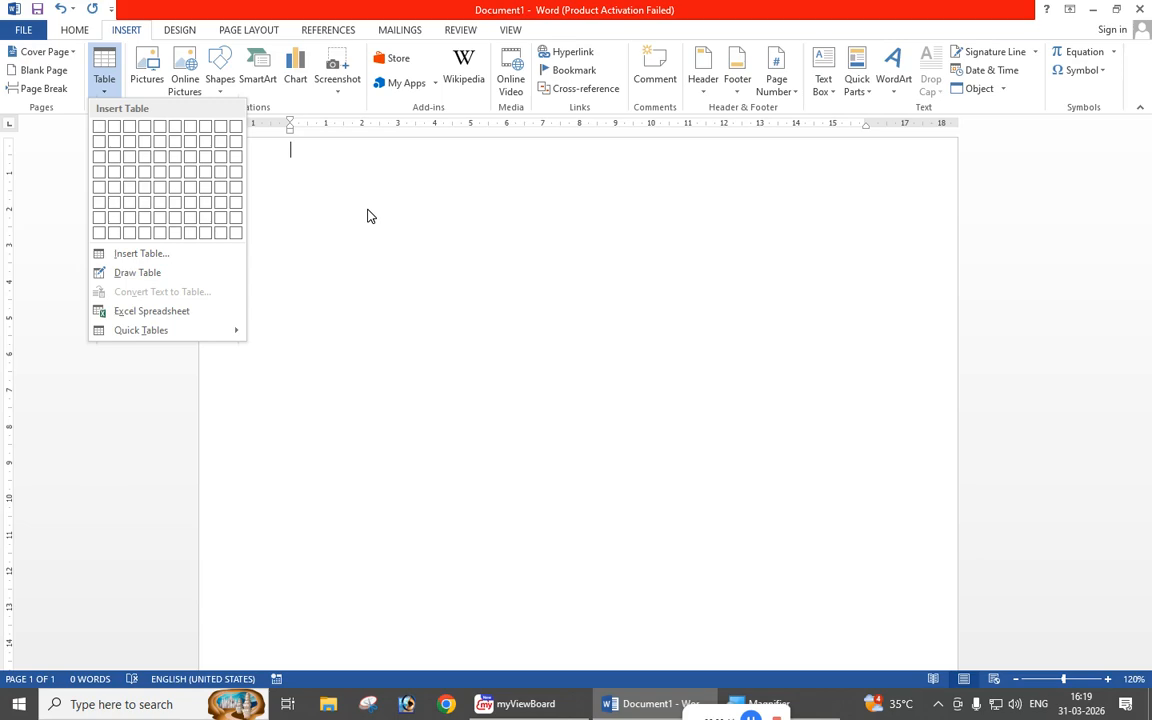
left_click(310, 157)
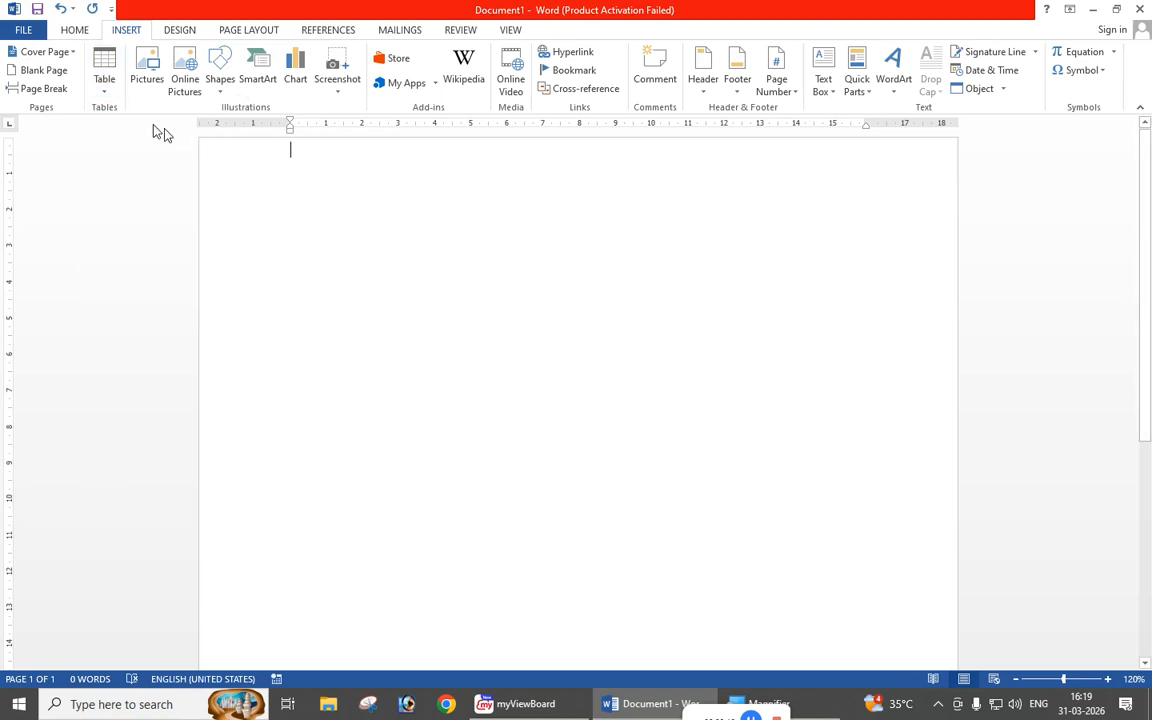
left_click(104, 90)
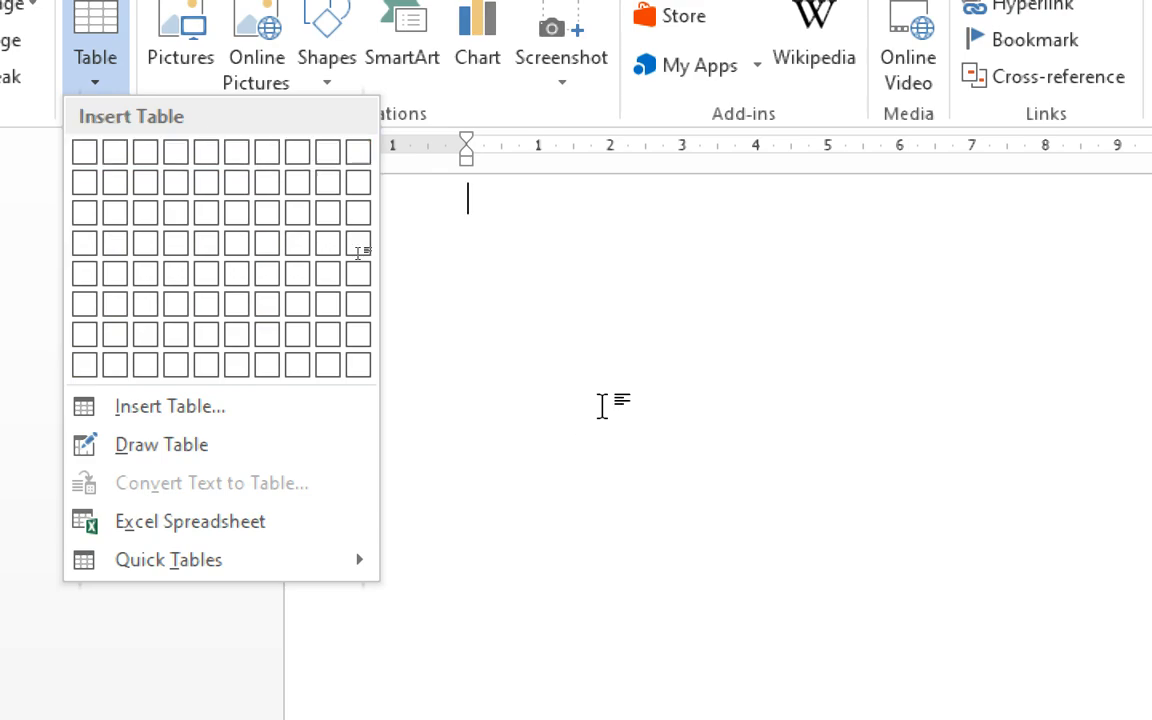
left_click(603, 366)
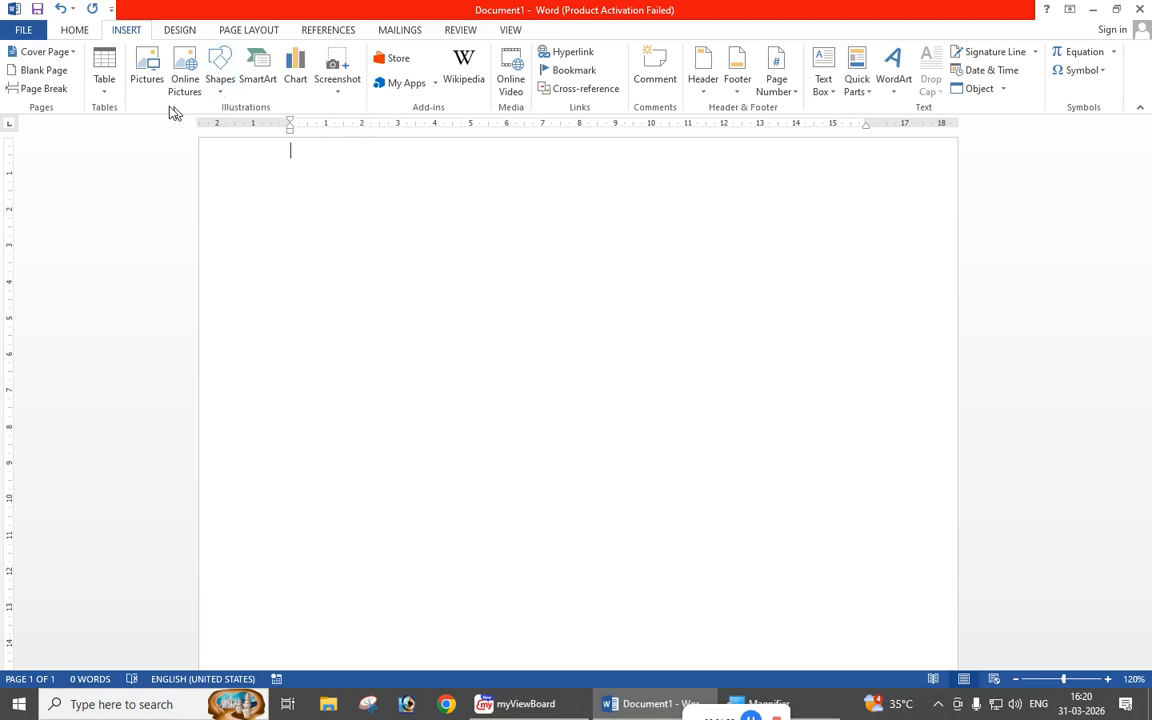
Insert a table of four columns and six rows and fill its header row with Name, Math, Sci and Eng.
left_click(105, 85)
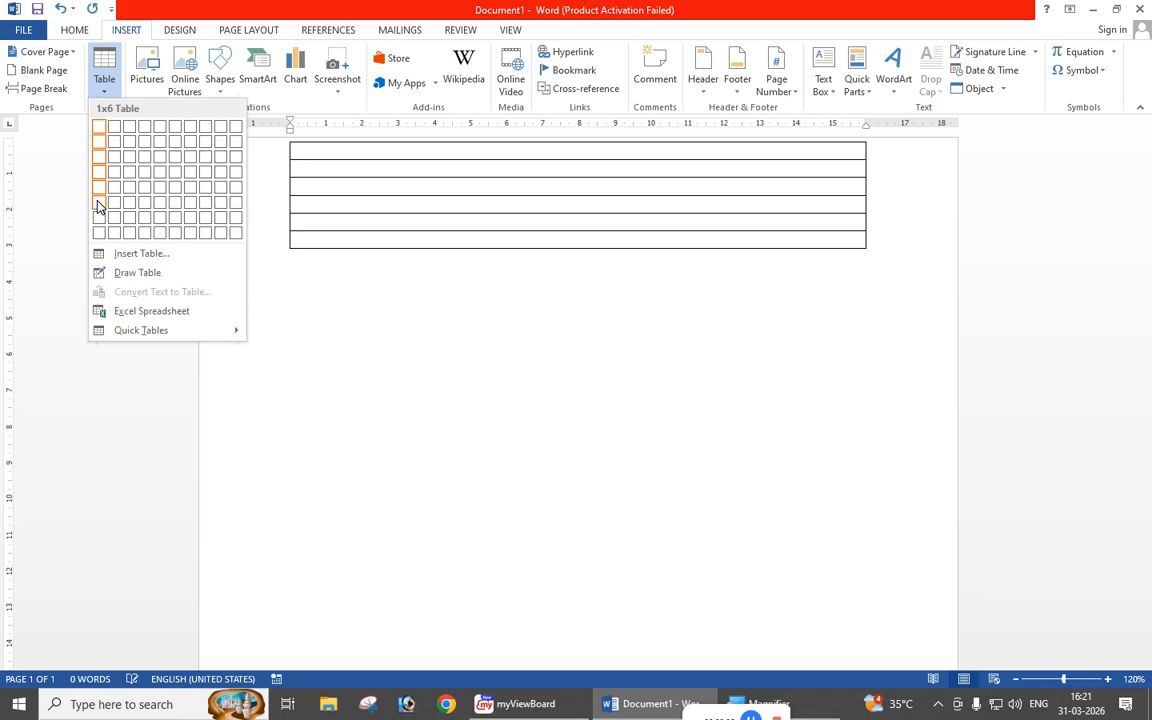
left_click(147, 206)
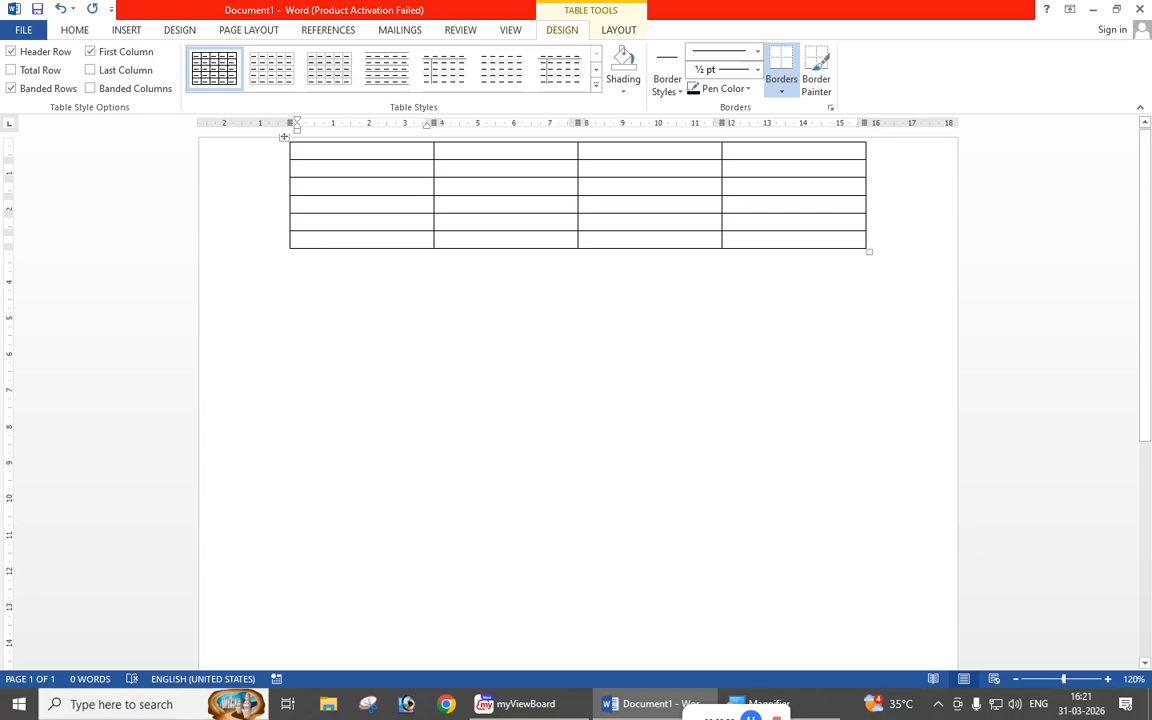
type("Name")
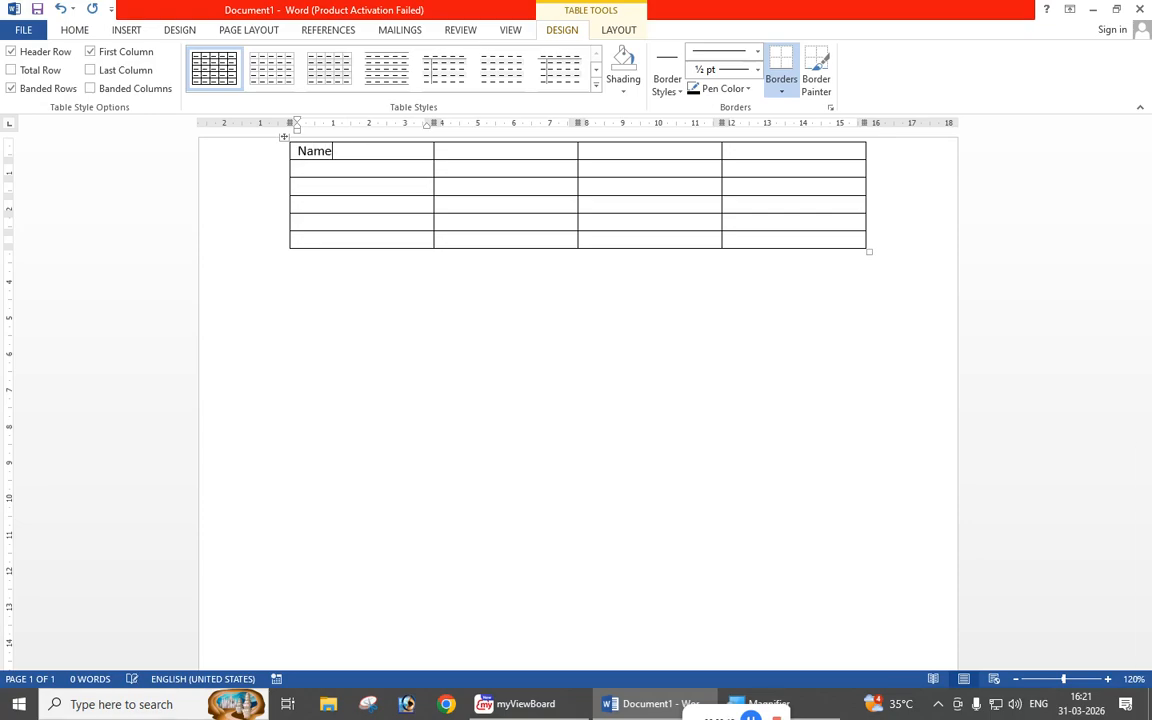
key("Tab")
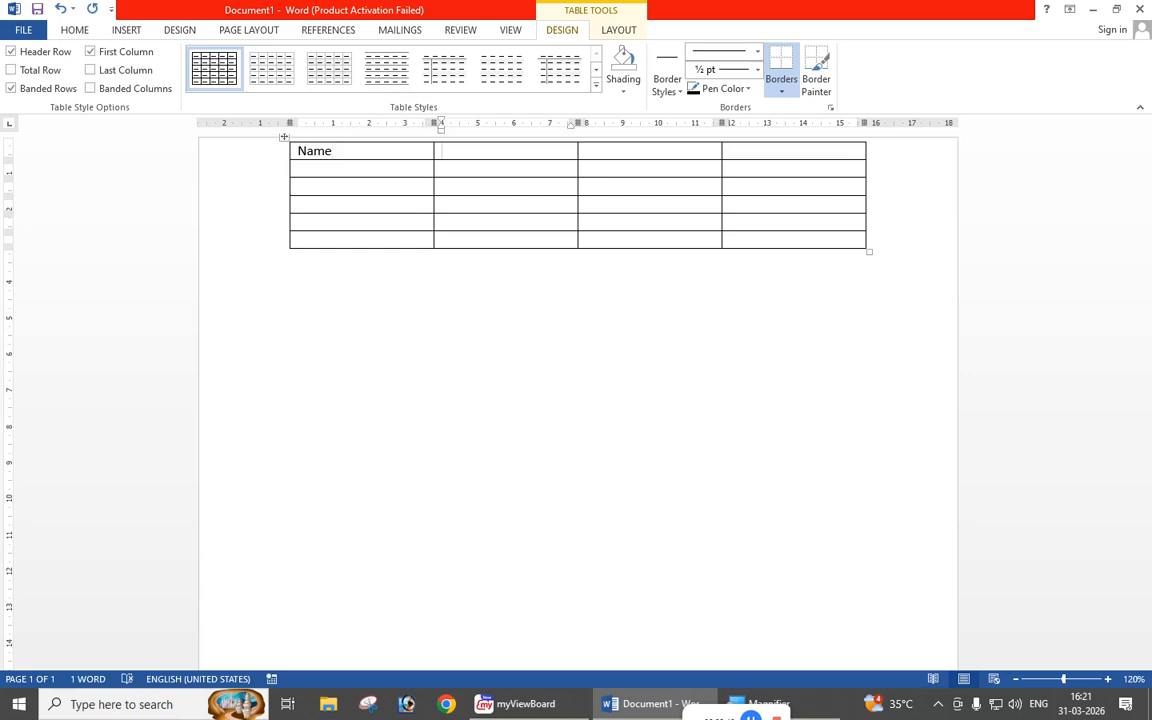
type("Math")
key("Tab")
type("Sci")
key("Tab")
type("Eng")
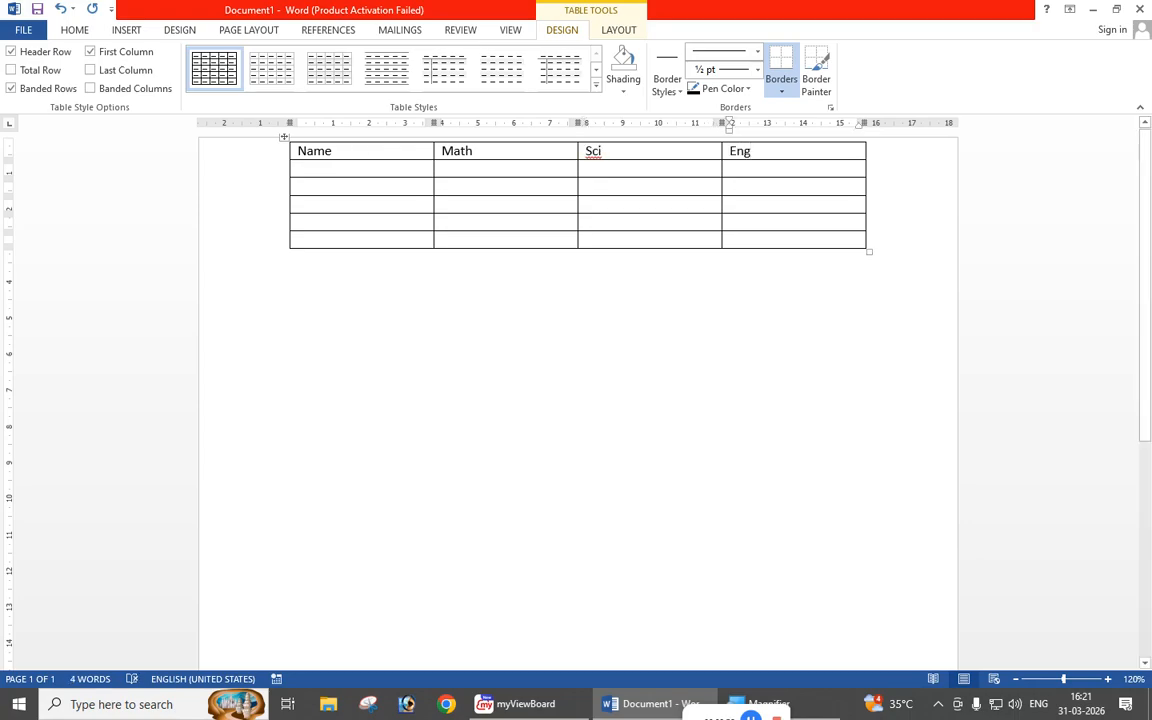
Enter the two students' first names in the second and third rows of the Name column.
left_click(330, 169)
type("Prakash")
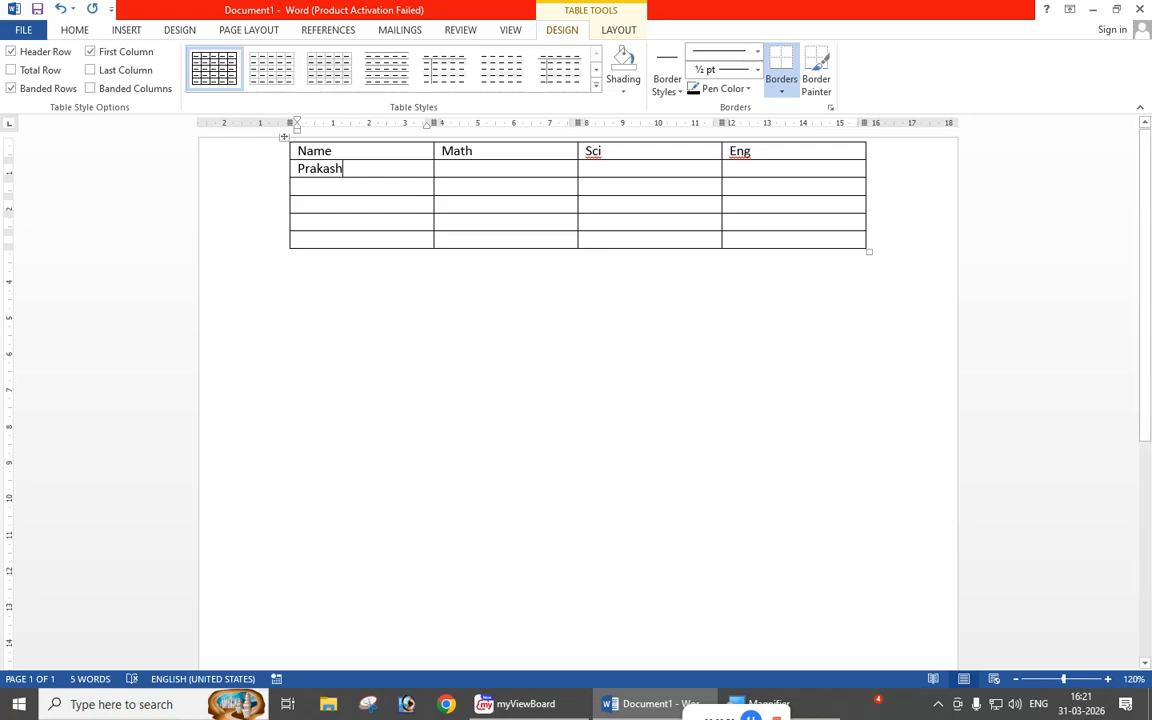
left_click(302, 187)
type("Dipak")
key("Down")
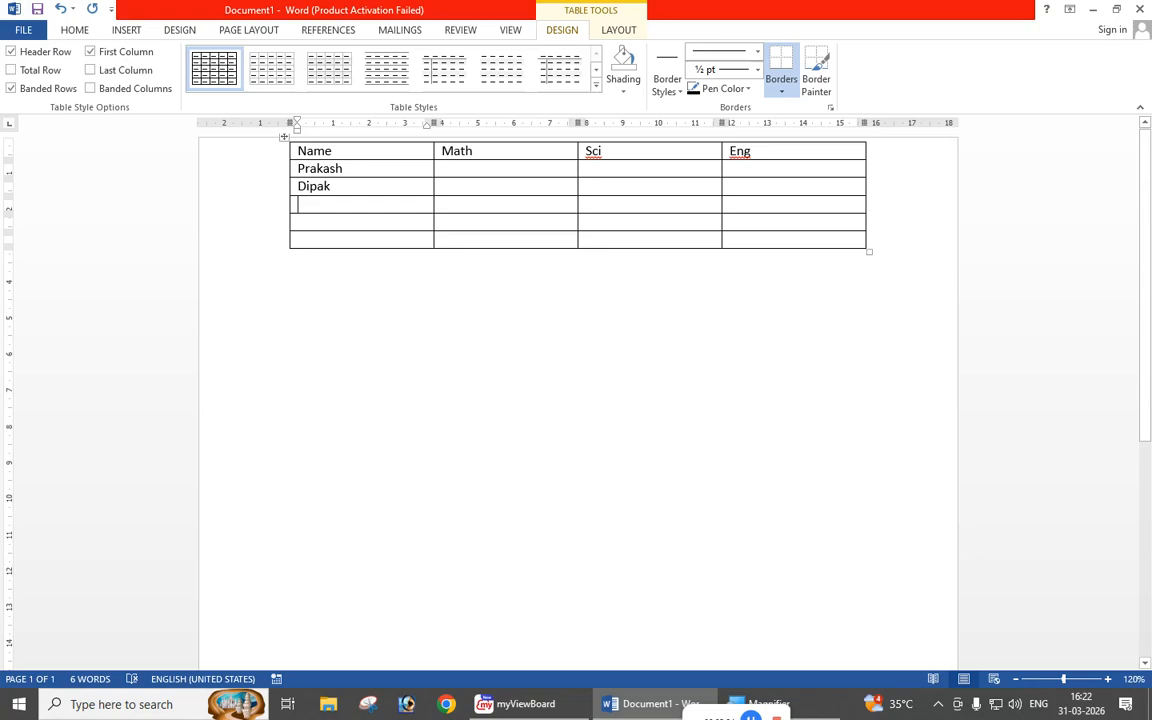
Fill in the first student's marks: 85 for Math, 95 for Sci and 64 for Eng.
left_click(456, 169)
type("85")
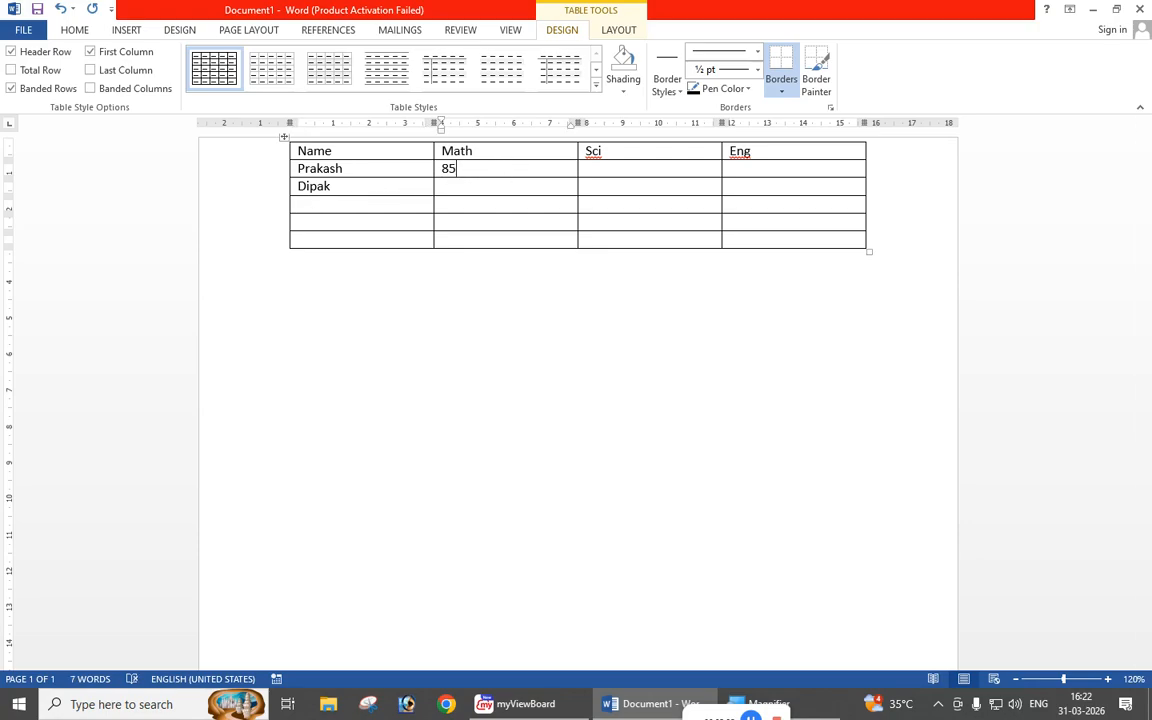
key("Tab")
type("95")
key("Tab")
type("64")
key("Tab")
key("Tab")
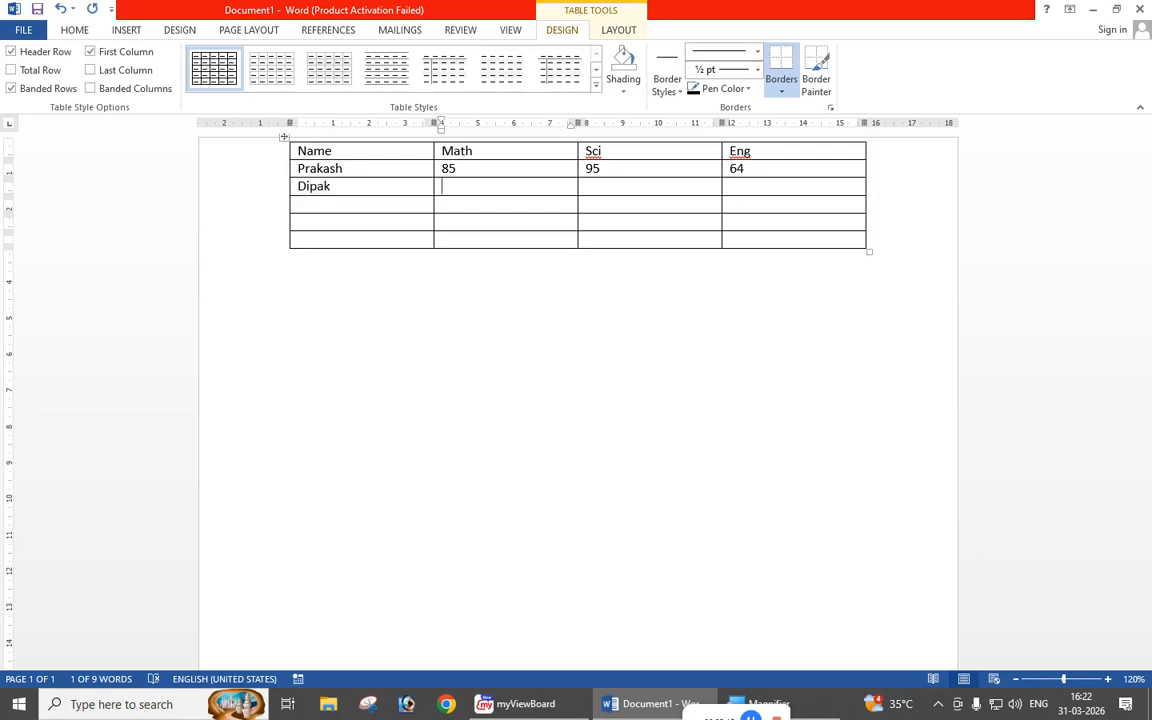
Fill in the second student's marks: 58 for Math, 46 for Sci and 64 for Eng.
type("58")
key("Tab")
type("46")
key("Tab")
type("64")
key("Tab")
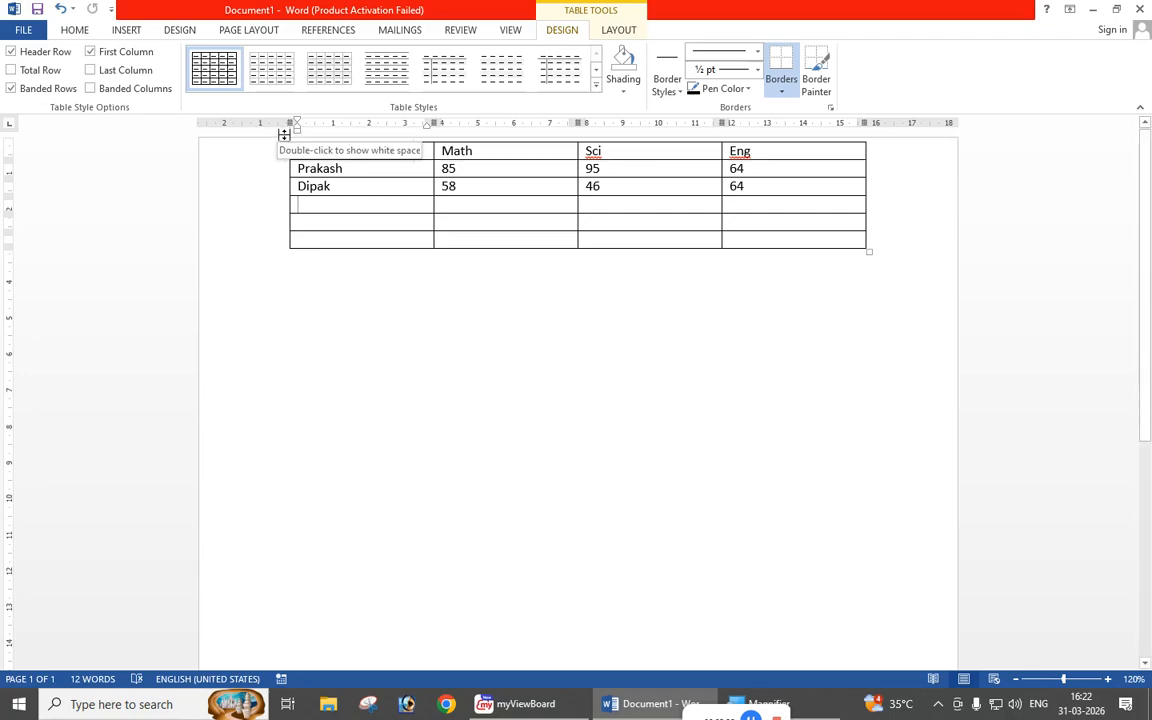
Add blank lines below the marks table to make room for another table.
left_click(127, 30)
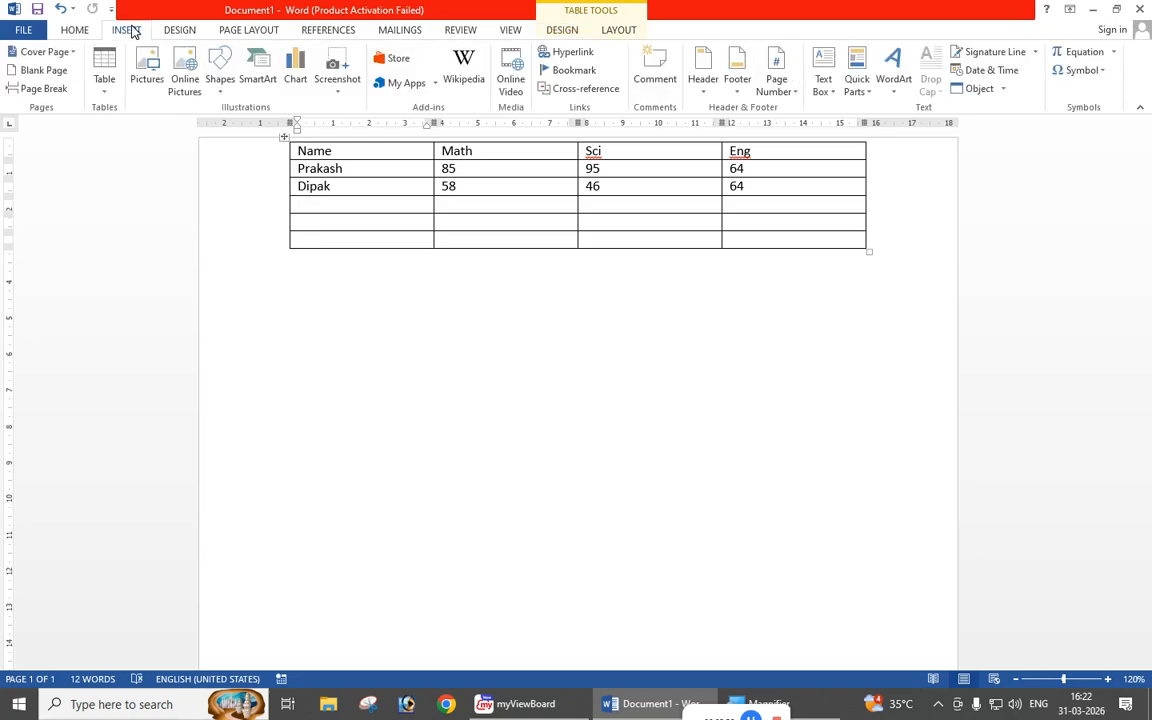
left_click(106, 96)
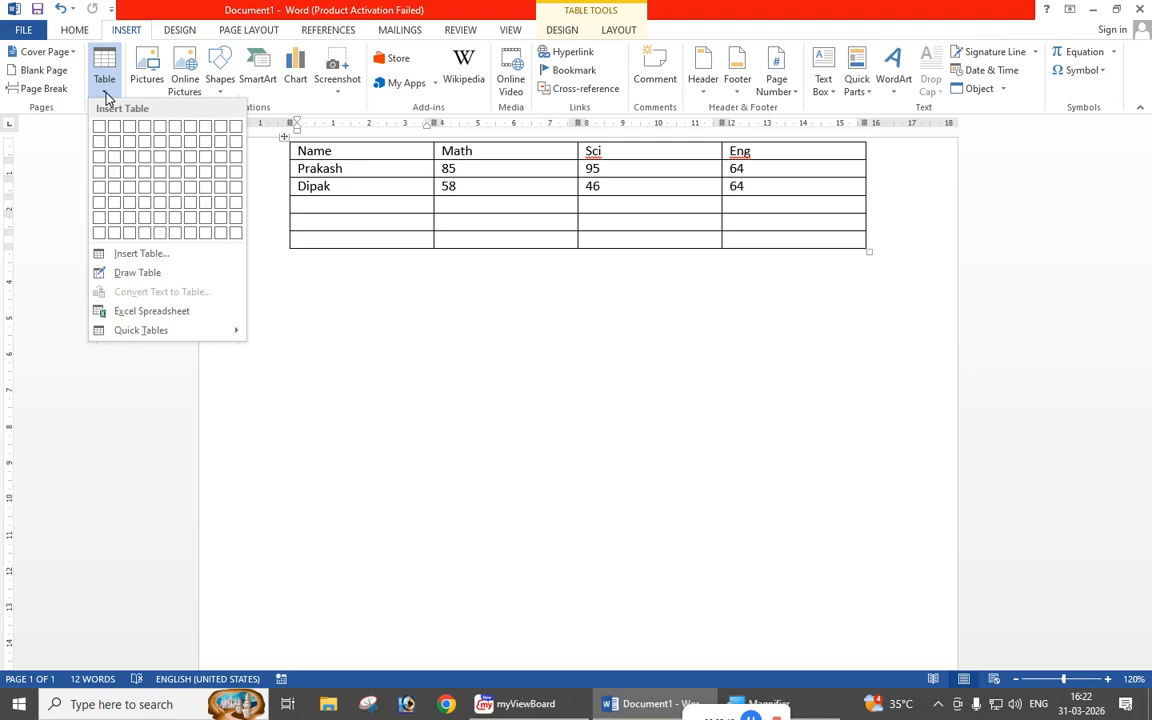
left_click(343, 320)
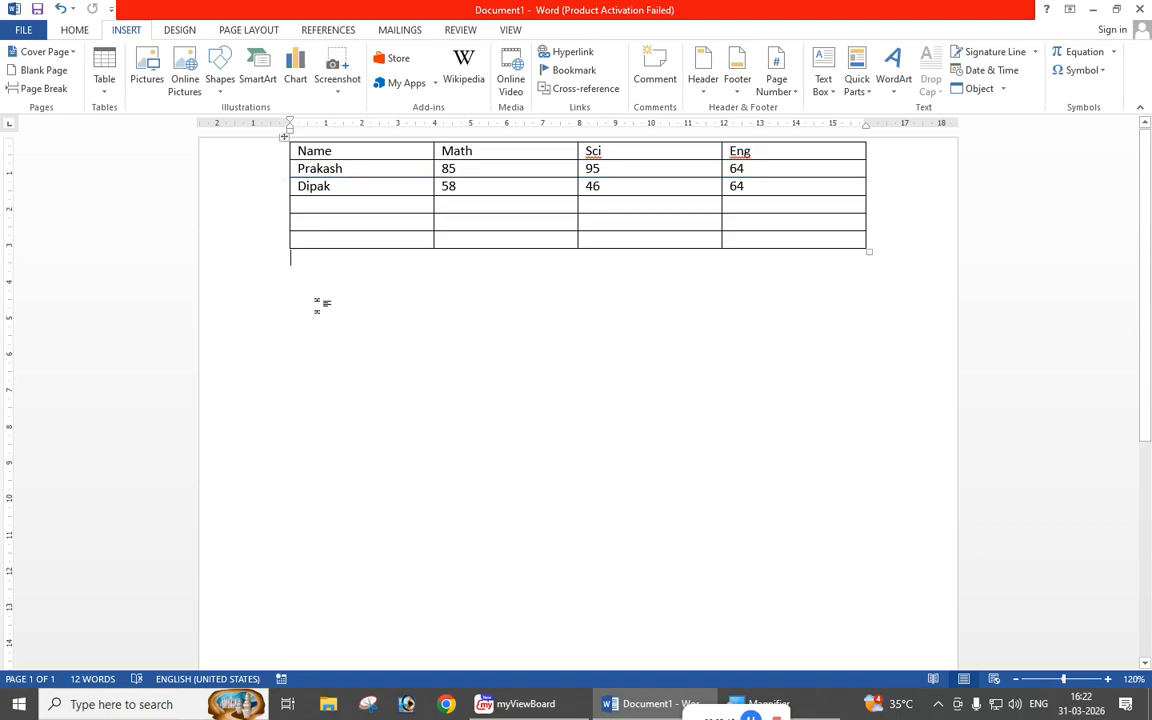
key("Return")
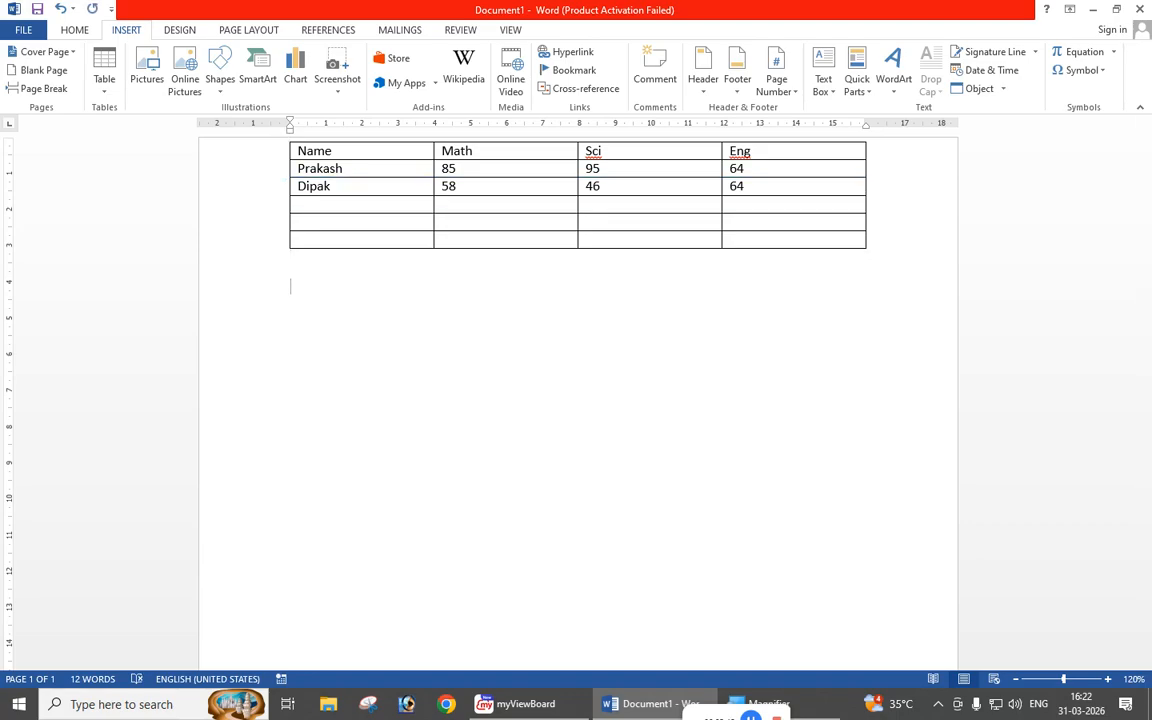
Insert a second table with 4 columns, 10 rows and automatic fixed column width below the marks table.
left_click(104, 78)
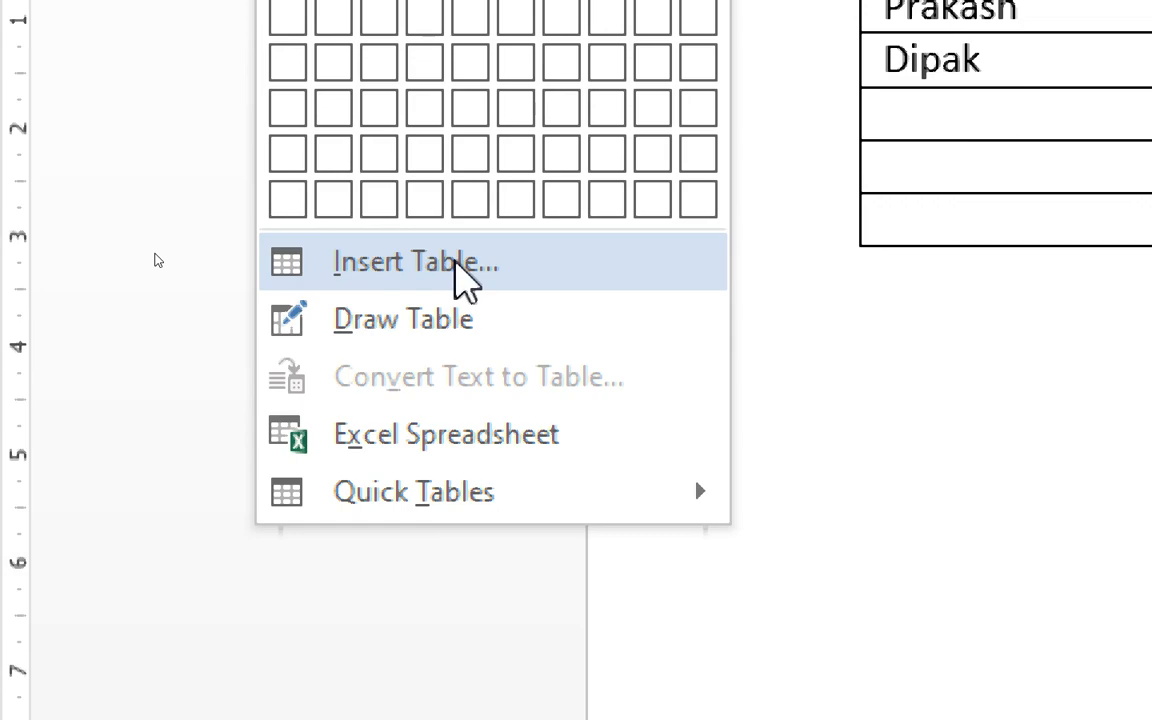
left_click(458, 262)
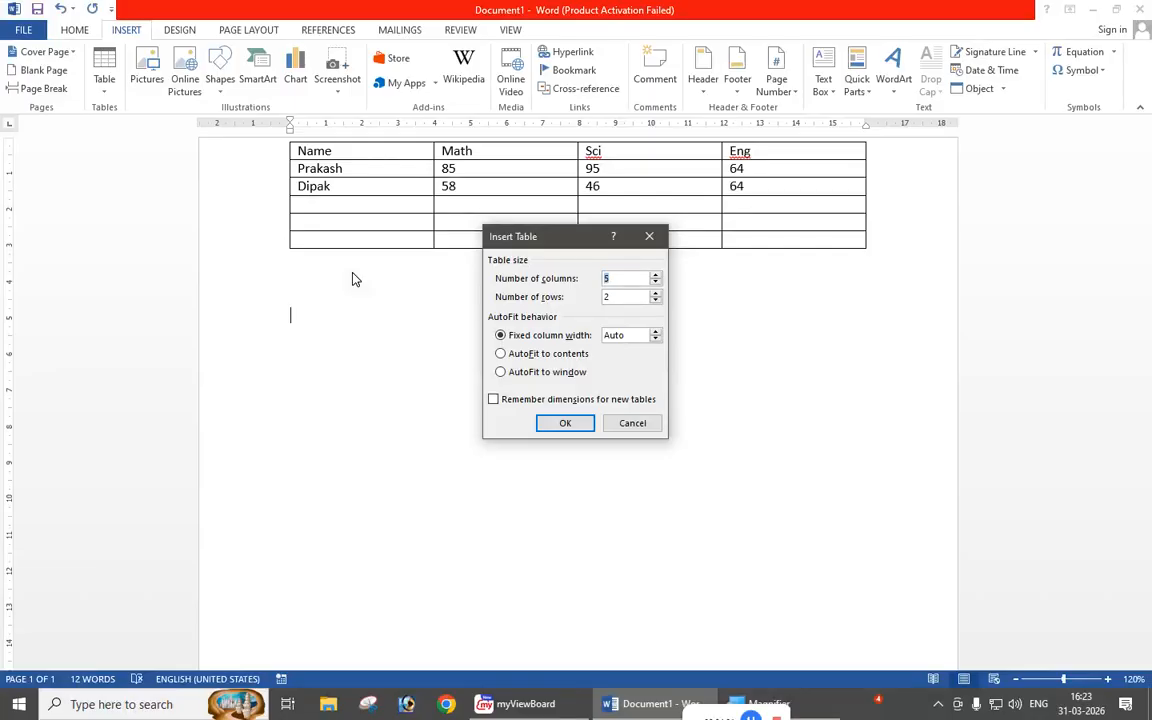
left_click_drag(527, 239, 438, 241)
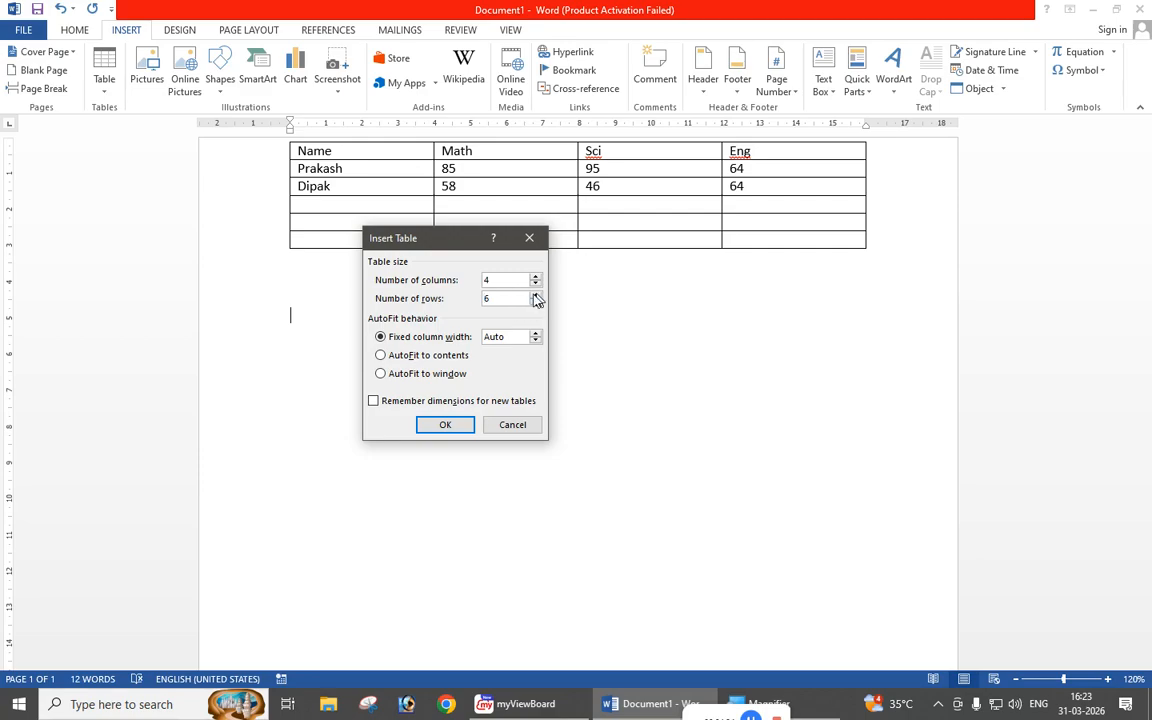
left_click_drag(517, 298, 475, 304)
type("10")
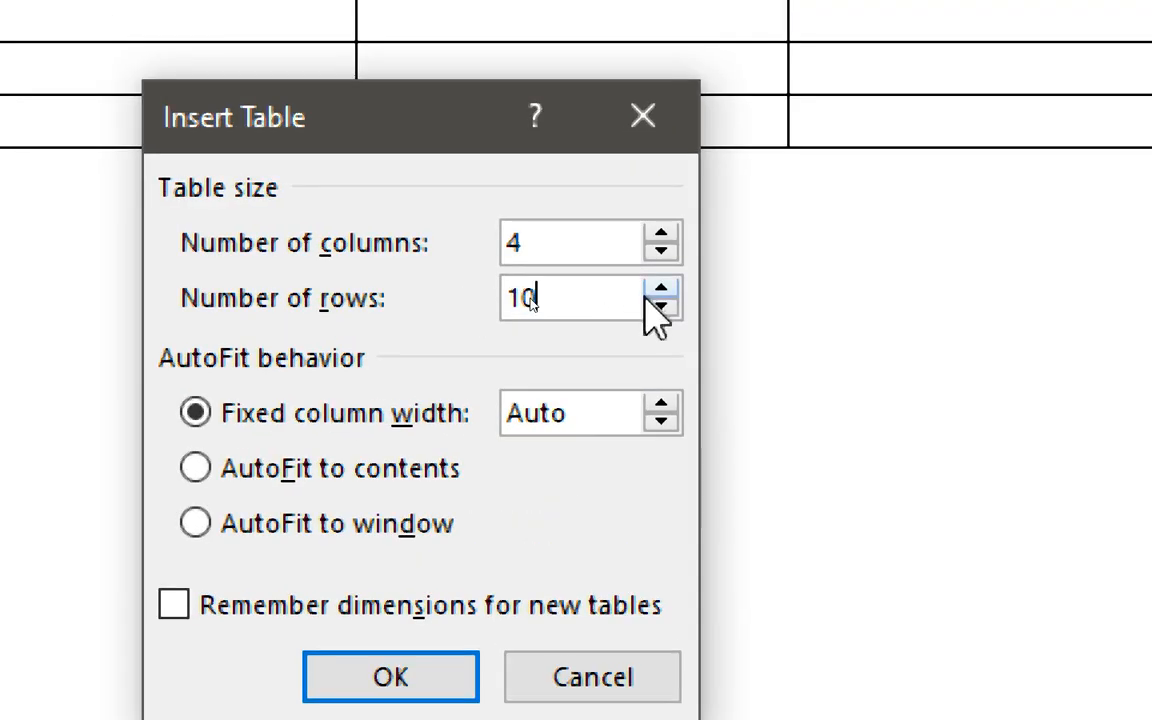
left_click(661, 306)
left_click(661, 306)
left_click(661, 306)
left_click(549, 298)
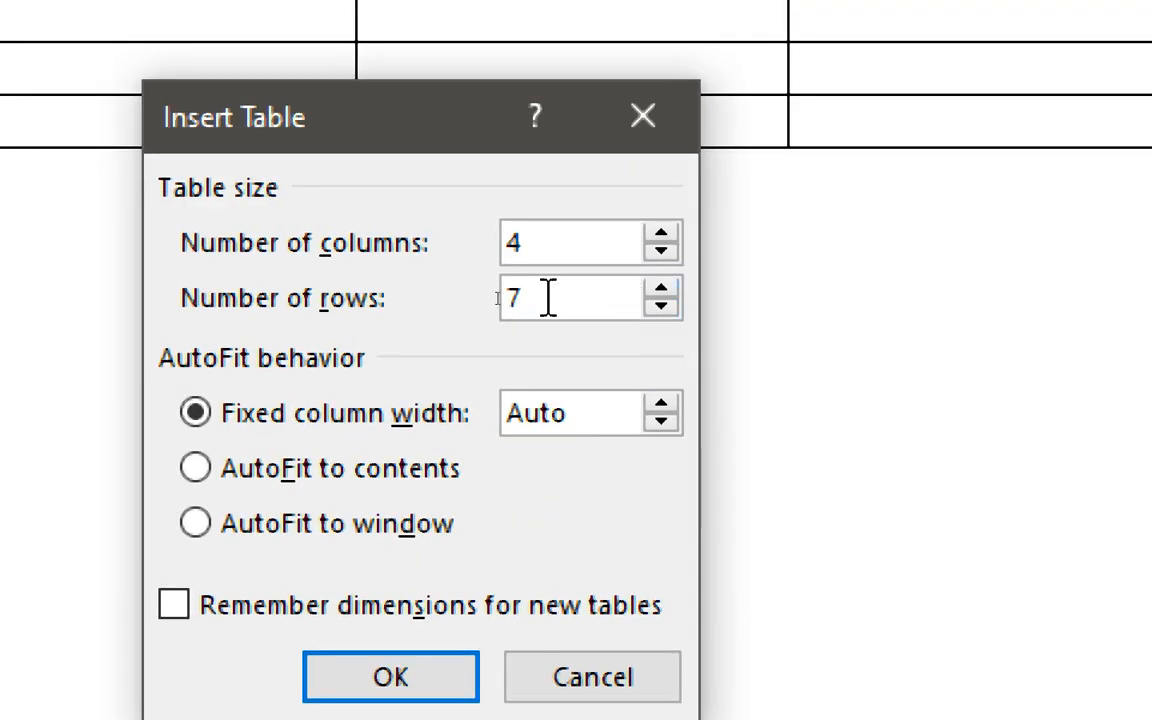
key("BackSpace")
type("10")
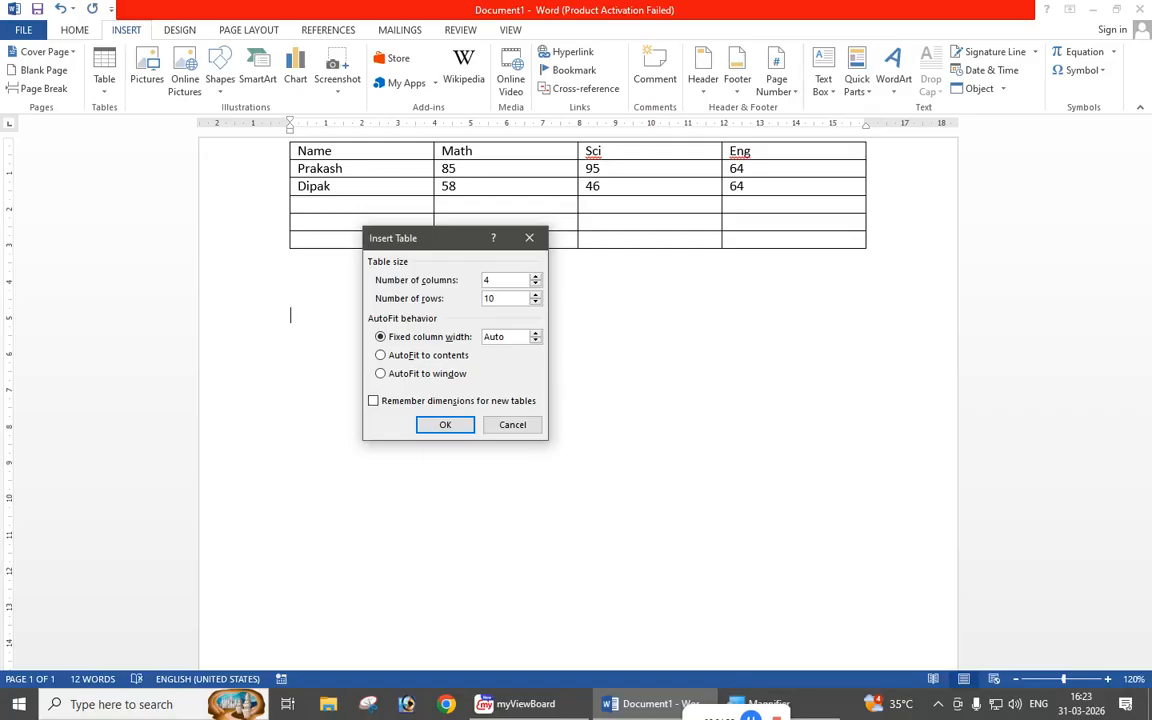
left_click(440, 428)
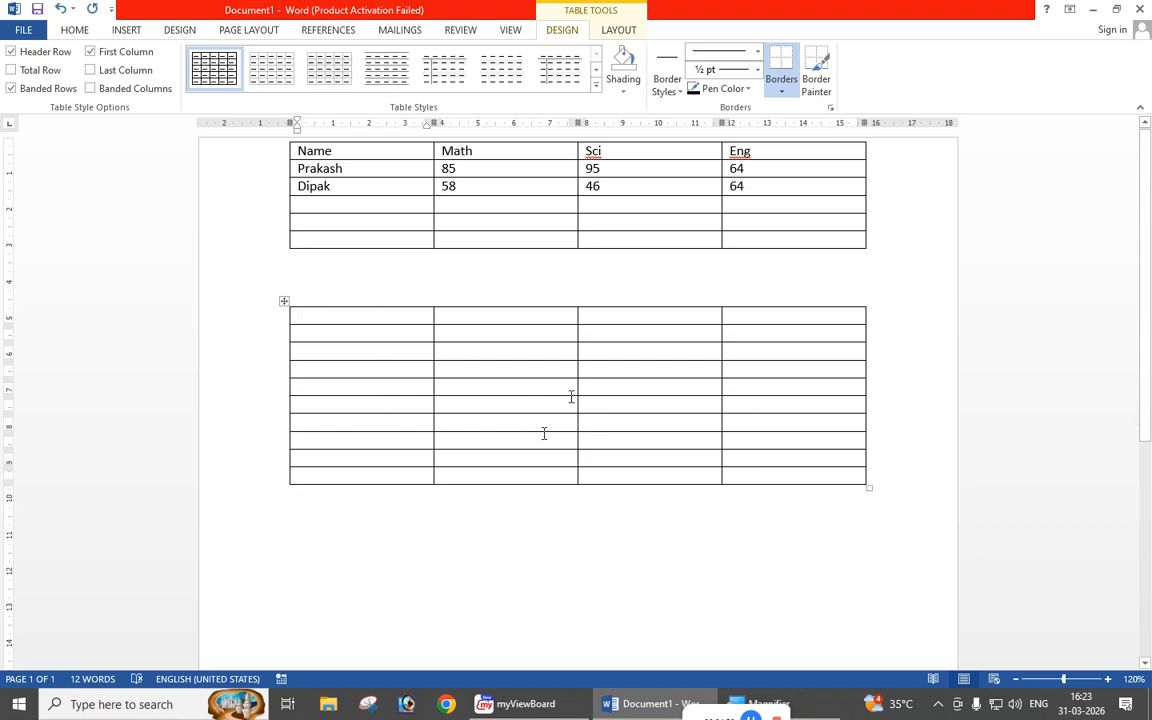
Go through the lower table's rows one by one to check how many it has.
left_click(264, 316)
left_click(261, 333)
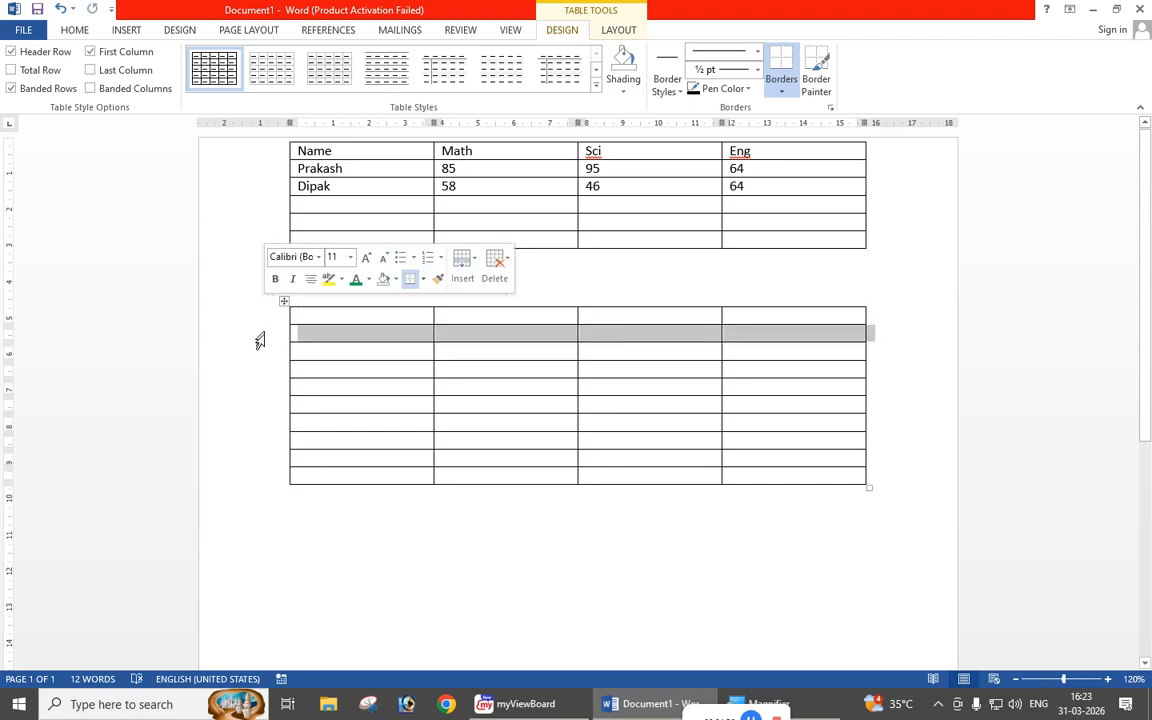
left_click(256, 351)
left_click(256, 369)
left_click(256, 386)
left_click(257, 404)
left_click(257, 421)
left_click(257, 439)
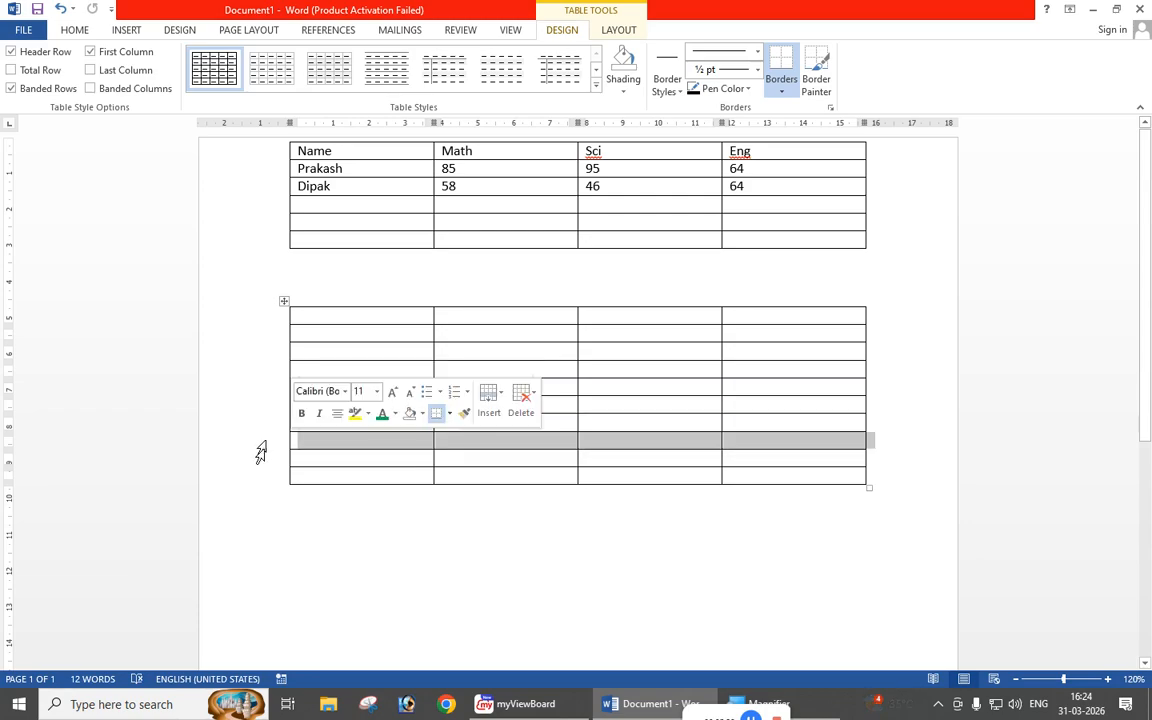
left_click(257, 457)
left_click(257, 493)
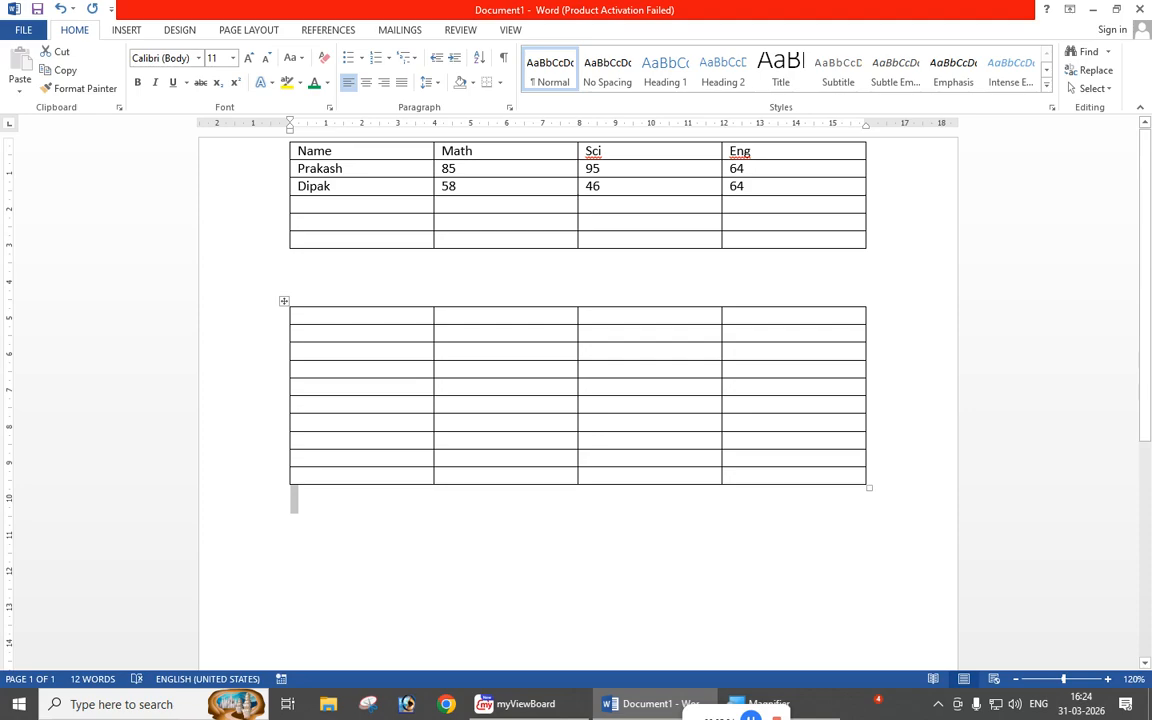
left_click(441, 315)
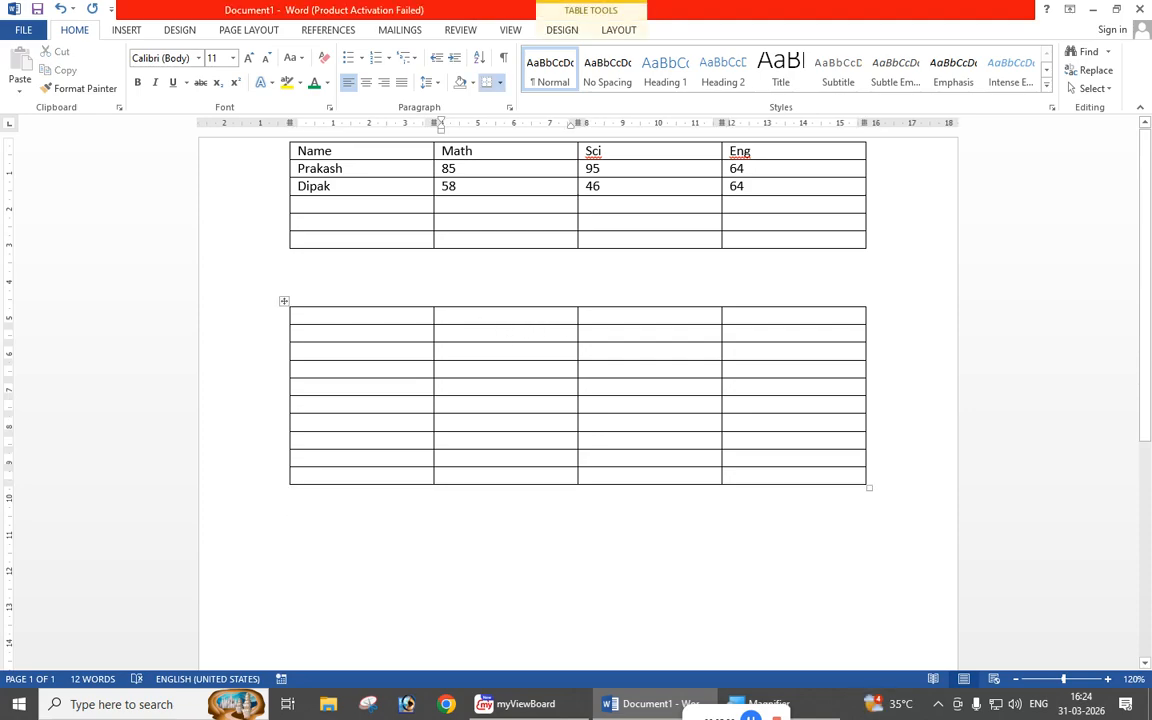
Erase the bottom row of the lower table with the Eraser.
left_click(389, 316)
left_click(620, 32)
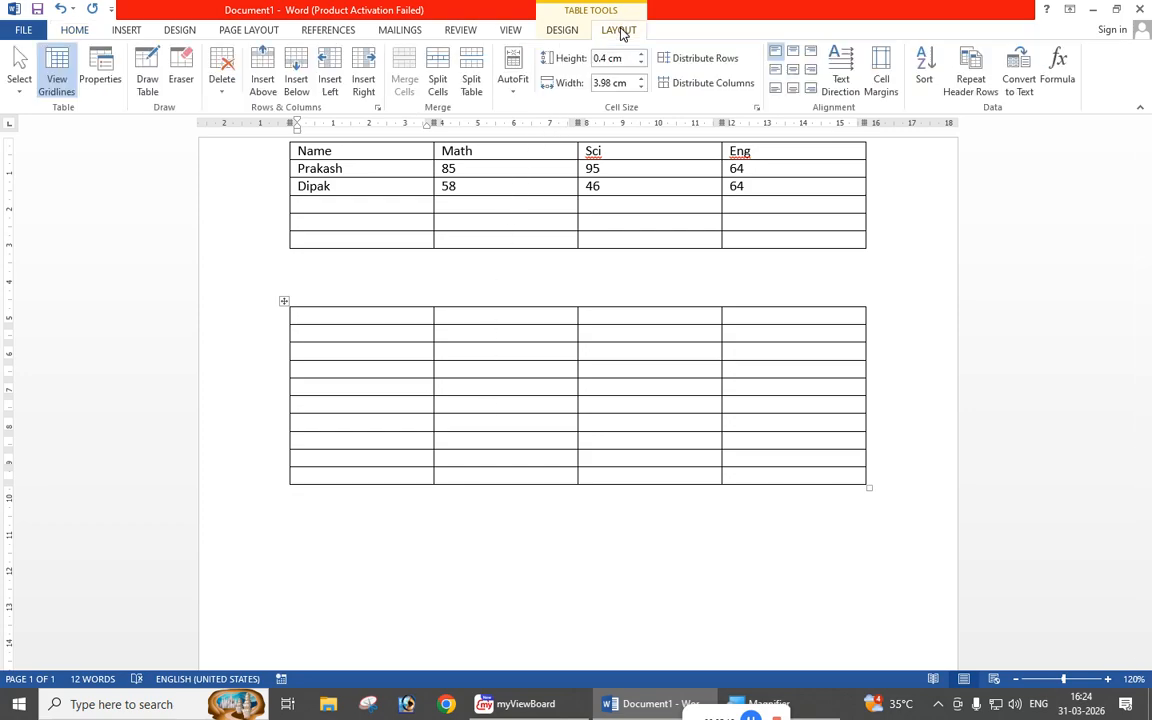
left_click(556, 32)
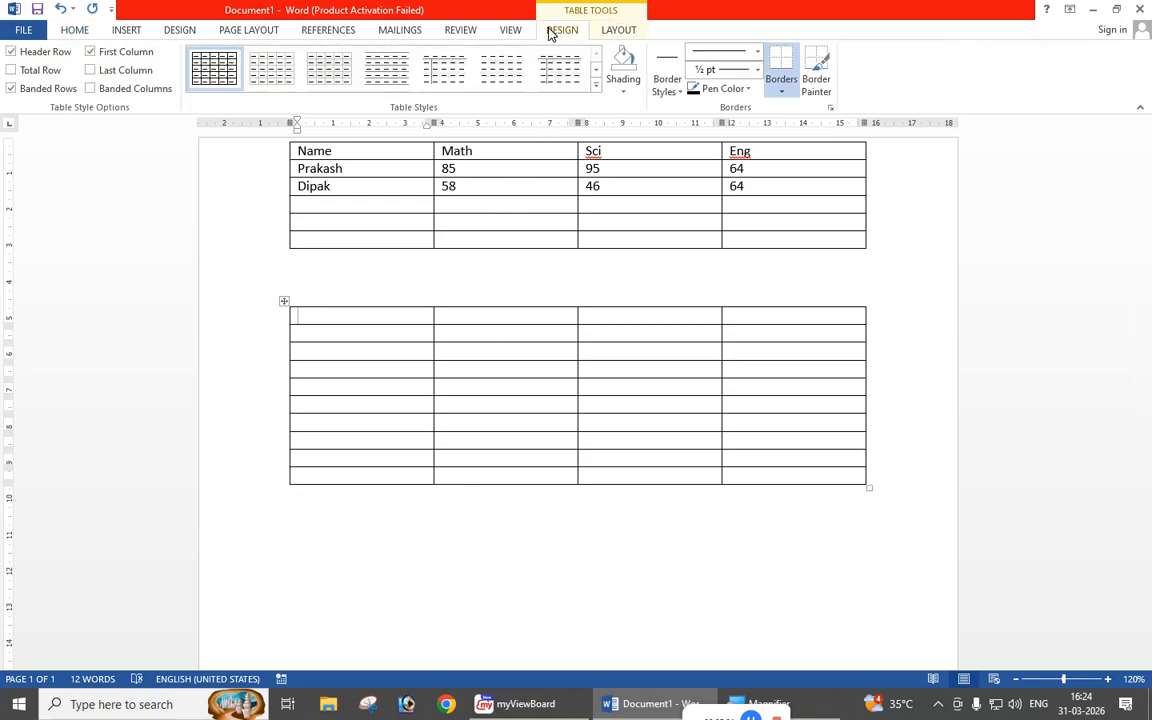
left_click(619, 32)
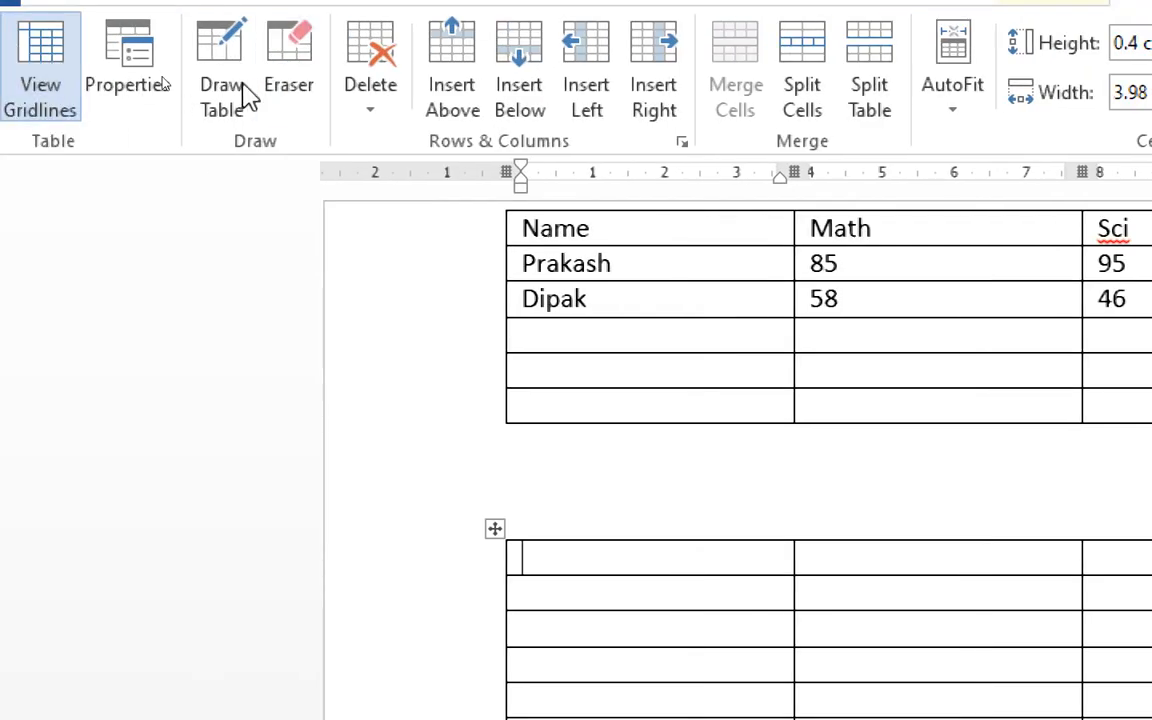
left_click(298, 66)
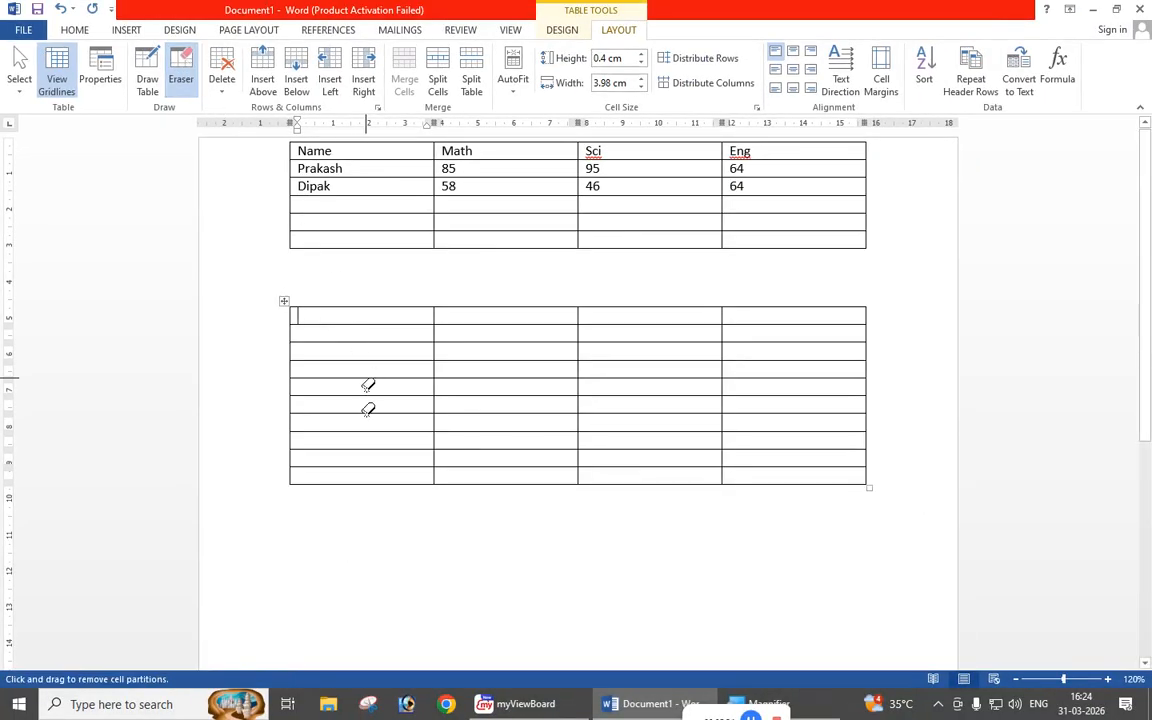
left_click_drag(270, 467, 820, 481)
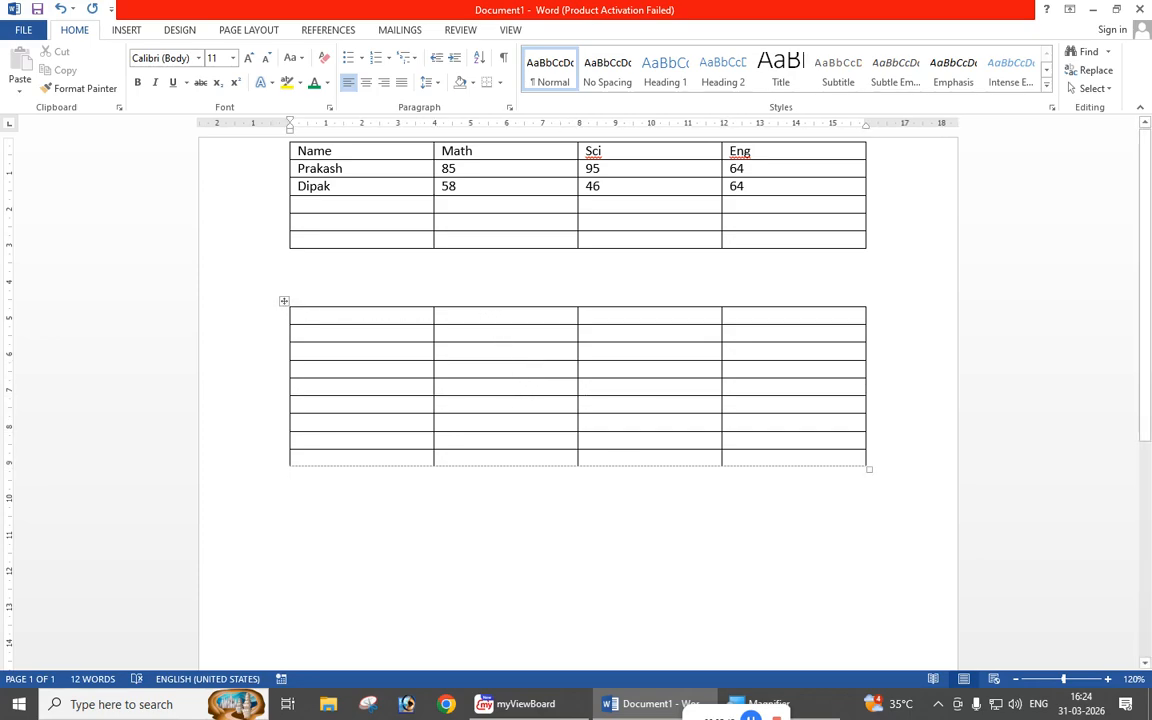
Erase the last column of the lower table with the Eraser and stretch the table to about the marks table's width.
left_click(293, 315)
left_click(616, 31)
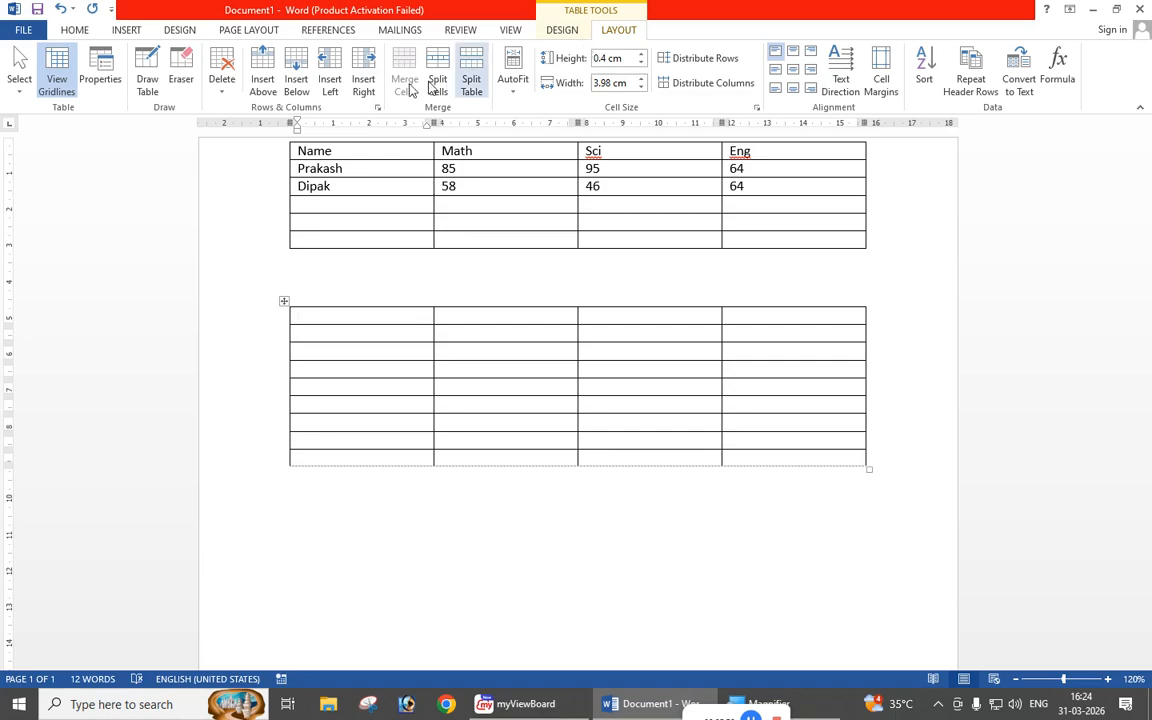
left_click(190, 62)
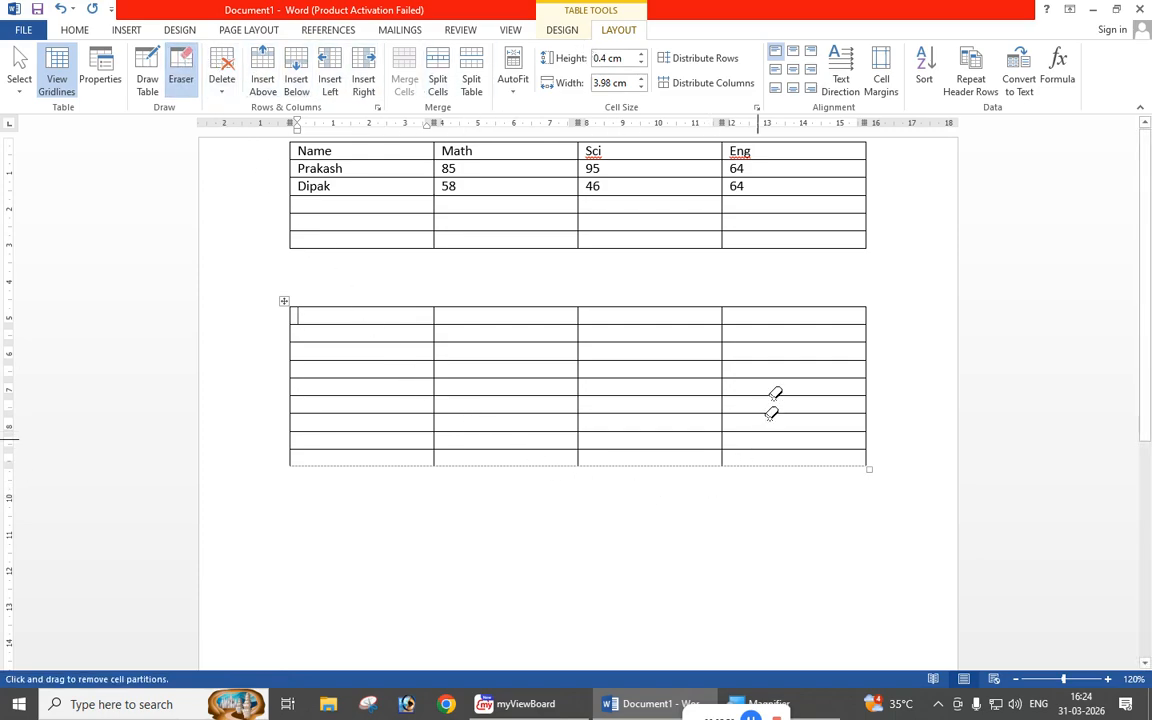
left_click_drag(779, 285, 787, 479)
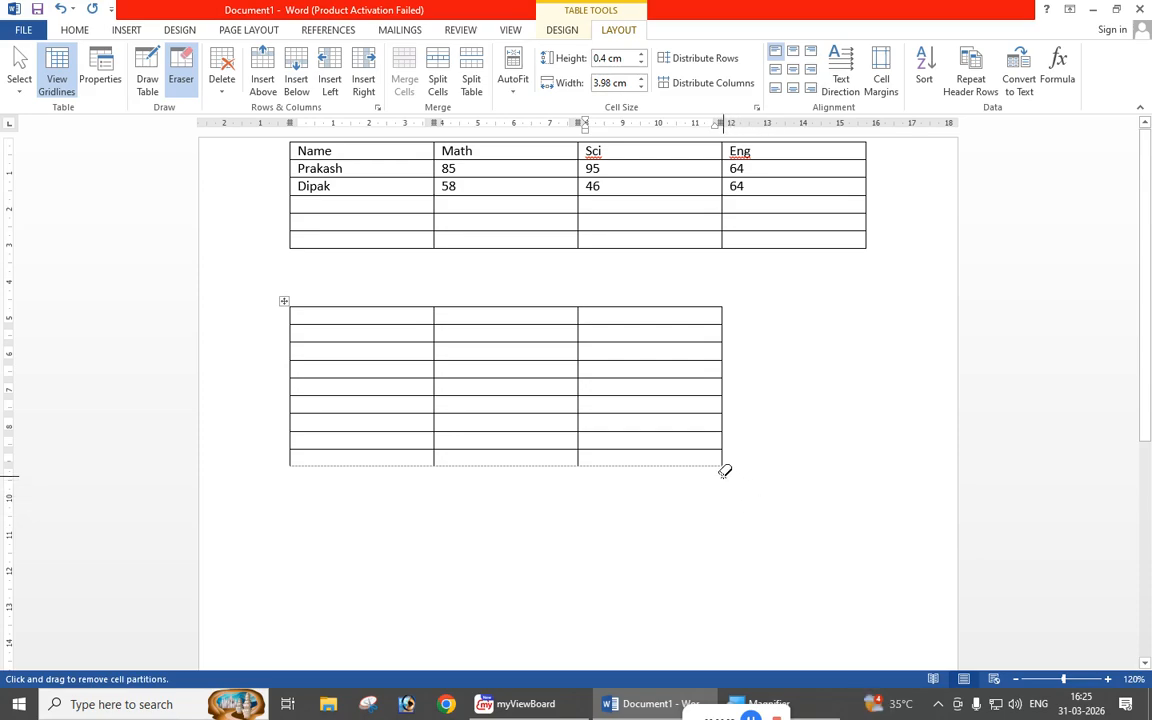
key("Escape")
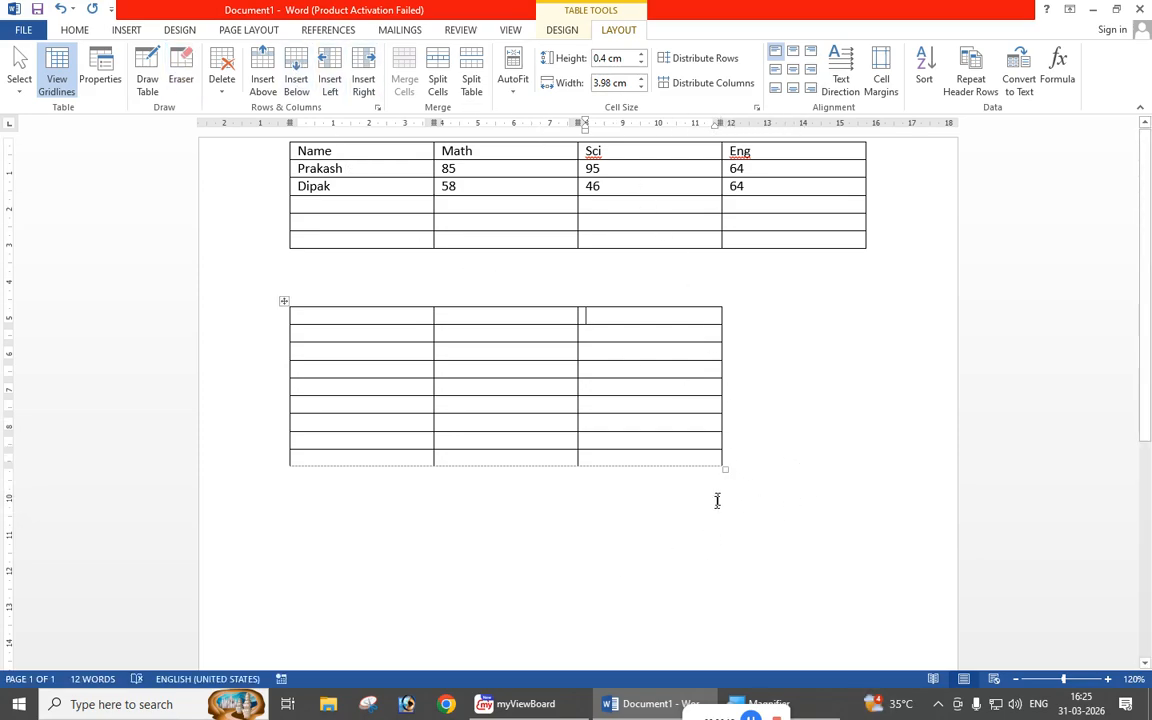
left_click_drag(725, 468, 868, 467)
left_click(710, 532)
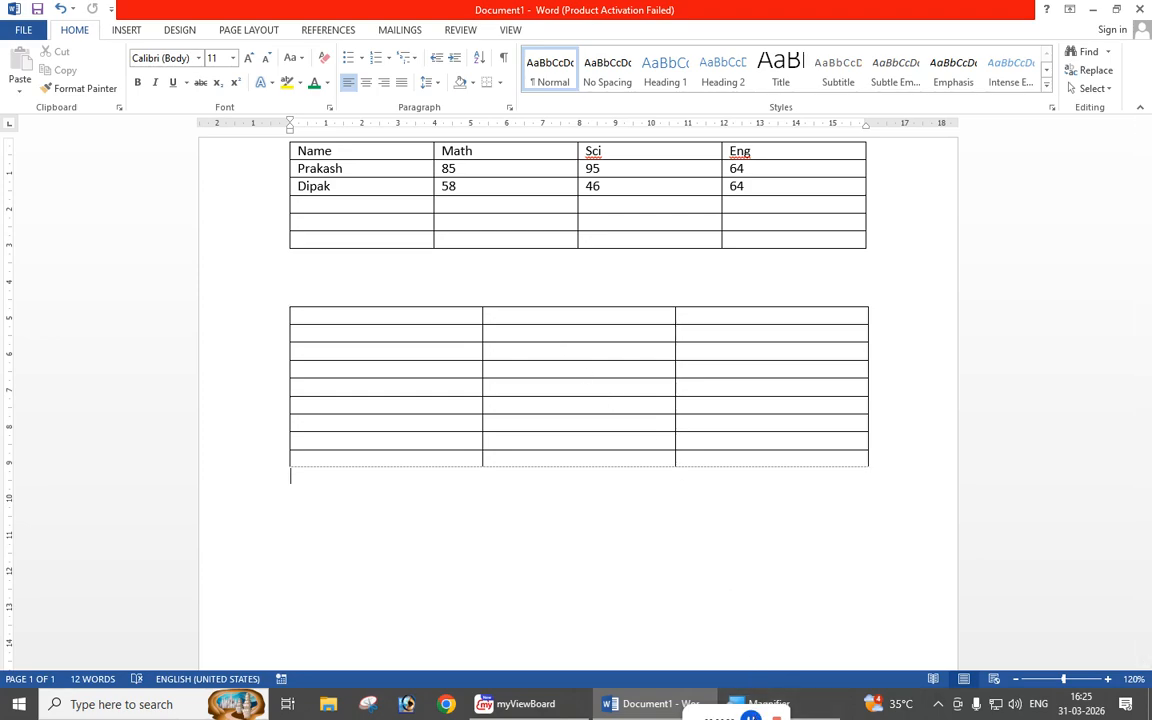
Apply the dark blue table style from the fifth row of the Grid Tables group to the whole lower table.
left_click(490, 350)
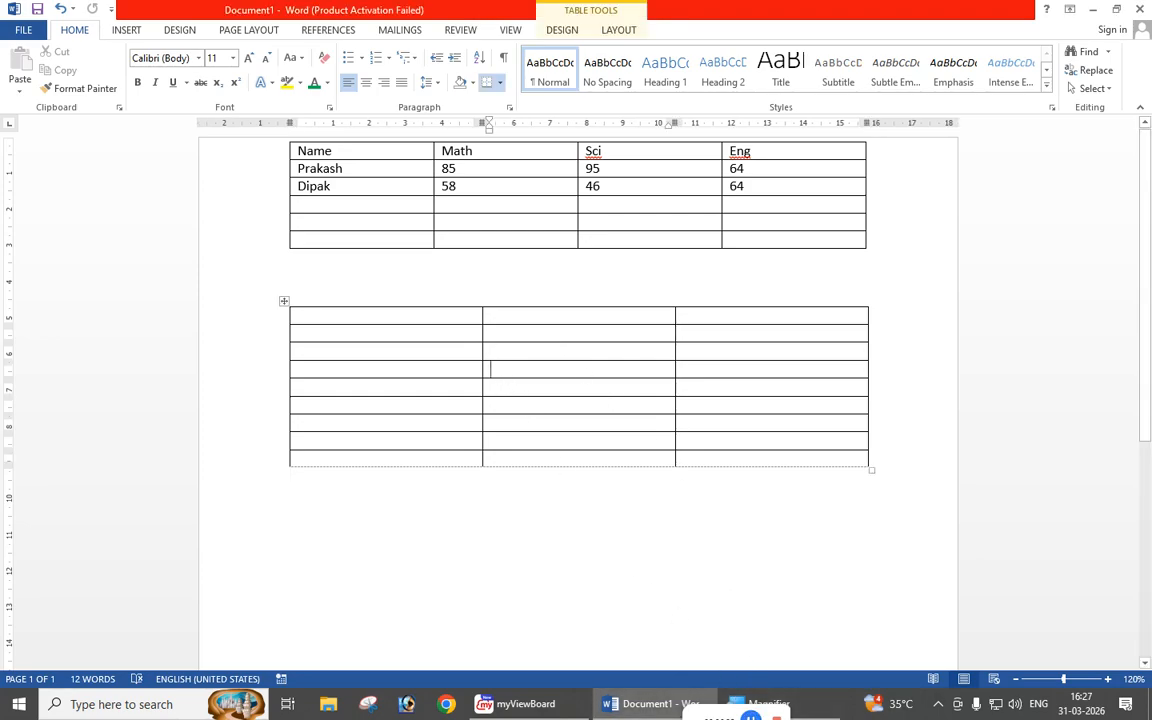
left_click(568, 31)
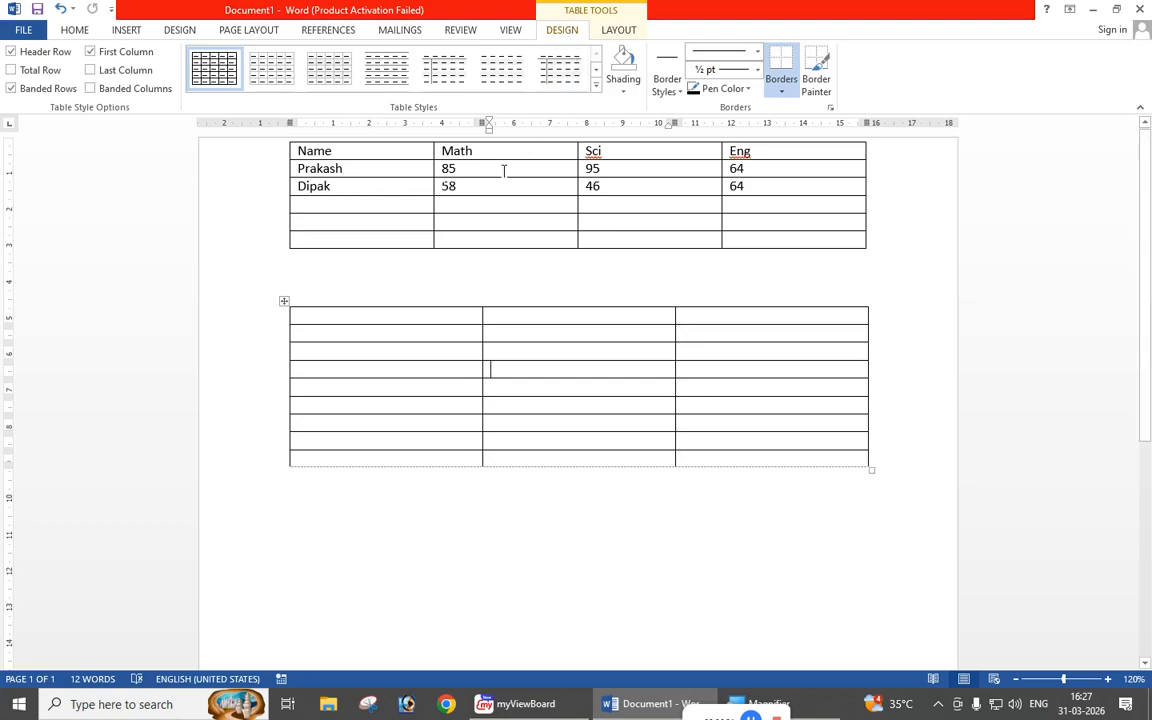
left_click(596, 85)
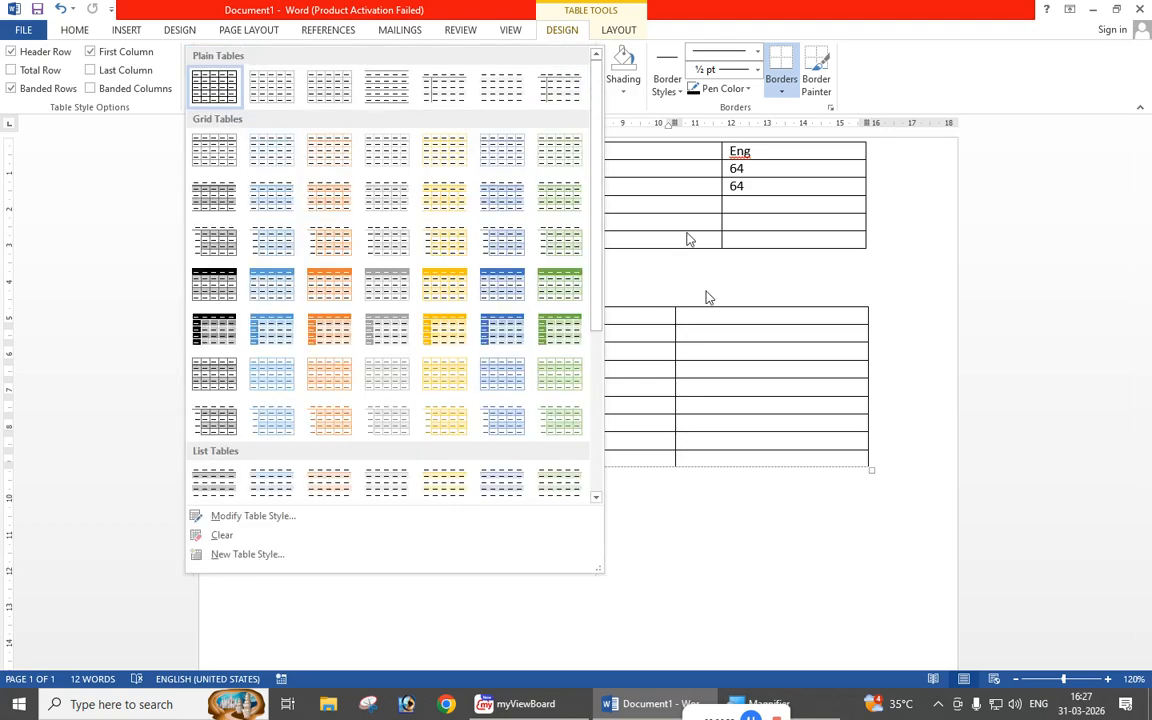
left_click(667, 373)
left_click(283, 299)
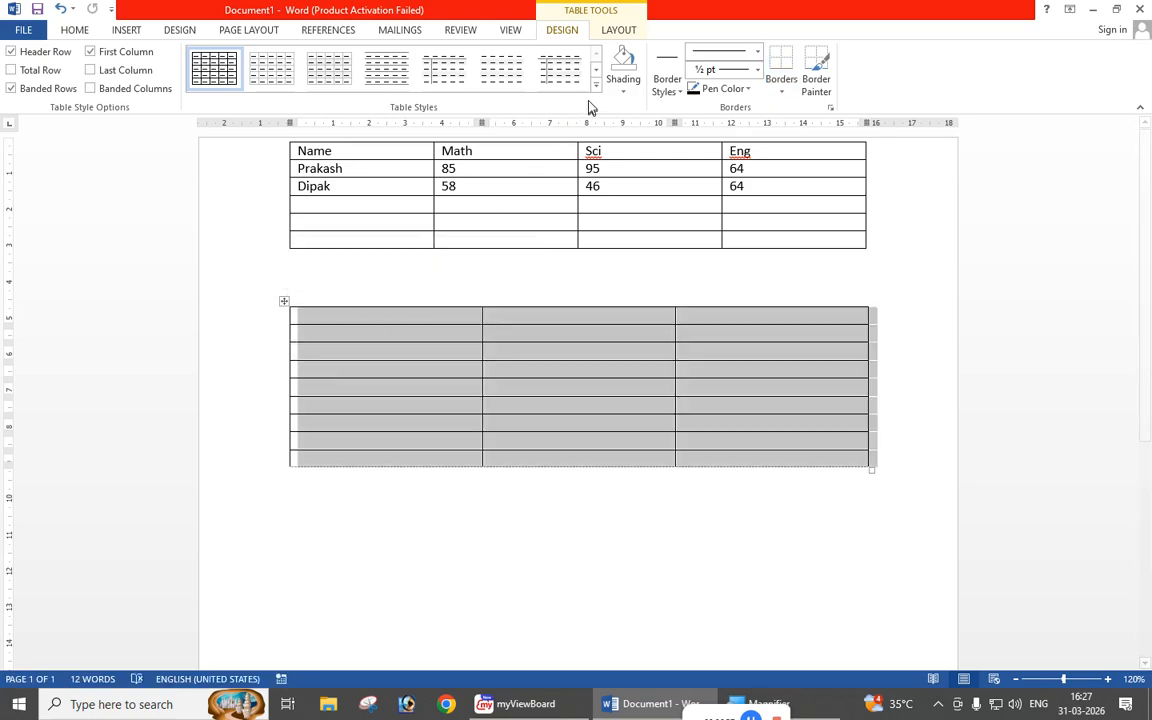
left_click(596, 87)
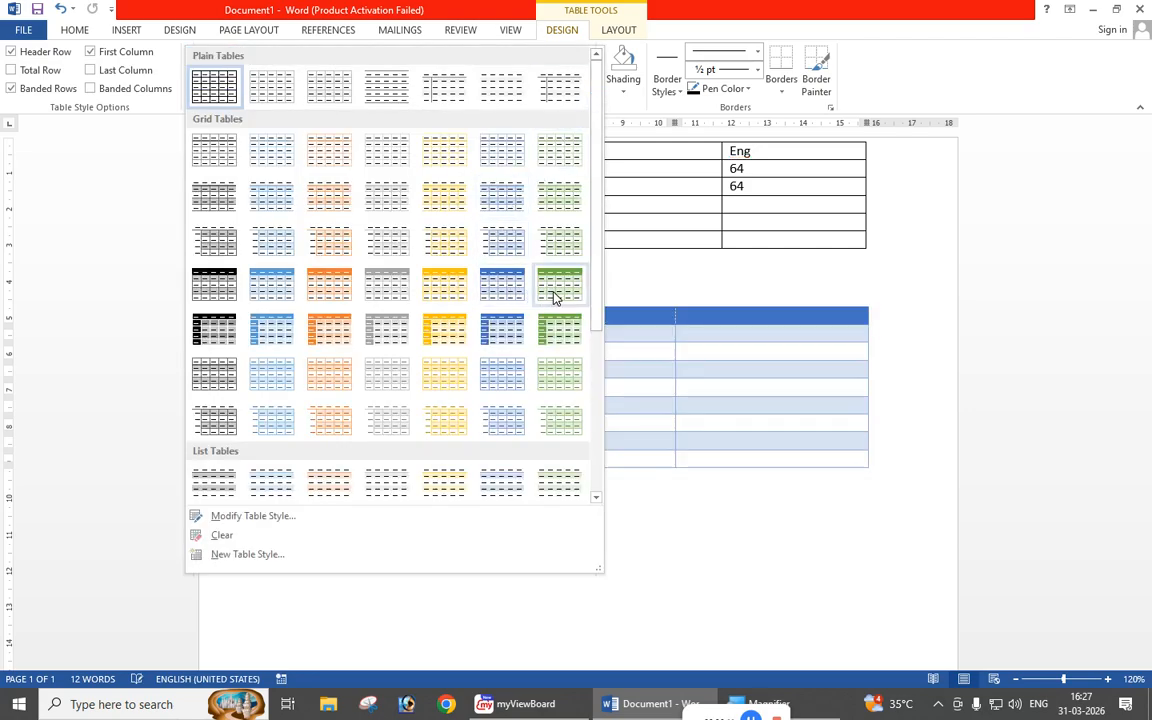
left_click(510, 329)
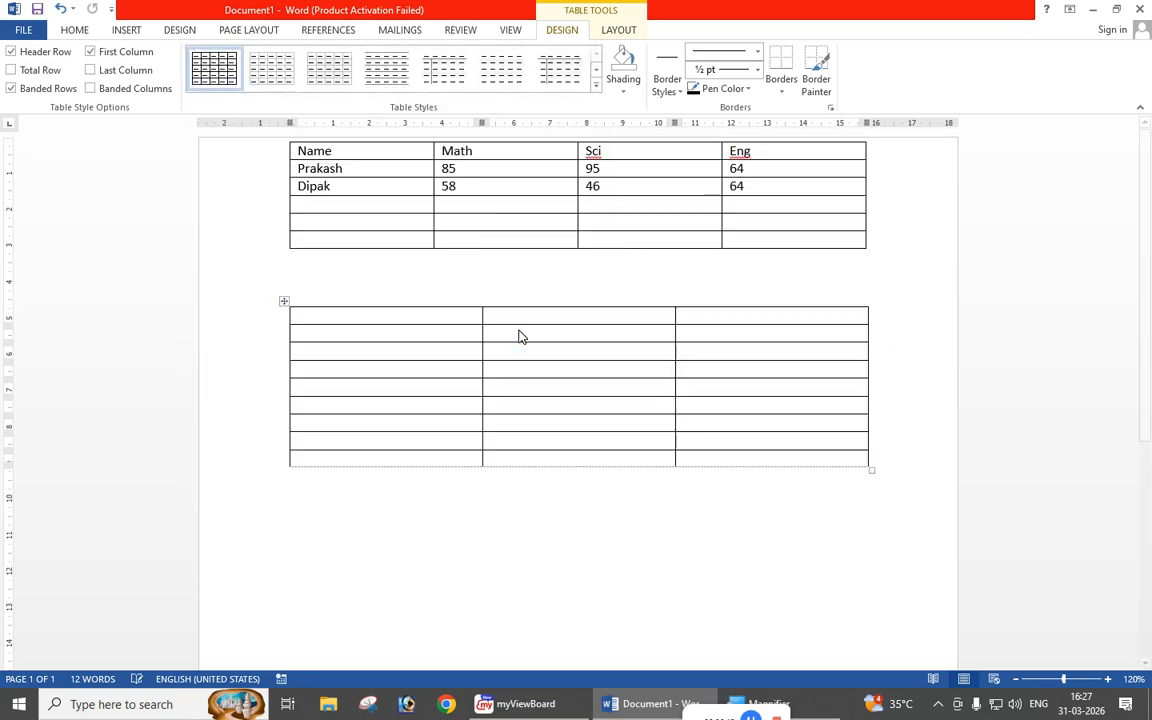
Restyle the lower table with the green style from the third row of the Grid Tables group.
left_click(596, 86)
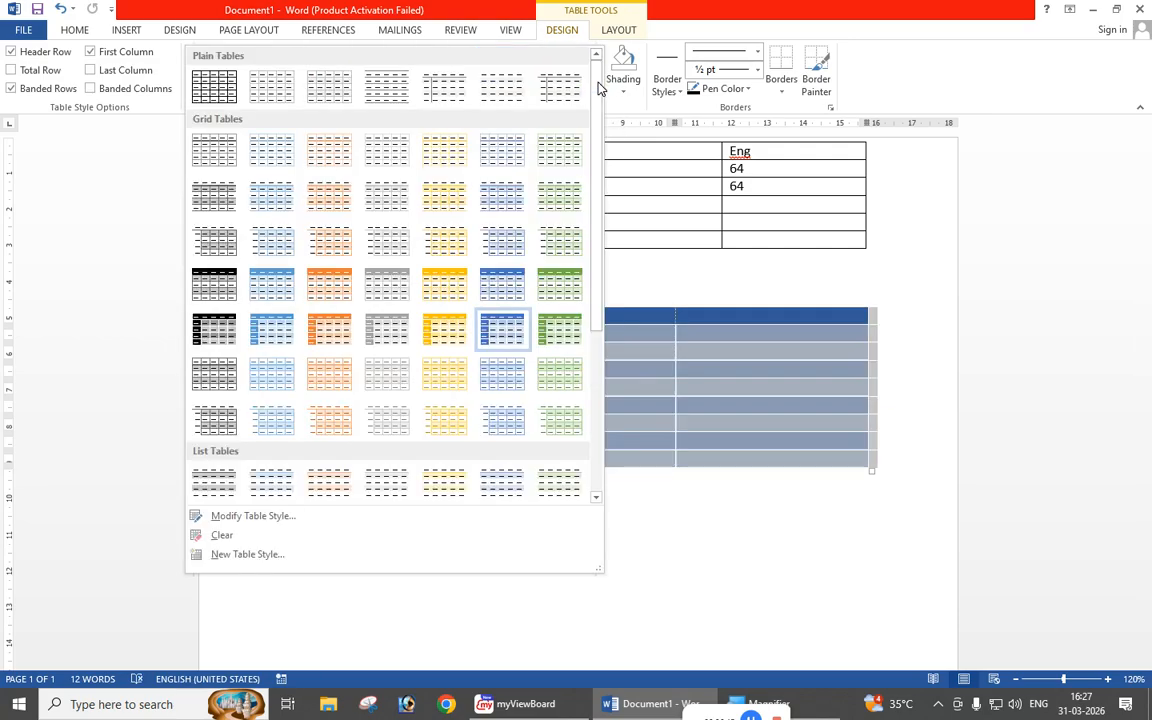
left_click(558, 255)
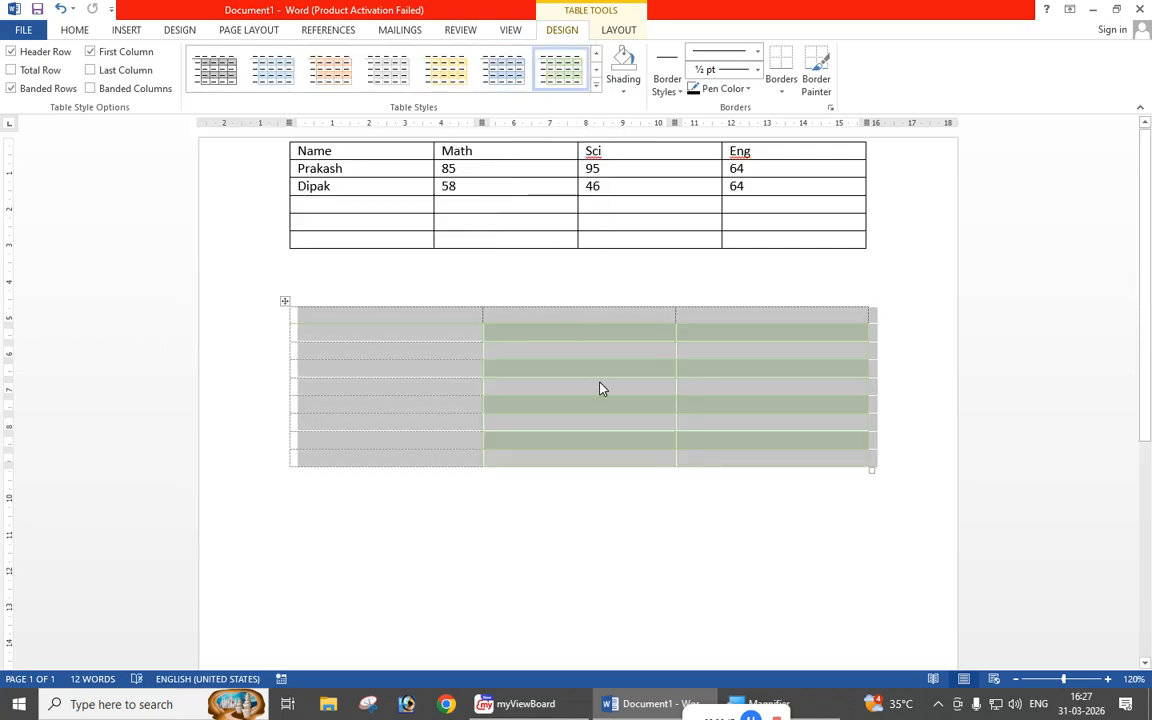
left_click(600, 388)
Change the lower table to the gray style with a solid header row from the fourth row of Grid Tables.
left_click(596, 86)
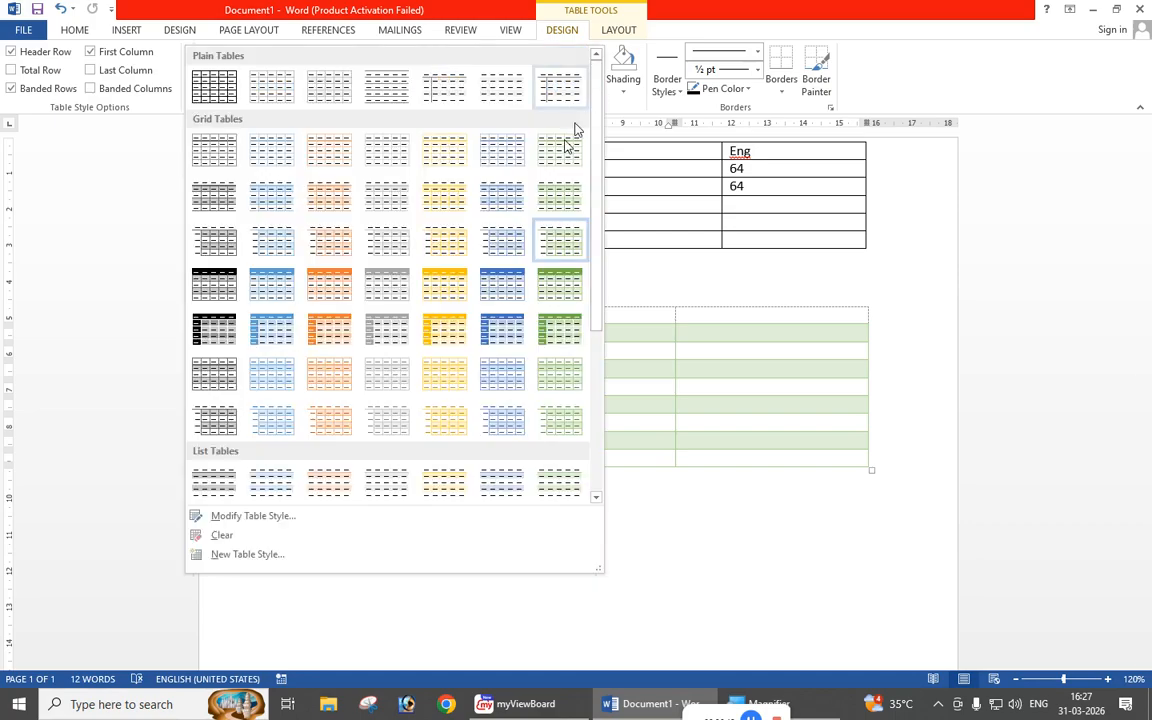
left_click(380, 291)
left_click(524, 407)
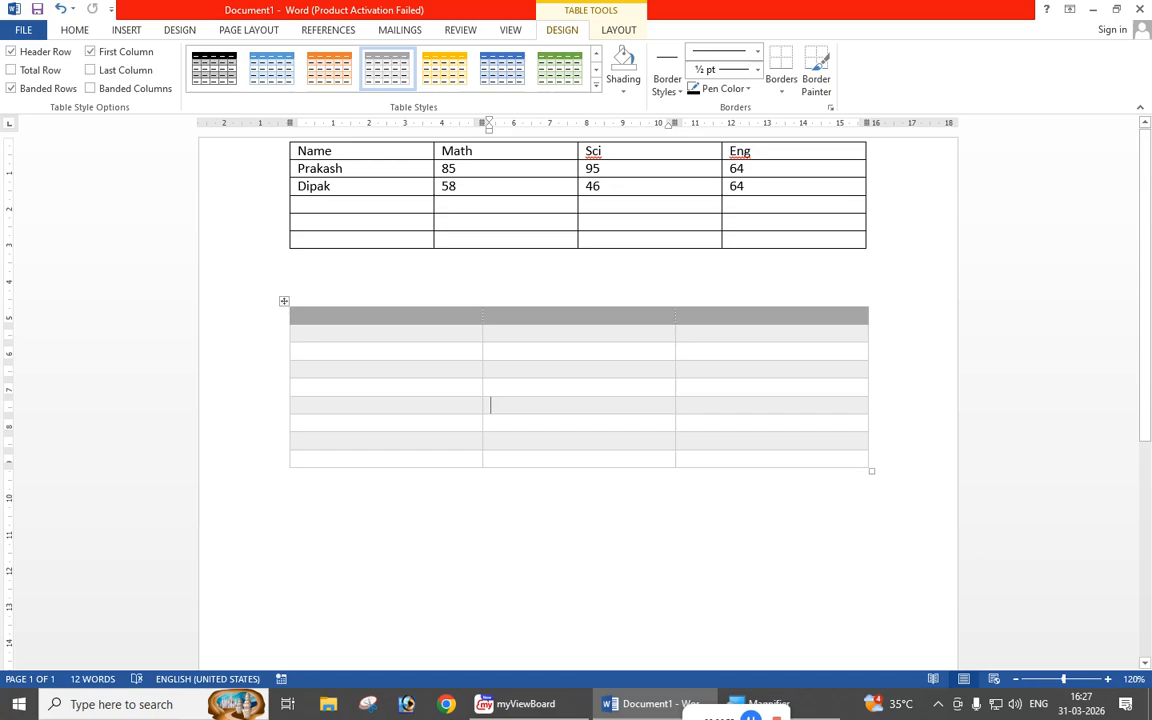
Delete the entire lower table.
left_click(285, 300)
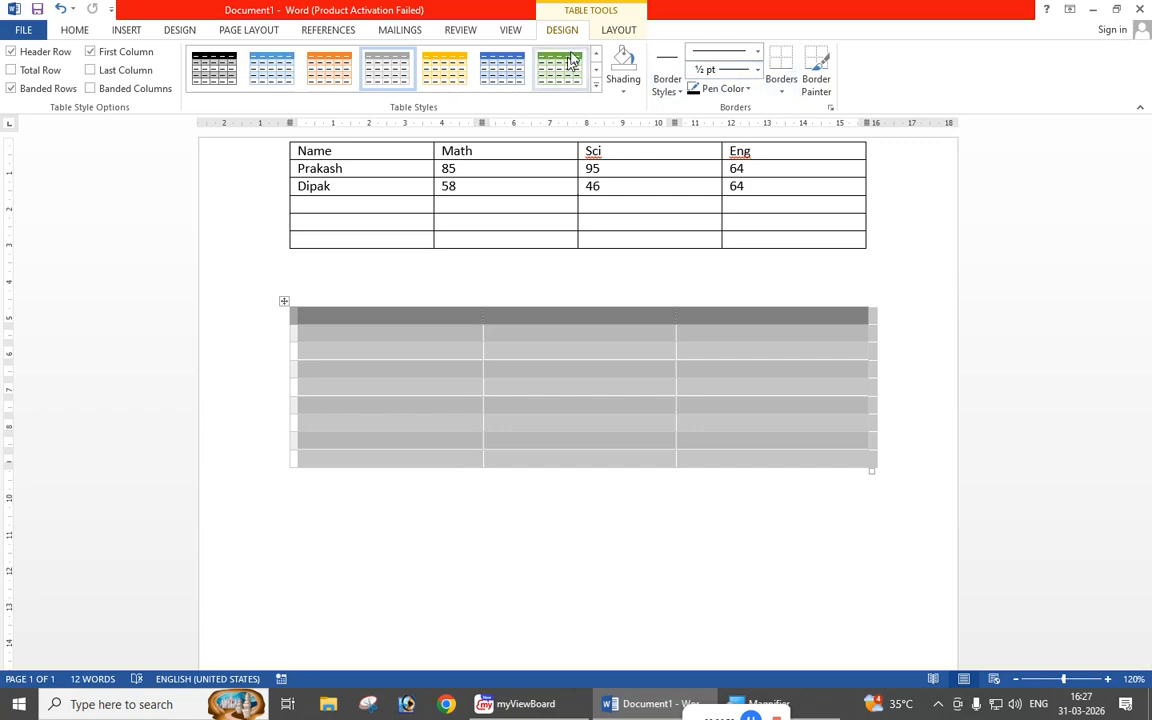
left_click(622, 29)
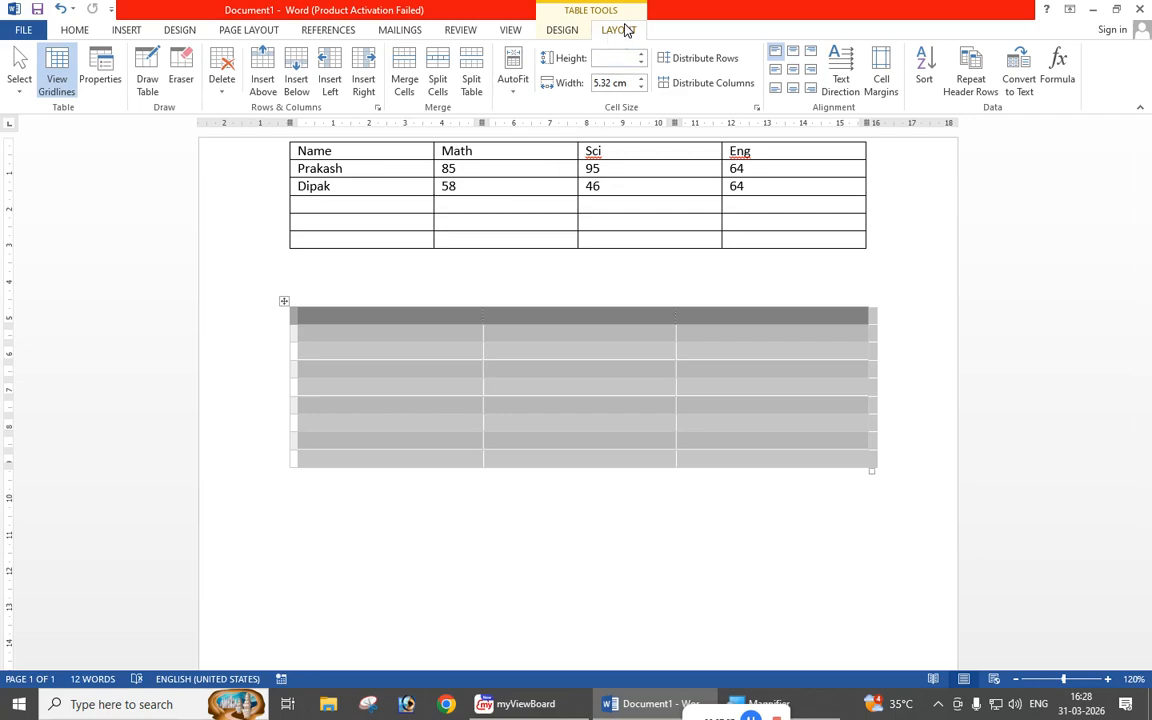
left_click(221, 90)
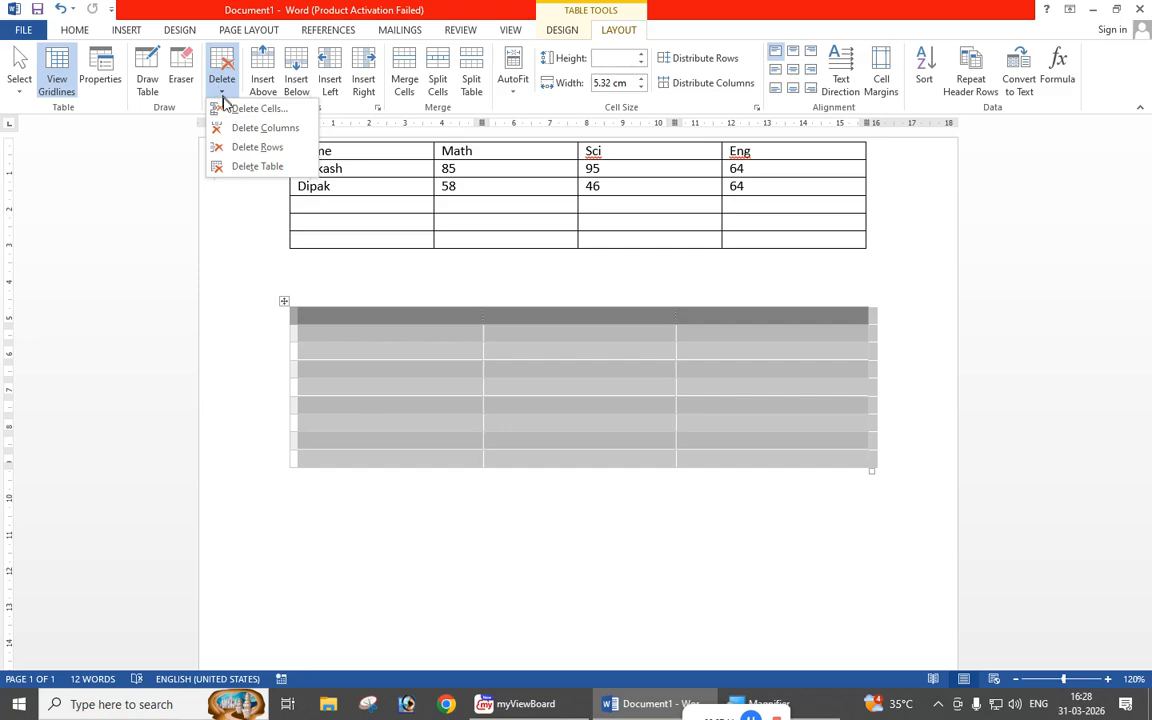
left_click(267, 177)
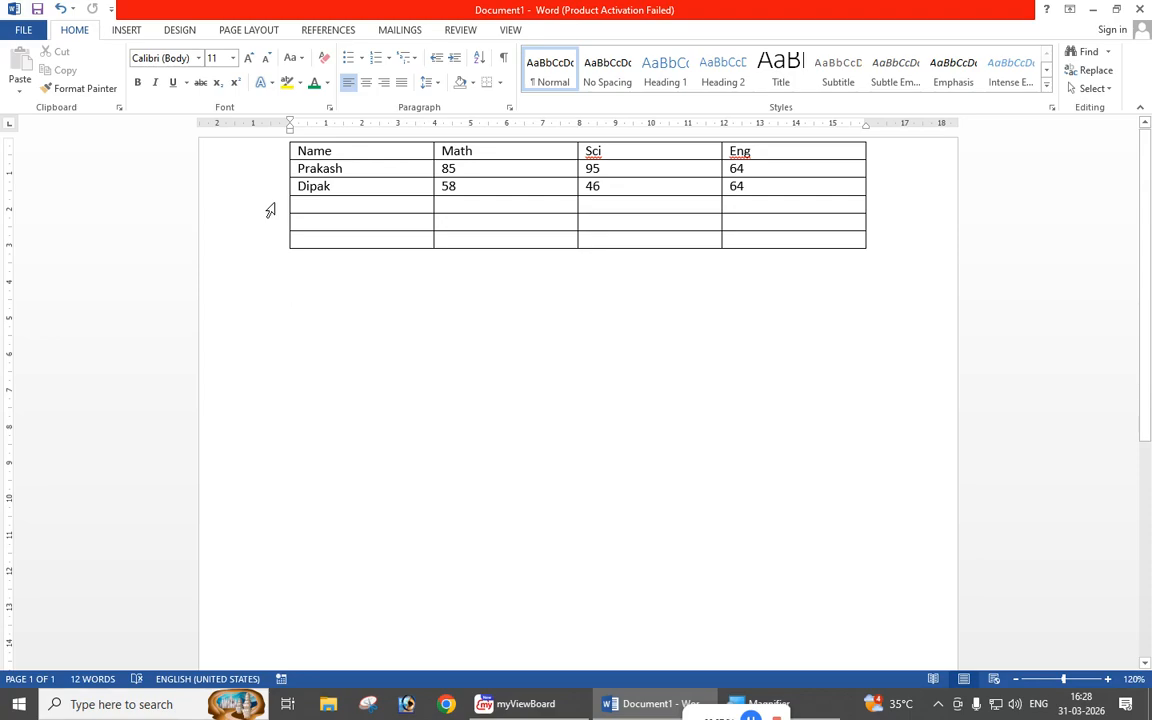
Delete the first empty row of the marks table and erase its two remaining empty rows with the Eraser.
left_click(270, 210)
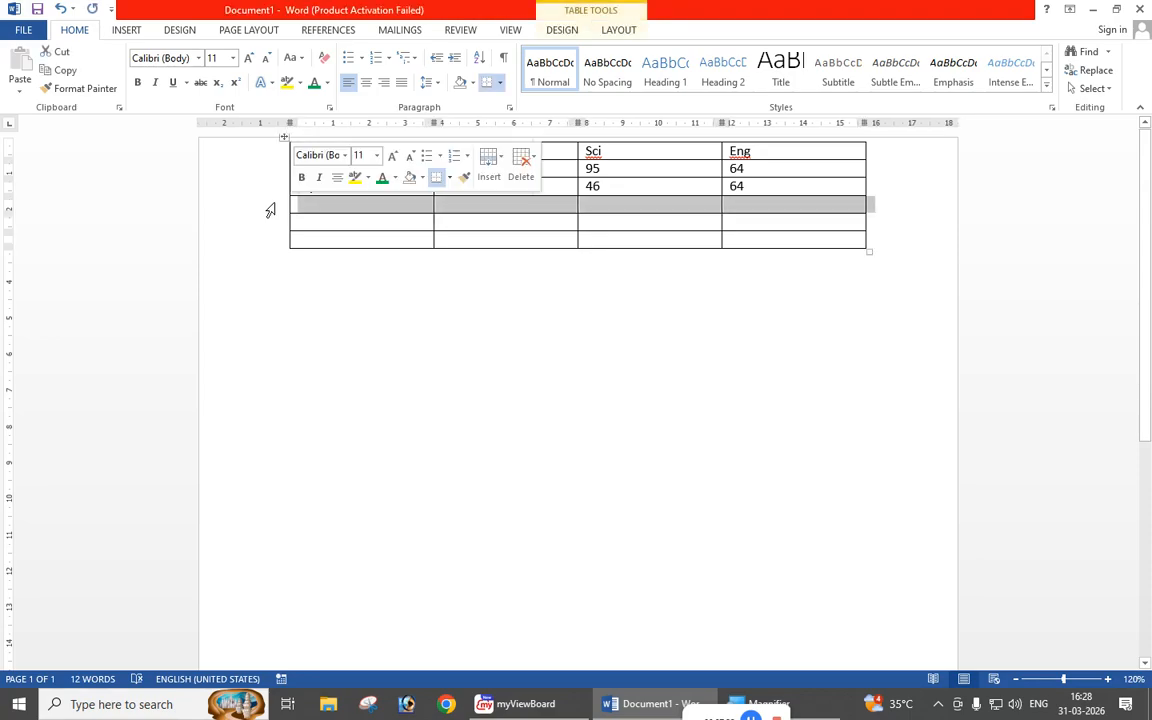
left_click(614, 31)
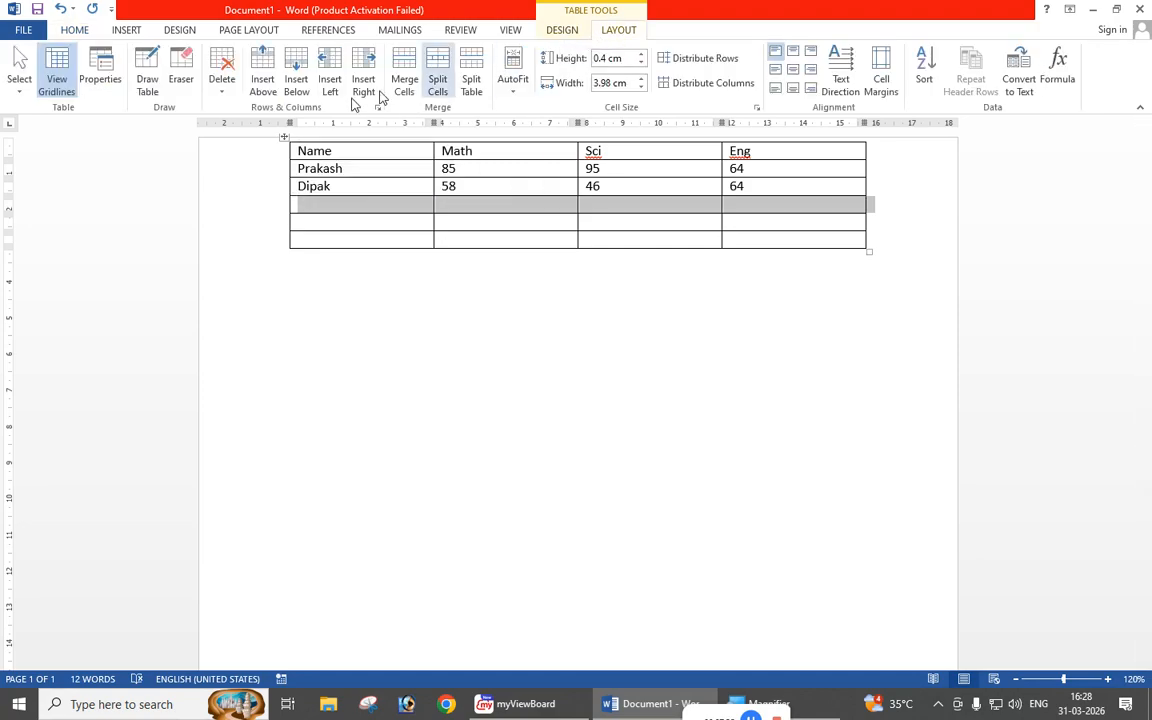
left_click(223, 98)
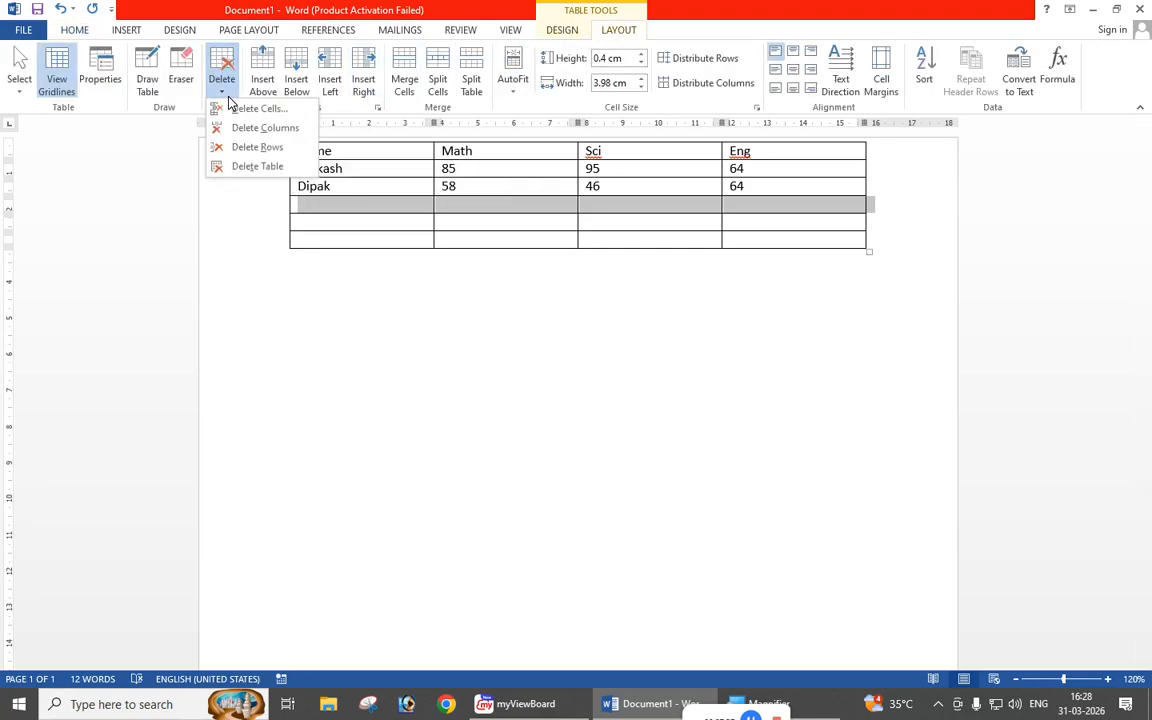
left_click(241, 148)
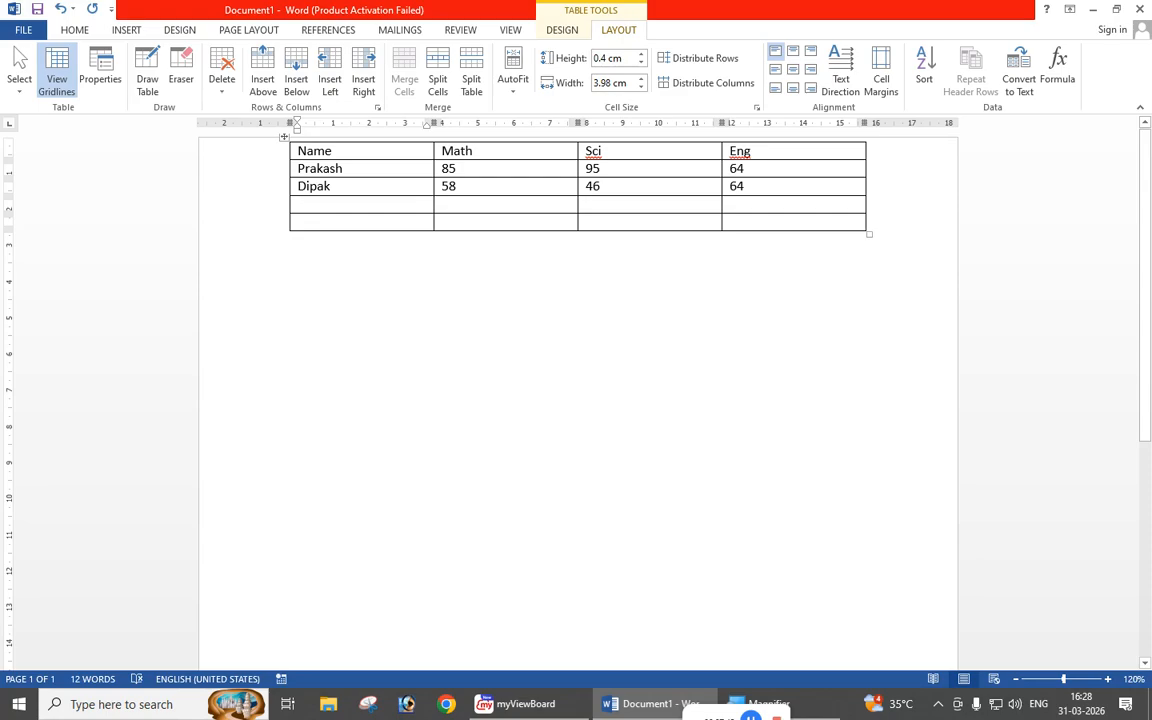
left_click(181, 76)
mouse_move(270, 207)
left_mouse_down()
mouse_move(450, 244)
mouse_move(878, 251)
left_mouse_up()
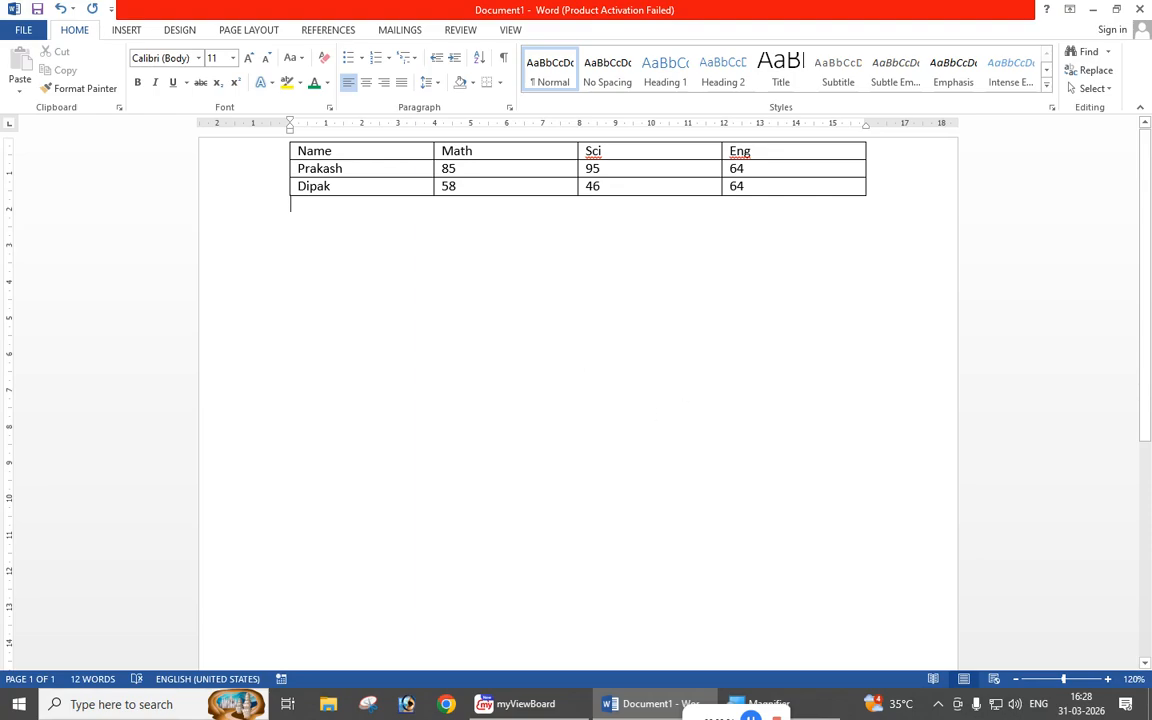
Erase the whole remaining marks table with the Eraser.
left_click(446, 186)
left_click(614, 31)
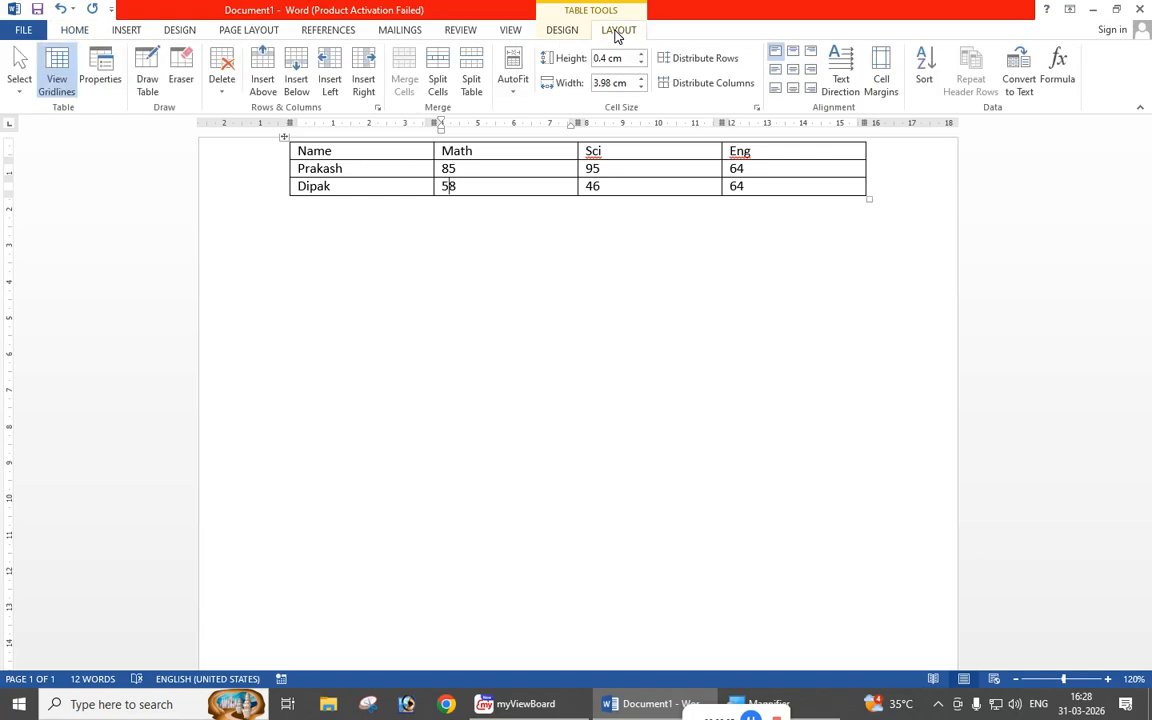
left_click(181, 78)
mouse_move(278, 149)
left_mouse_down()
mouse_move(499, 188)
mouse_move(920, 188)
left_mouse_up()
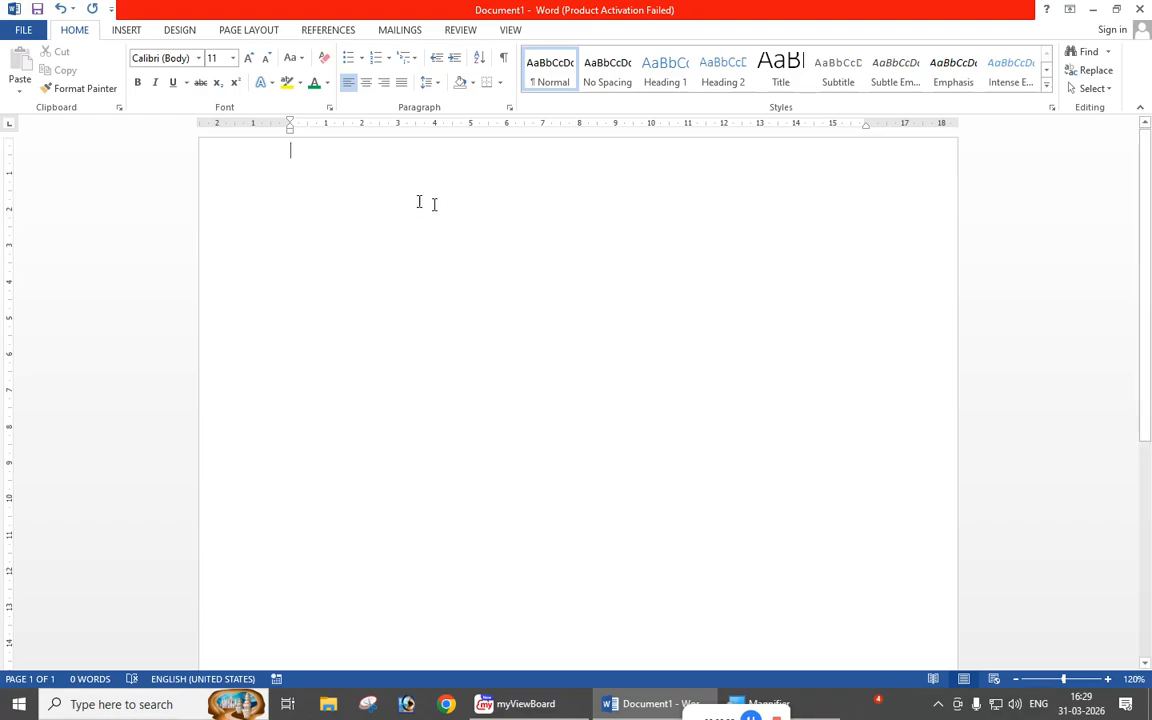
Insert an embedded Excel spreadsheet as a table in the blank document and dismiss the Office activation wizard.
left_click(118, 31)
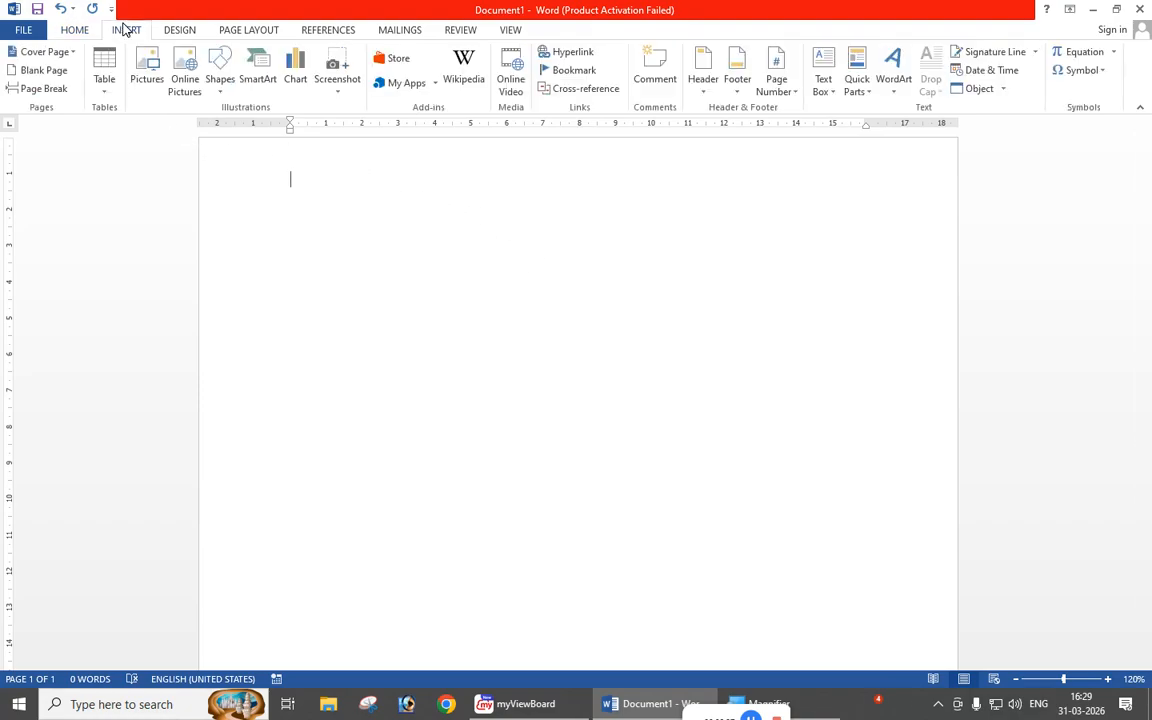
left_click(104, 72)
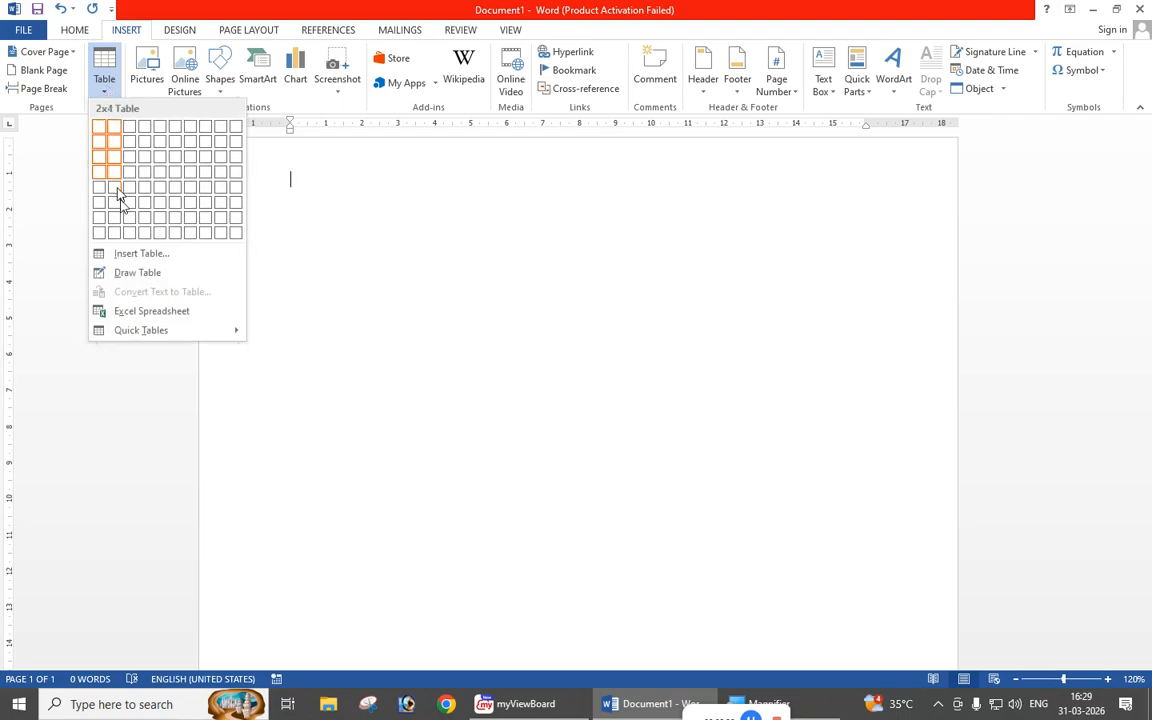
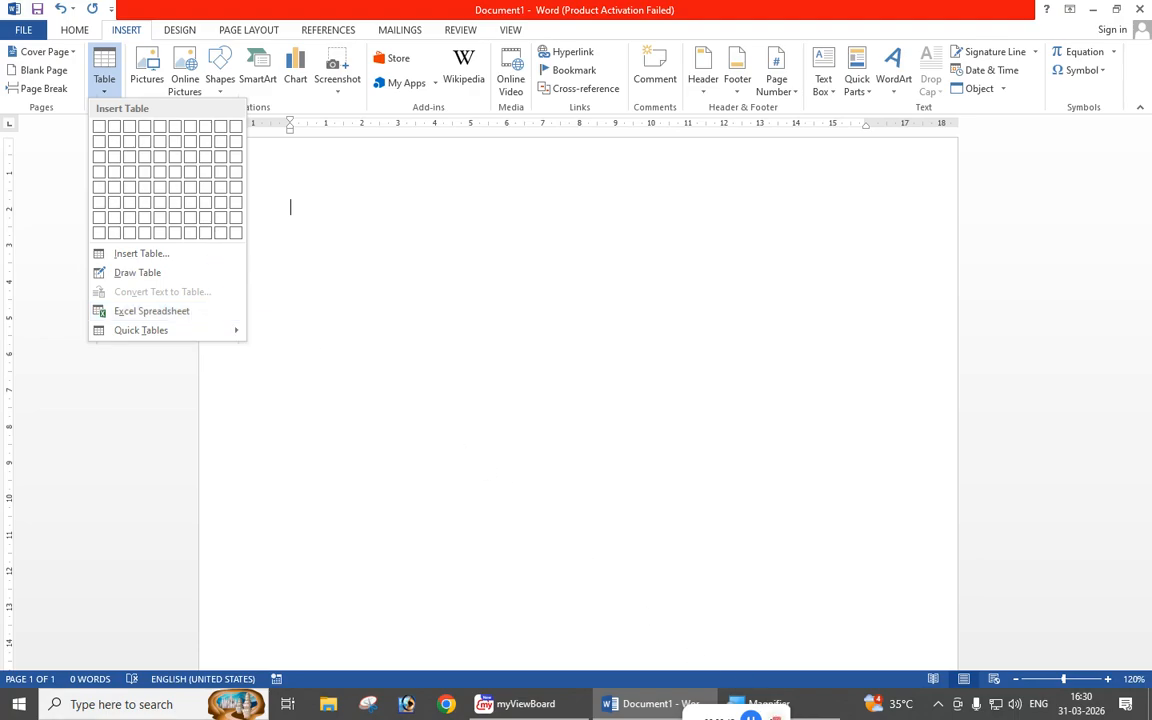
left_click(484, 326)
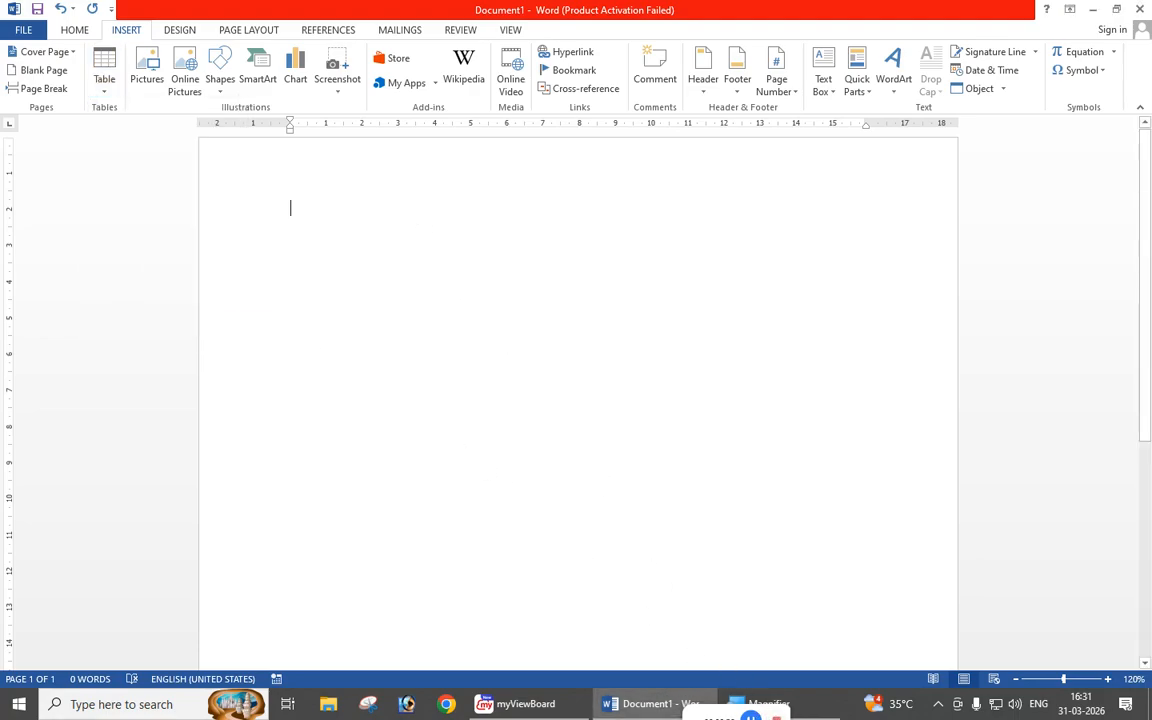
left_click(100, 97)
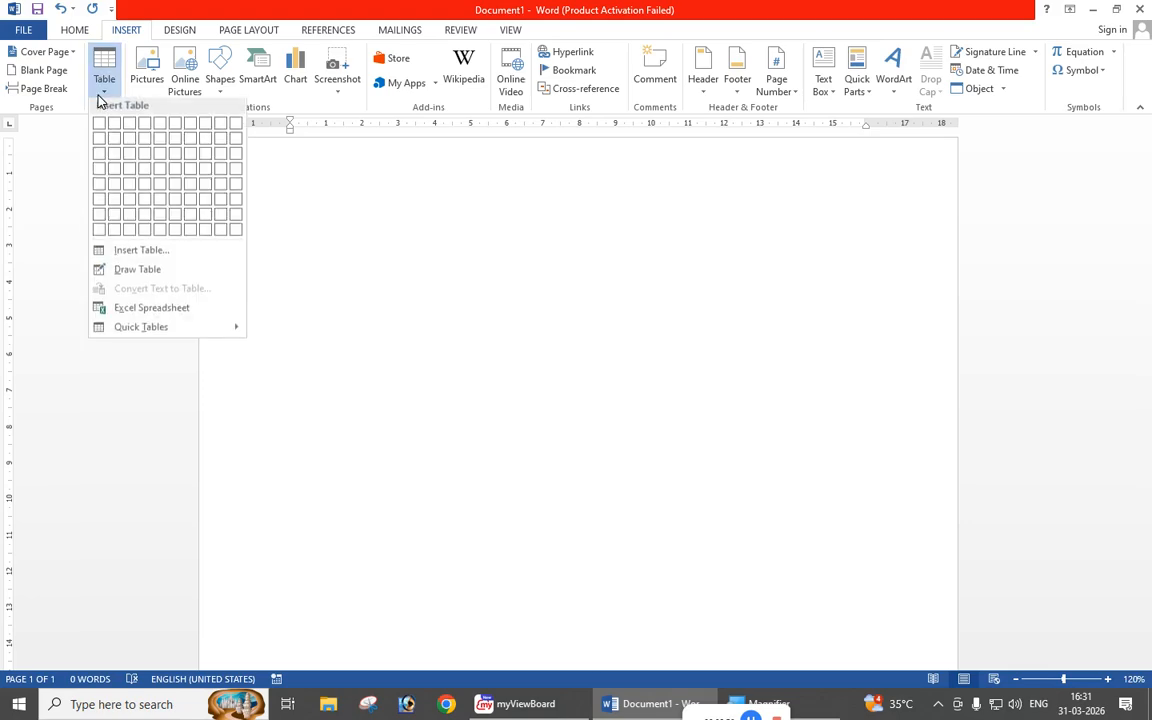
mouse_move(150, 326)
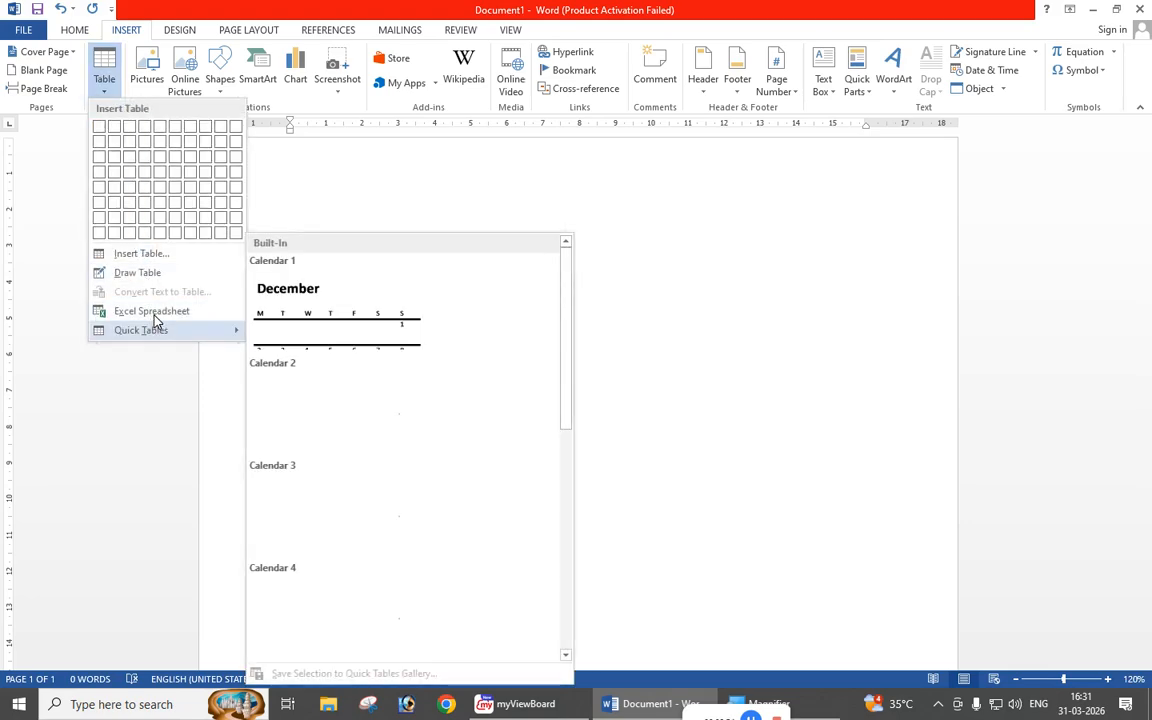
left_click(168, 314)
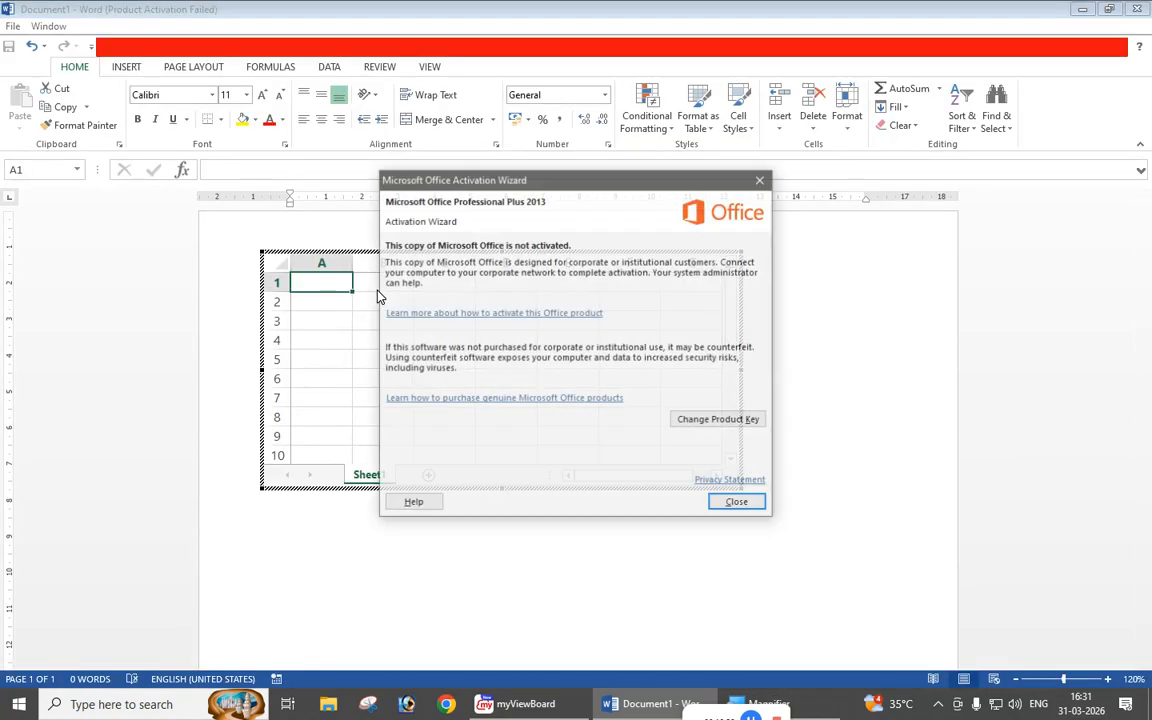
left_click(762, 179)
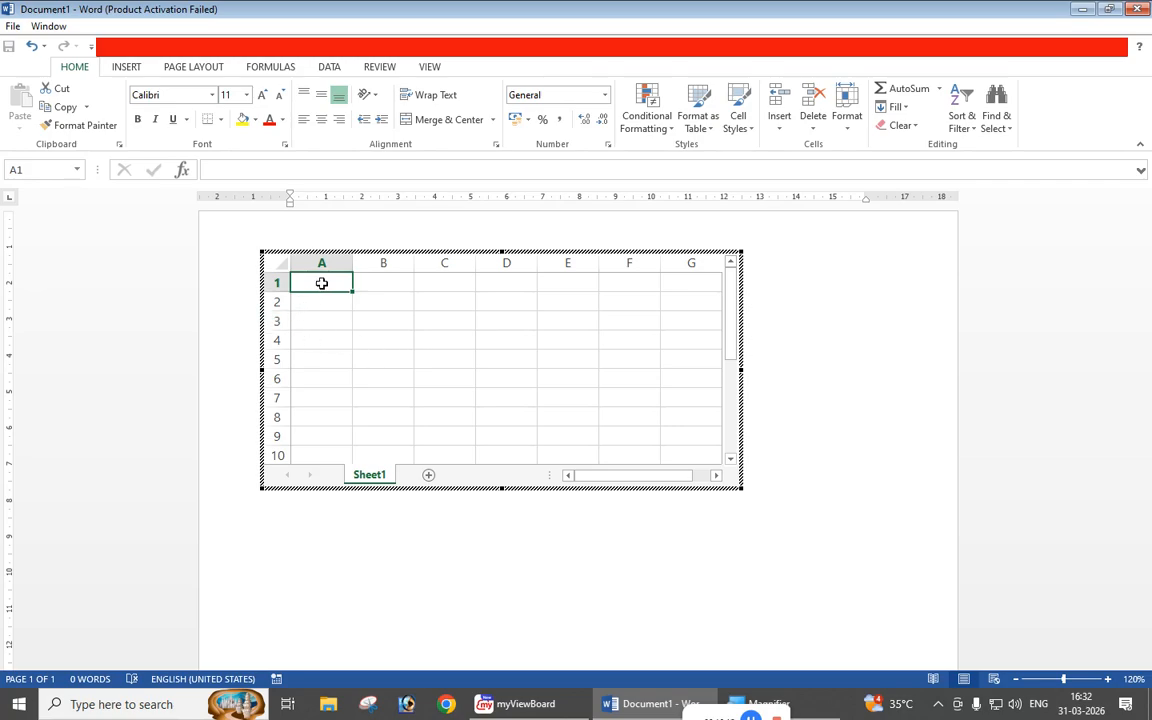
Enter the headings Item Name, Rate and Qty in cells A1 to C1 of the embedded spreadsheet.
type("Ite")
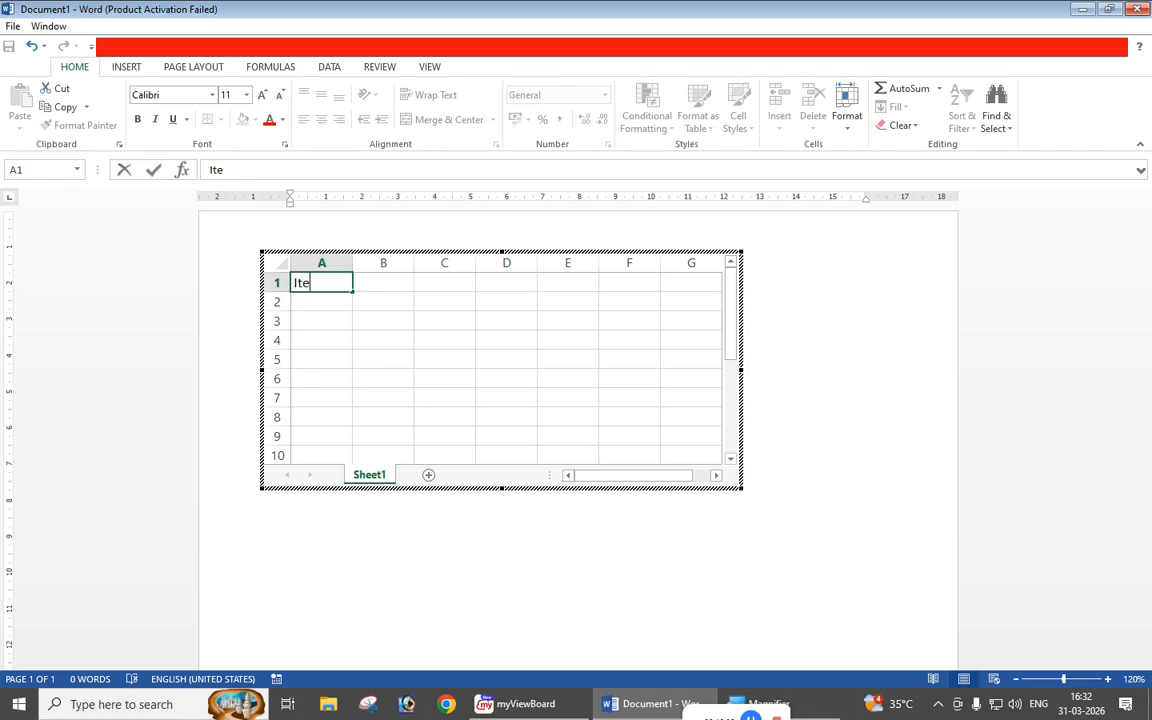
type("m Name")
left_click(421, 324)
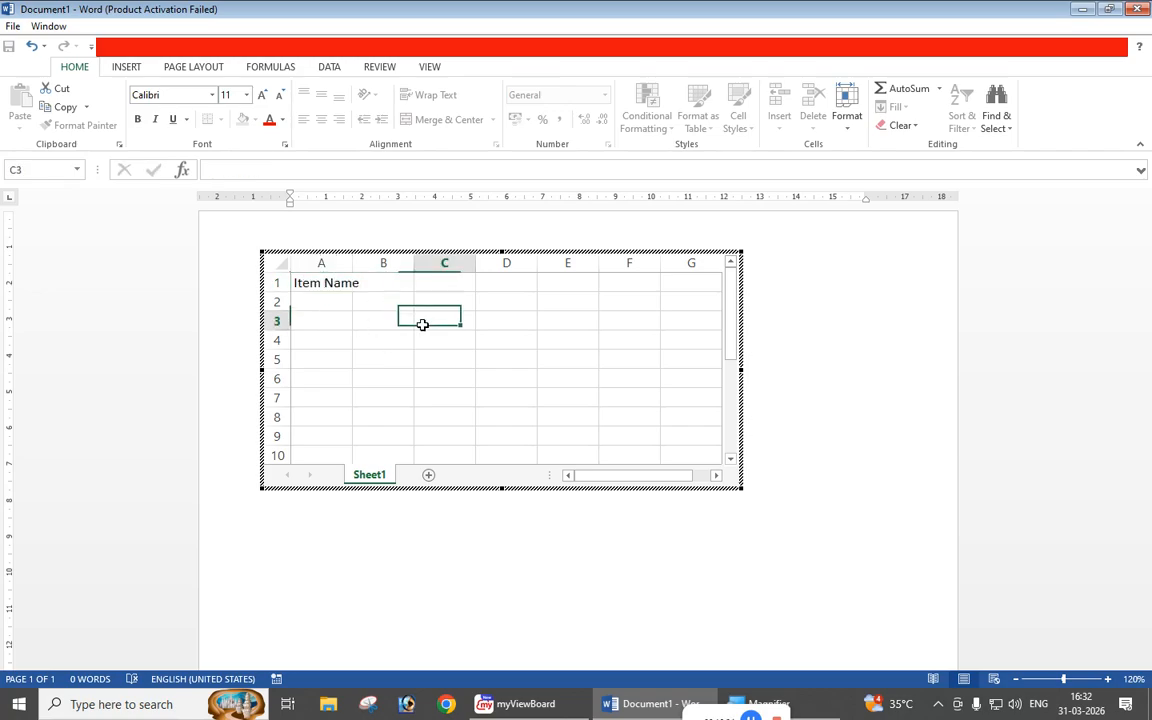
left_click(370, 283)
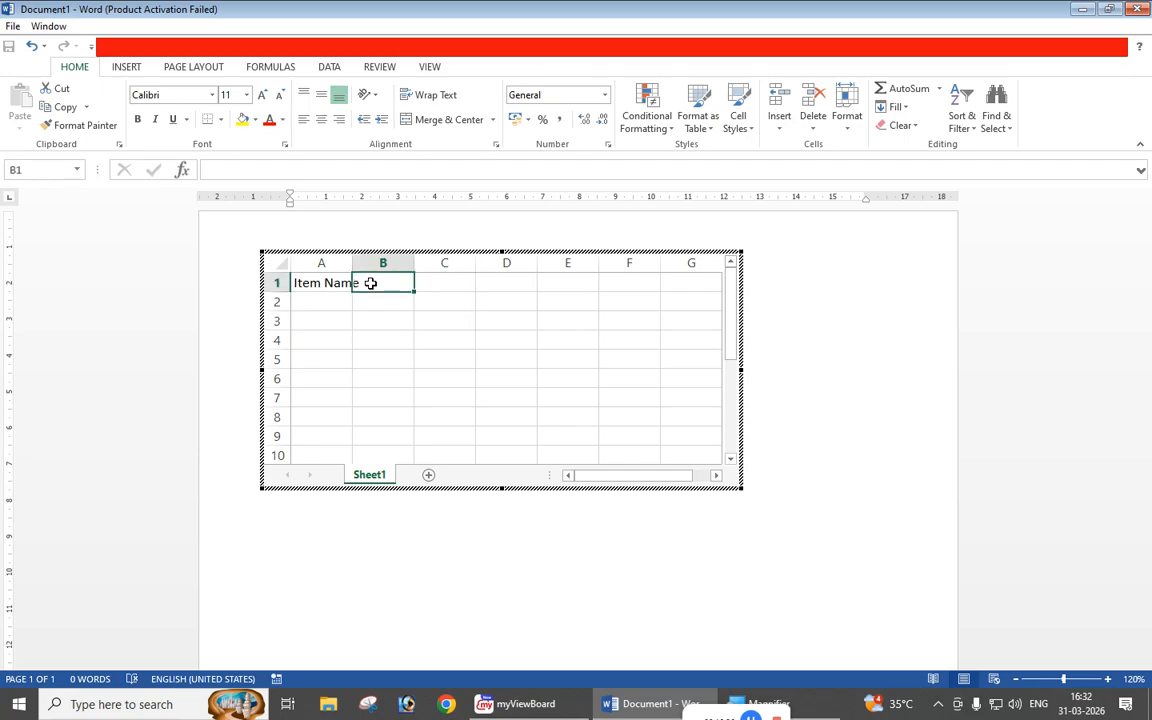
type("Rate")
key("Tab")
type("Qty")
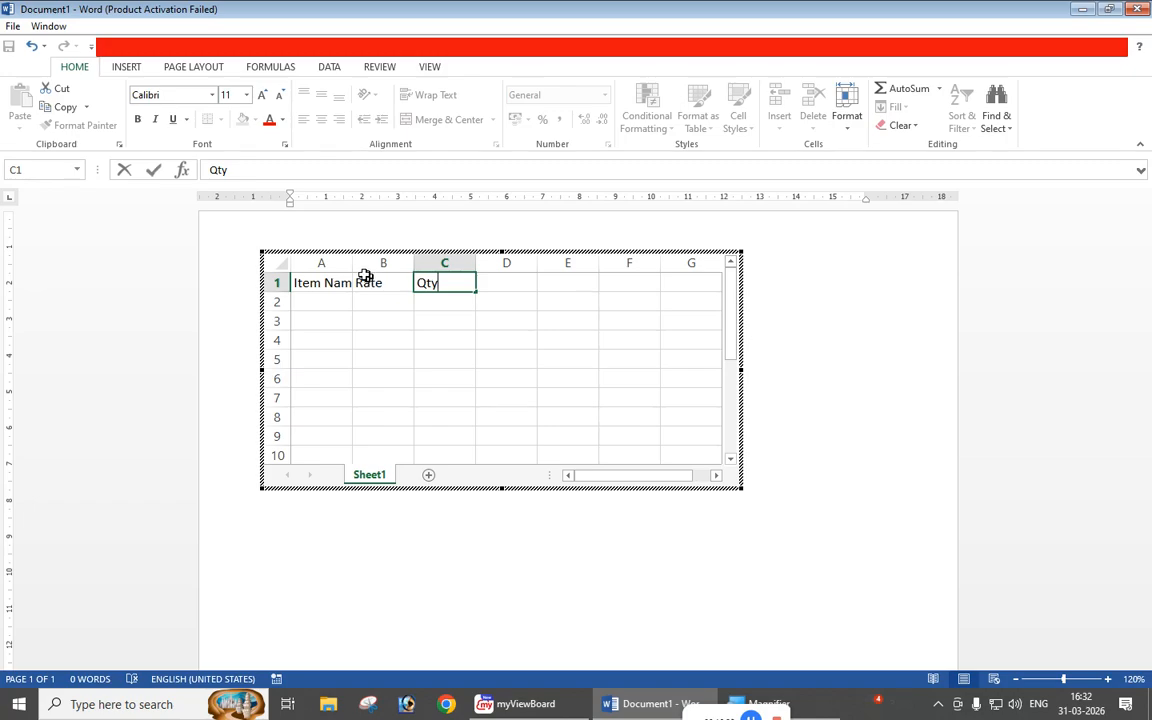
left_click(380, 338)
Enlarge the headings in A1:C1 to font size 16 and widen column A to fit Item Name.
left_click_drag(352, 264, 373, 262)
left_click_drag(298, 286, 447, 285)
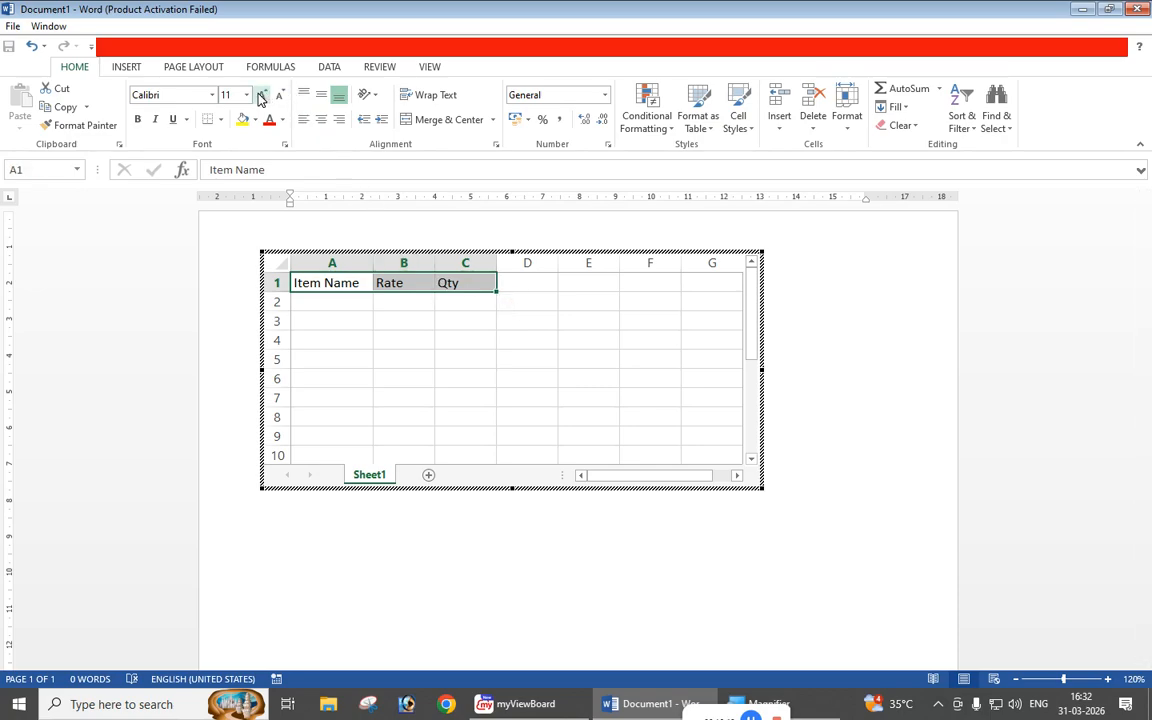
left_click(258, 93)
left_click(258, 93)
left_click(258, 93)
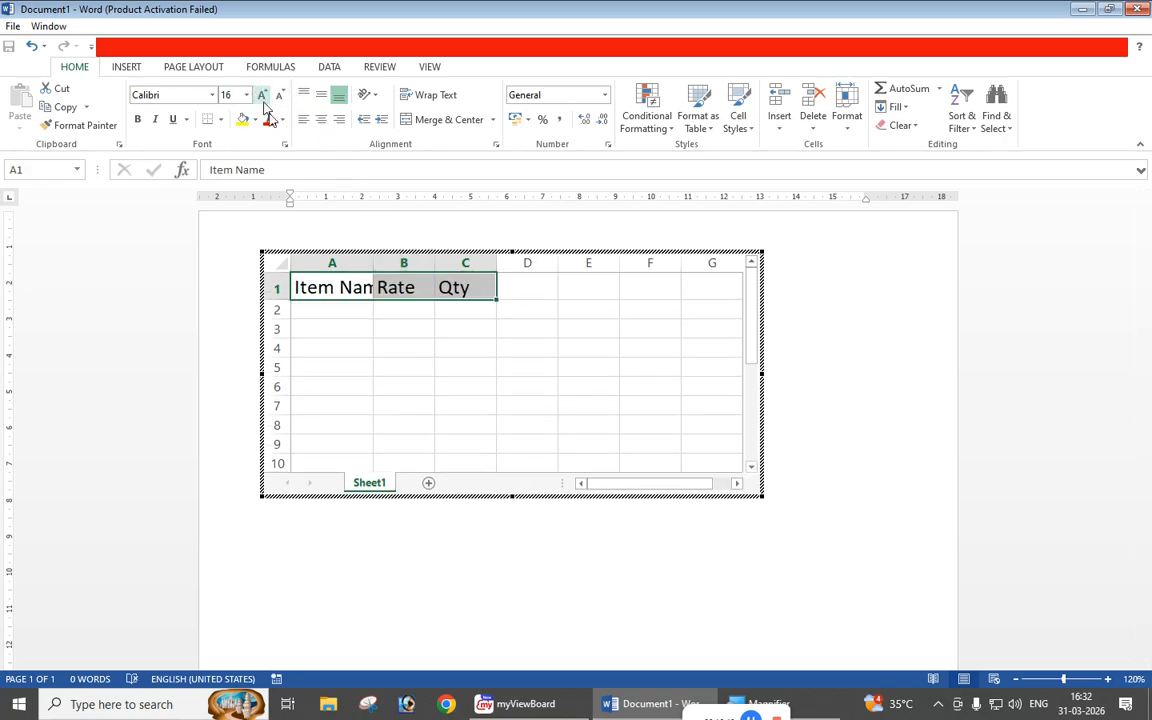
left_click(365, 343)
left_click_drag(374, 265, 397, 264)
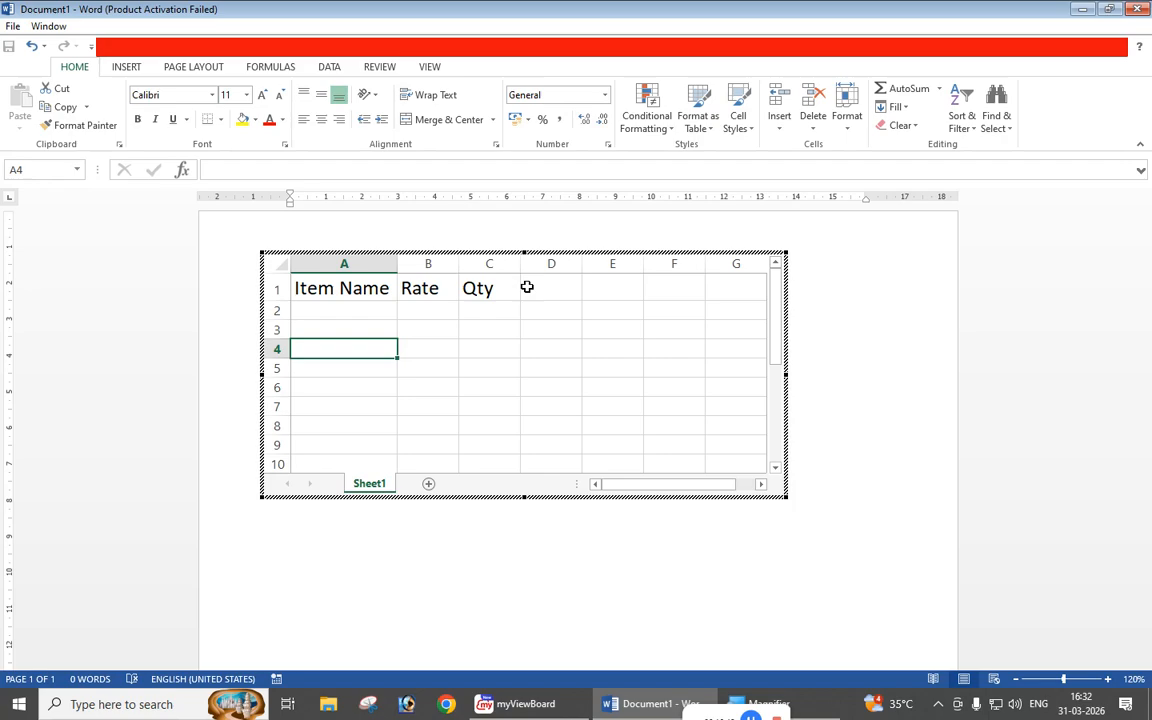
Add the heading Amount in cell D1 and widen column D to fit it.
left_click(548, 288)
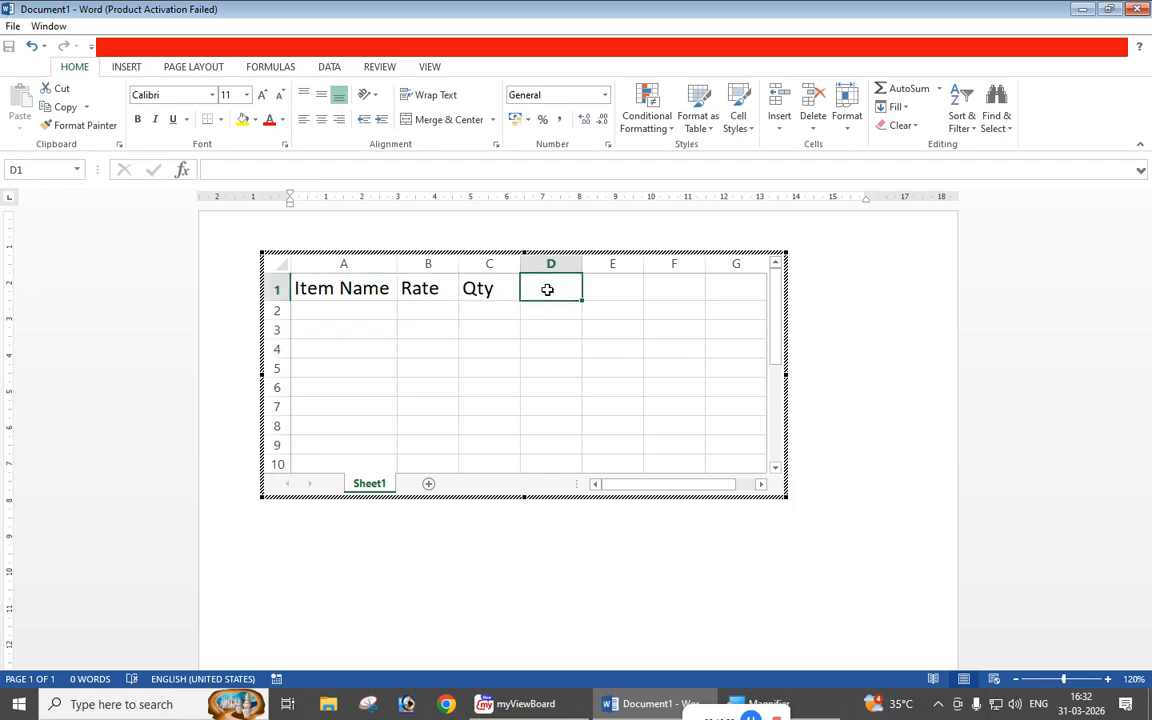
type("Amount")
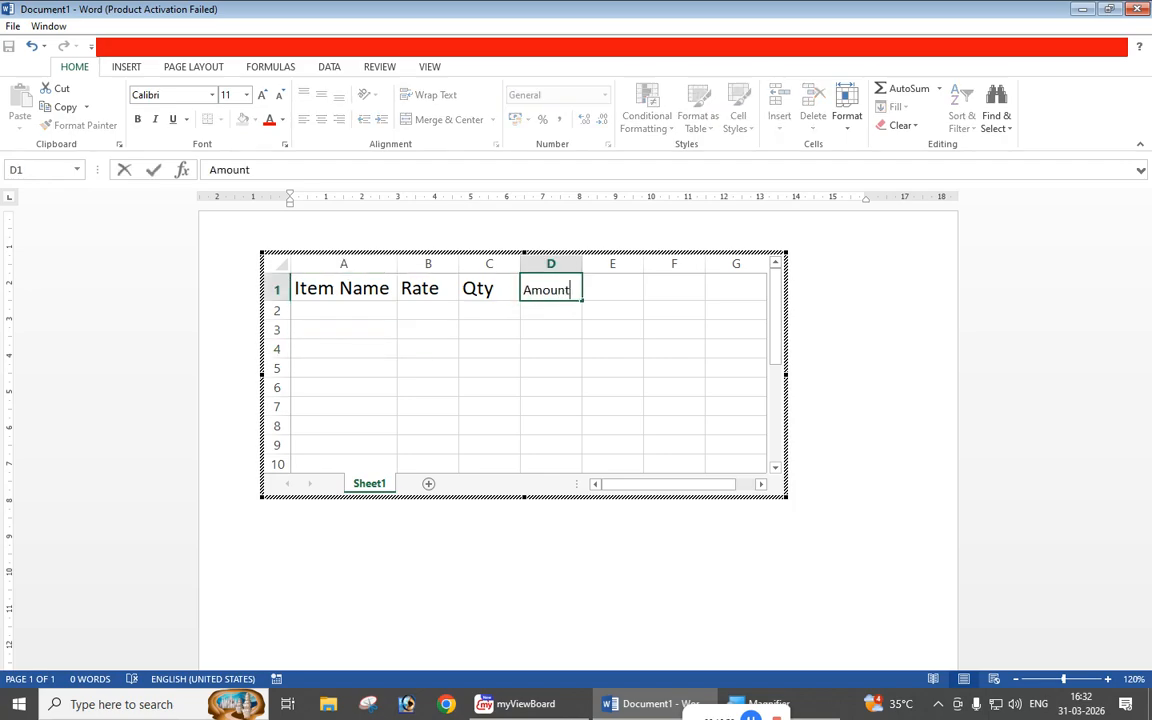
key("Return")
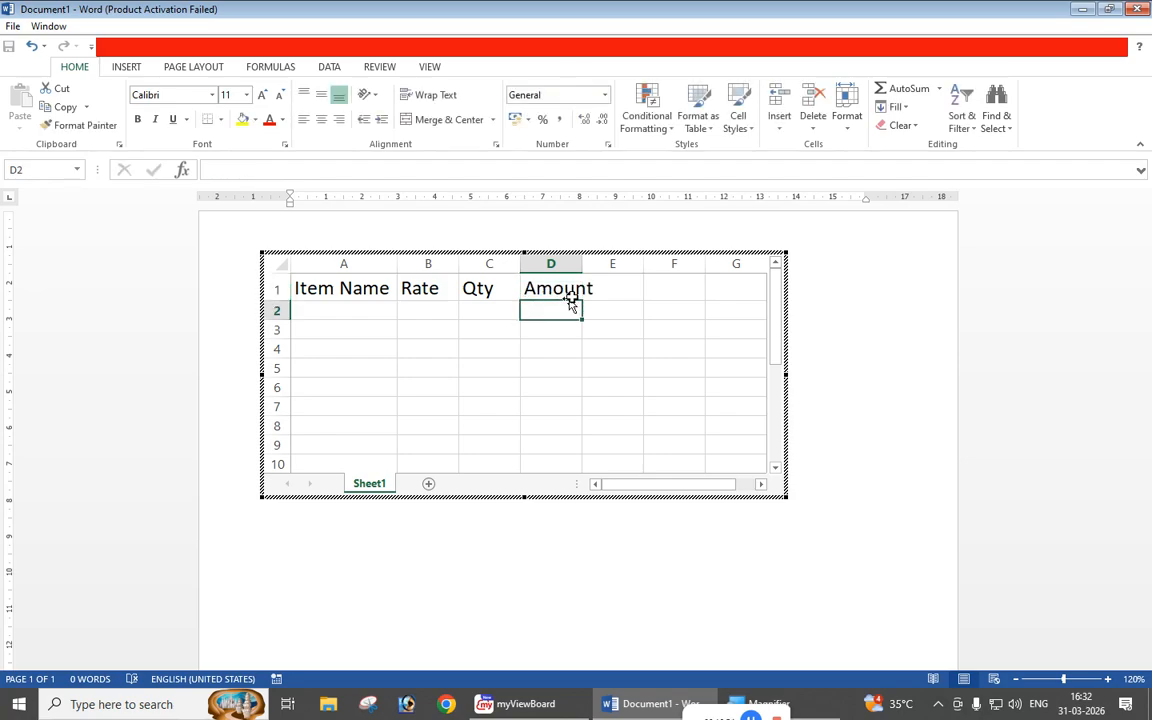
left_click_drag(586, 263, 599, 263)
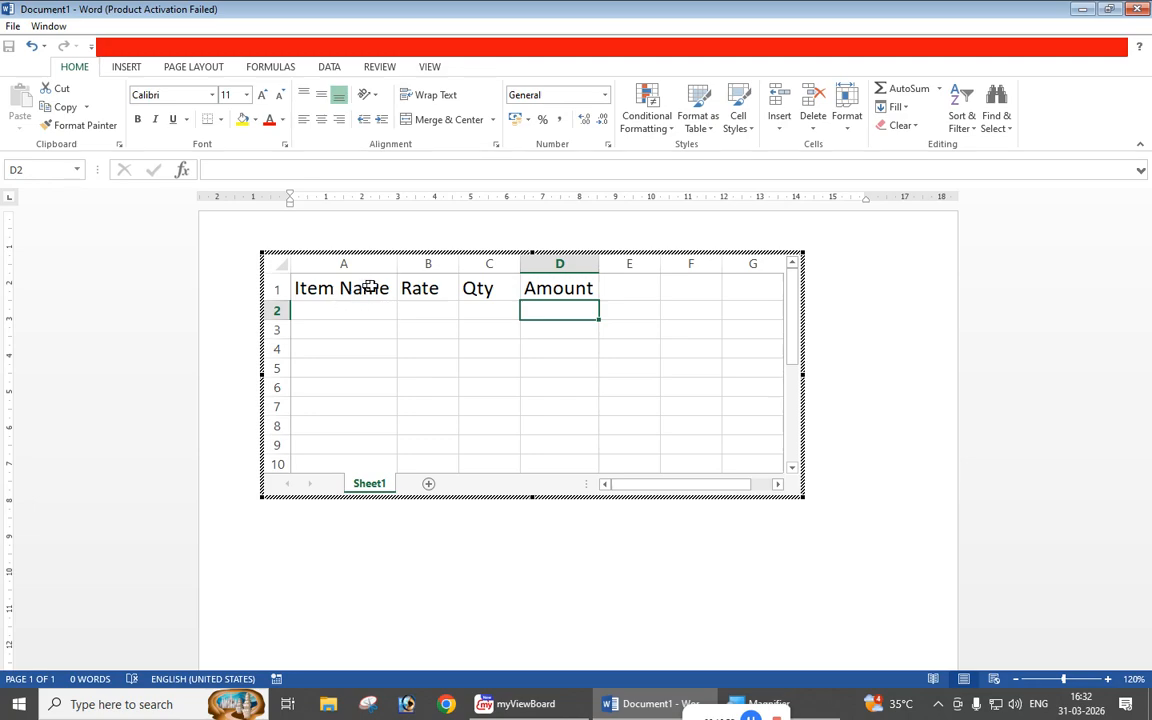
List the items Mouse, Keyboard, SMPS, SSD and Monitor in cells A2 to A6.
left_click(349, 316)
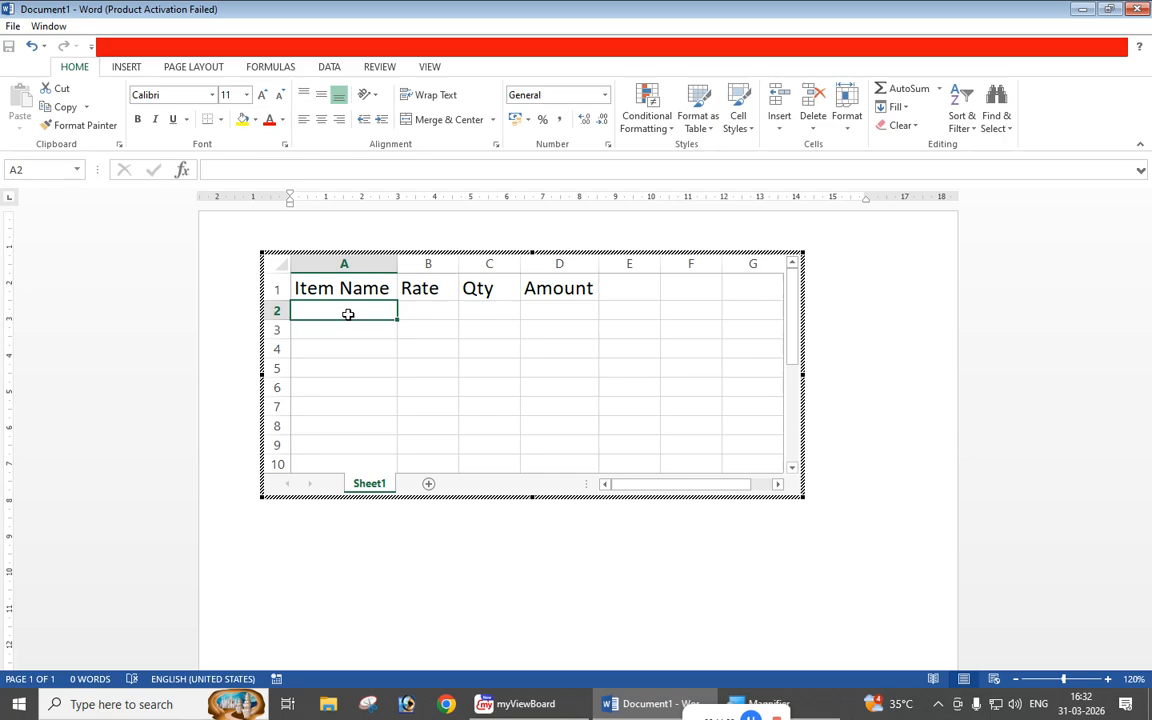
type("Mouse")
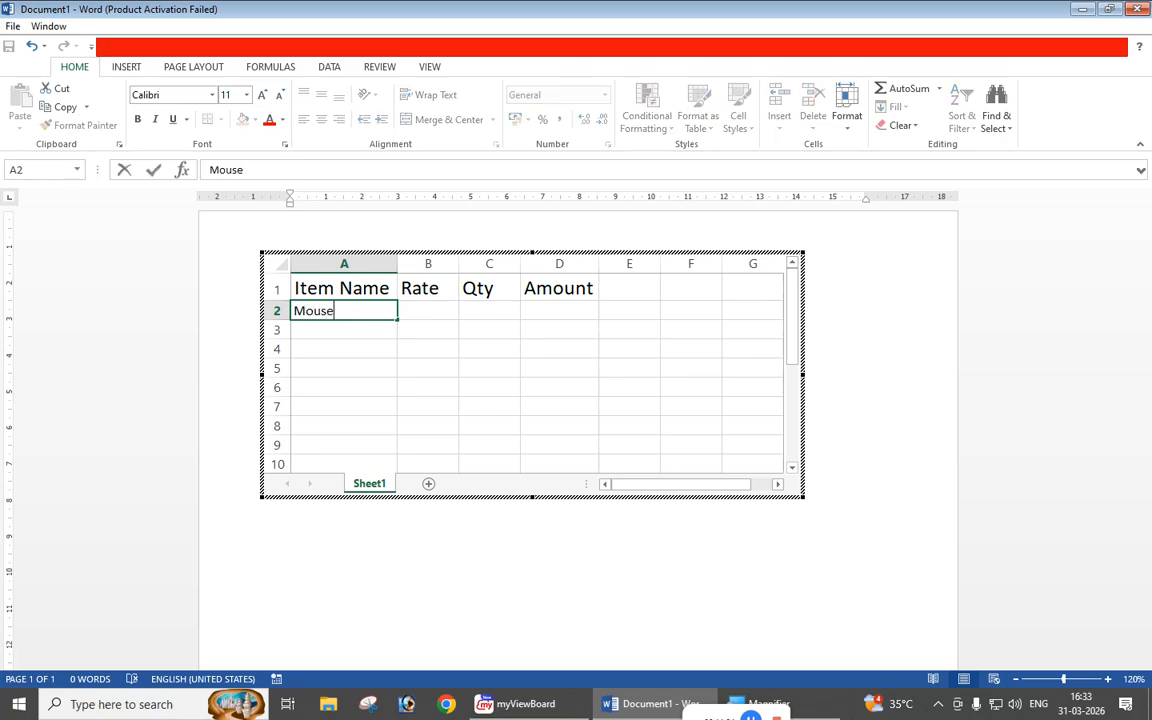
key("Return")
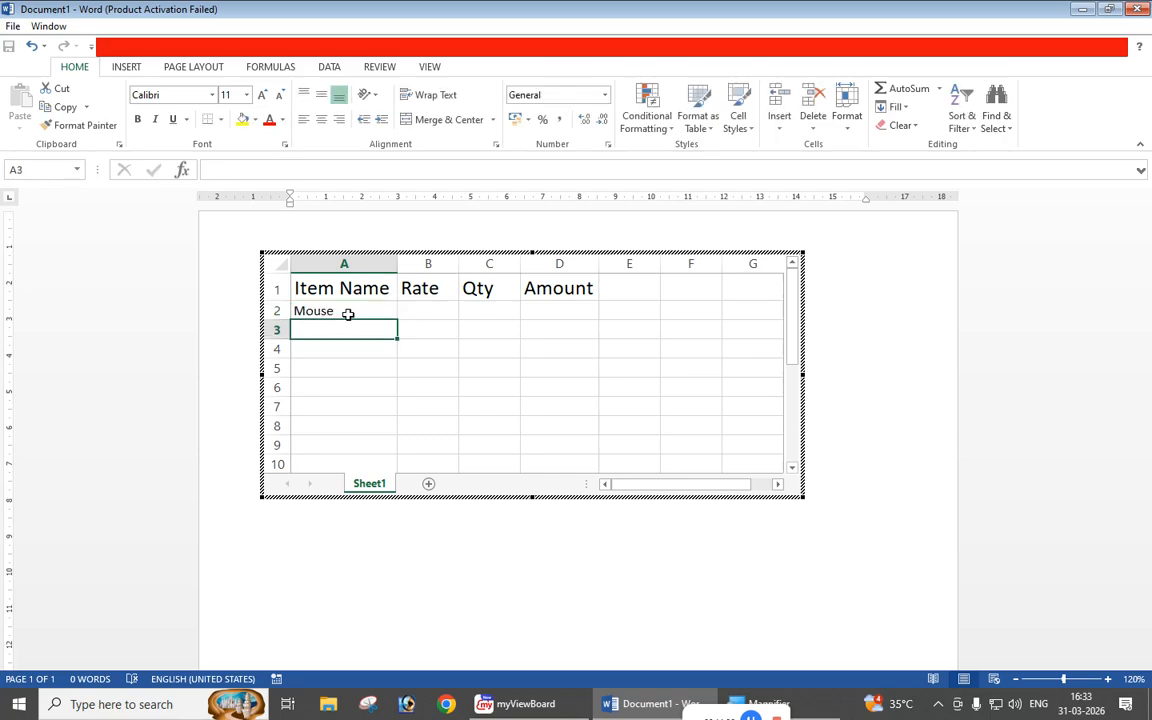
type("Keyboard")
key("Return")
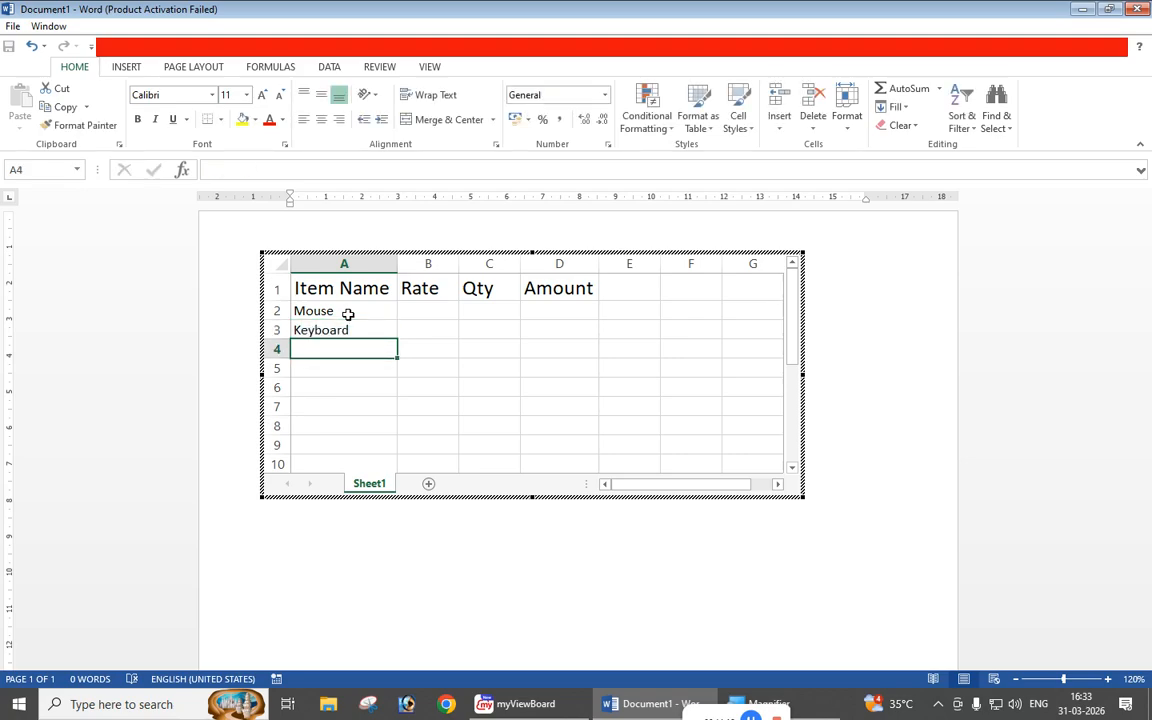
type("SMPS")
key("Return")
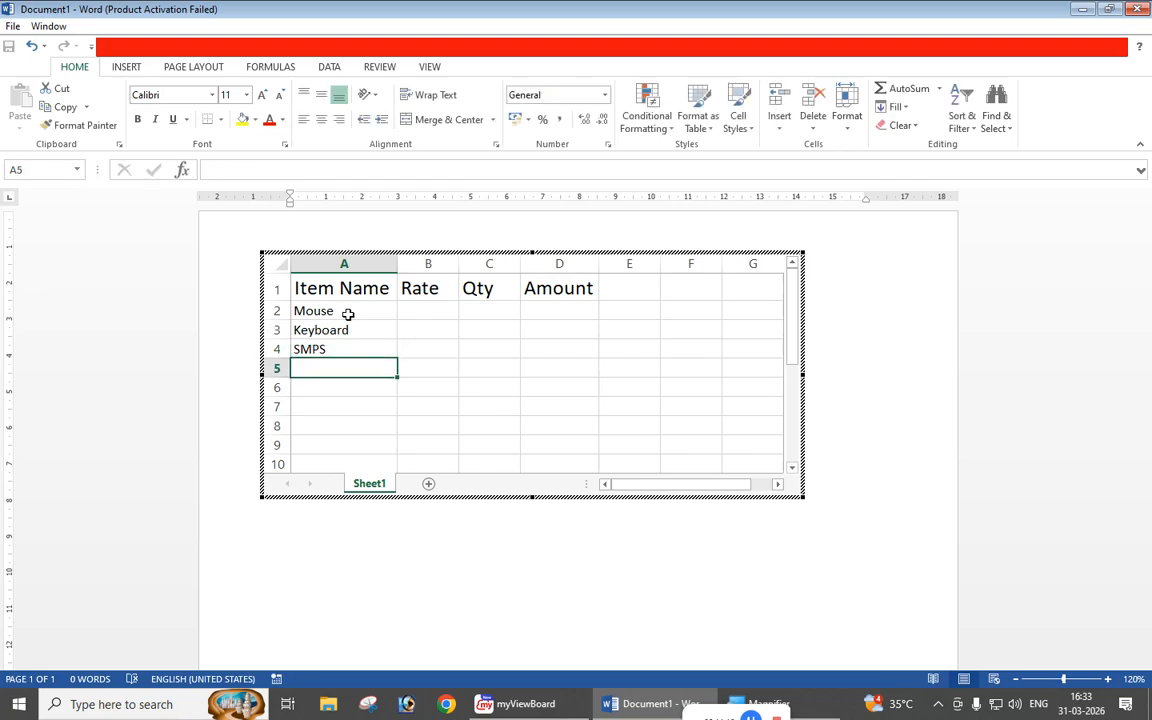
type("SSD")
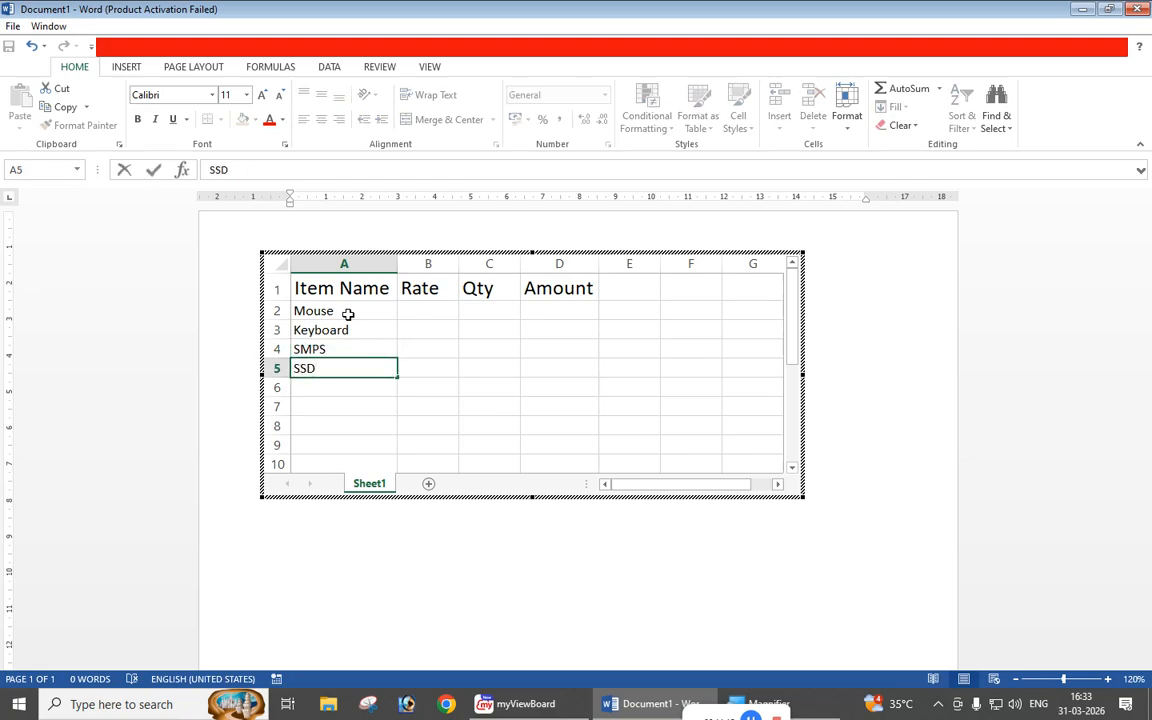
key("Return")
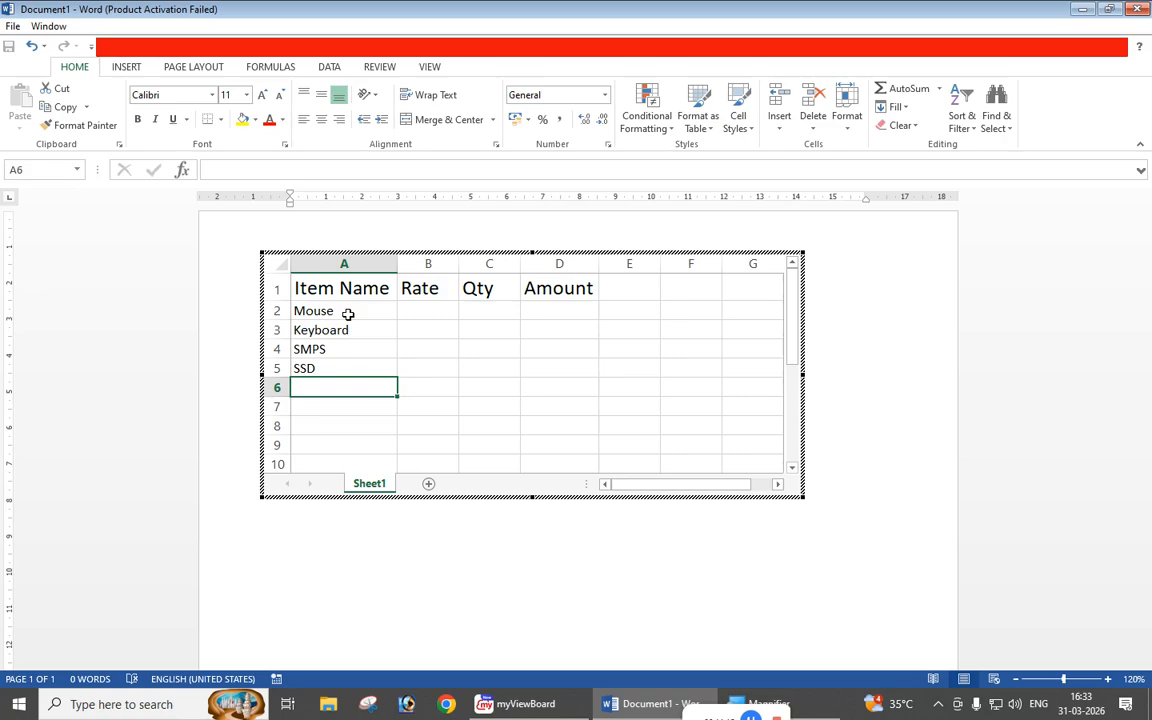
type("Monitor")
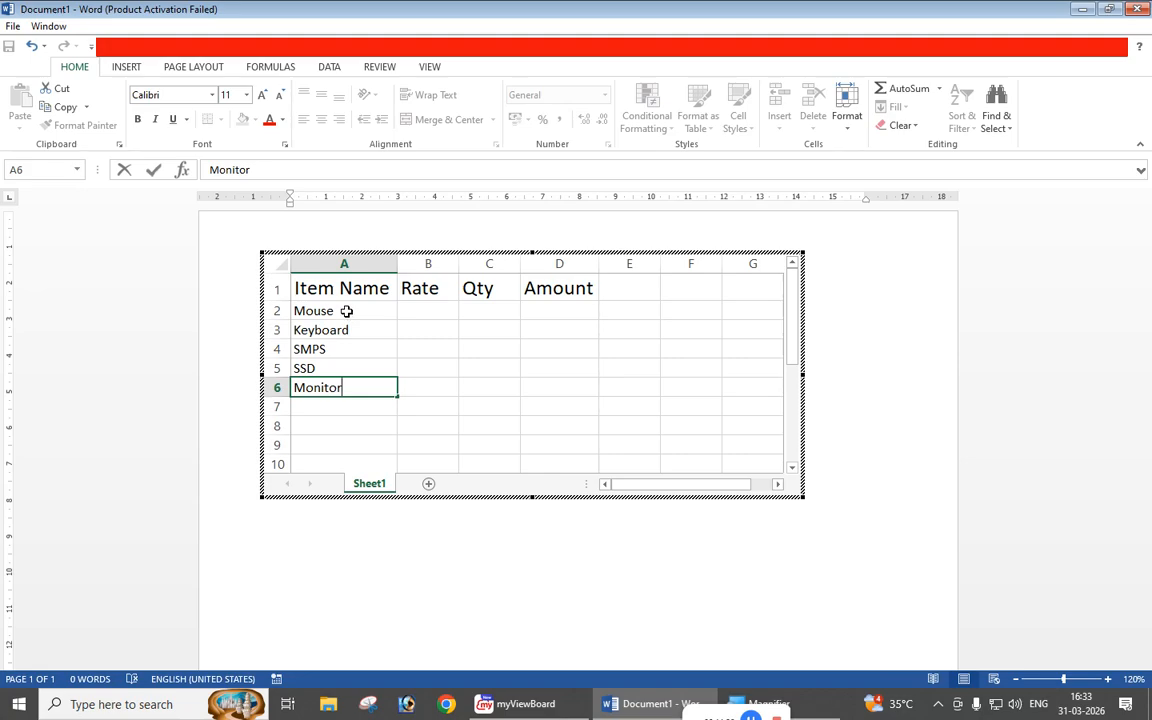
left_click(427, 368)
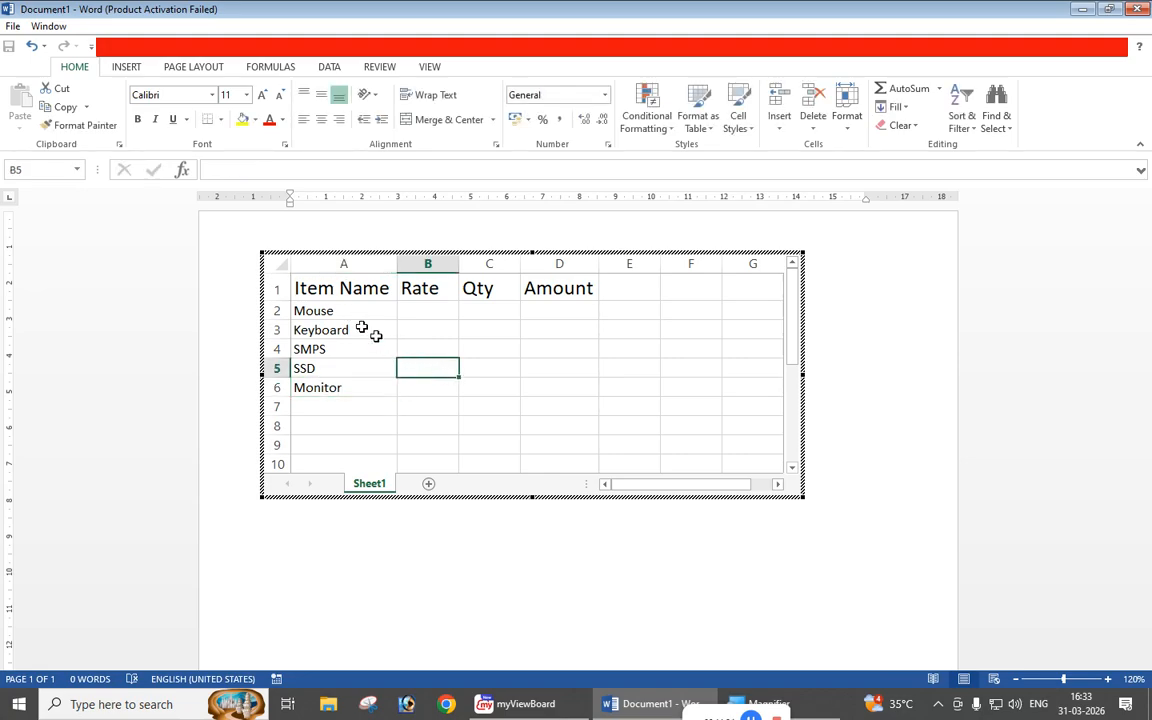
Enlarge the item names in A2:A6 to font size 16, the same as the headings.
left_click_drag(310, 311, 337, 386)
left_click(258, 94)
left_click(258, 94)
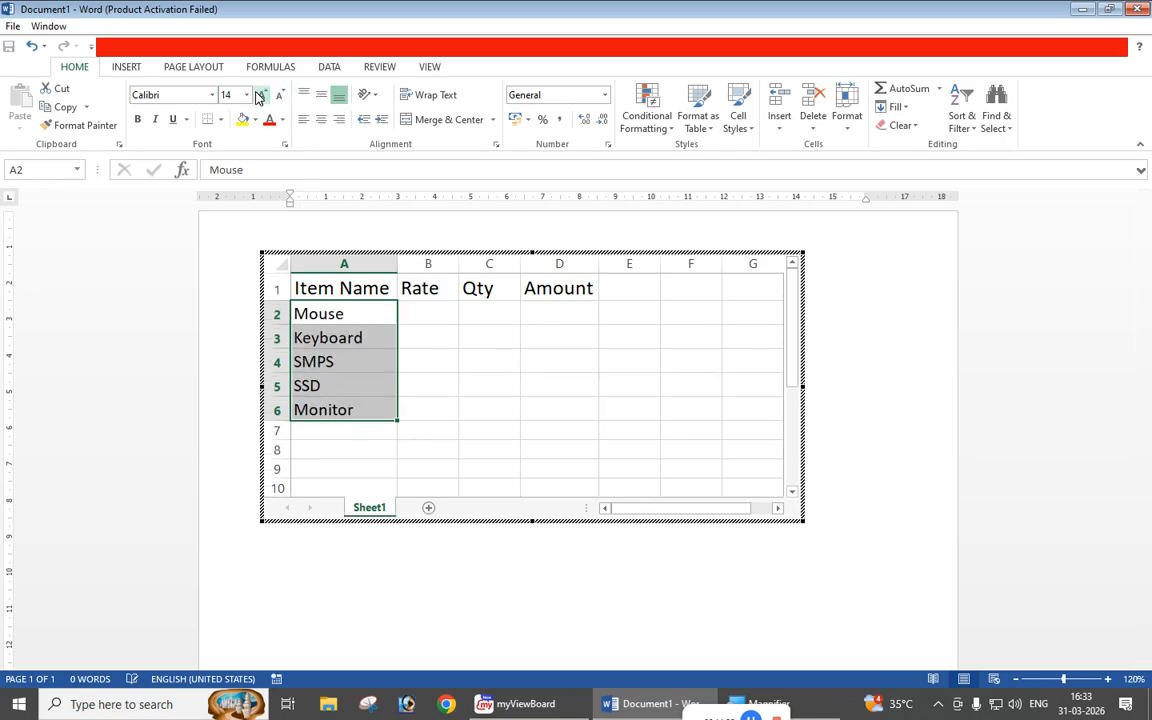
left_click(258, 94)
left_click(430, 396)
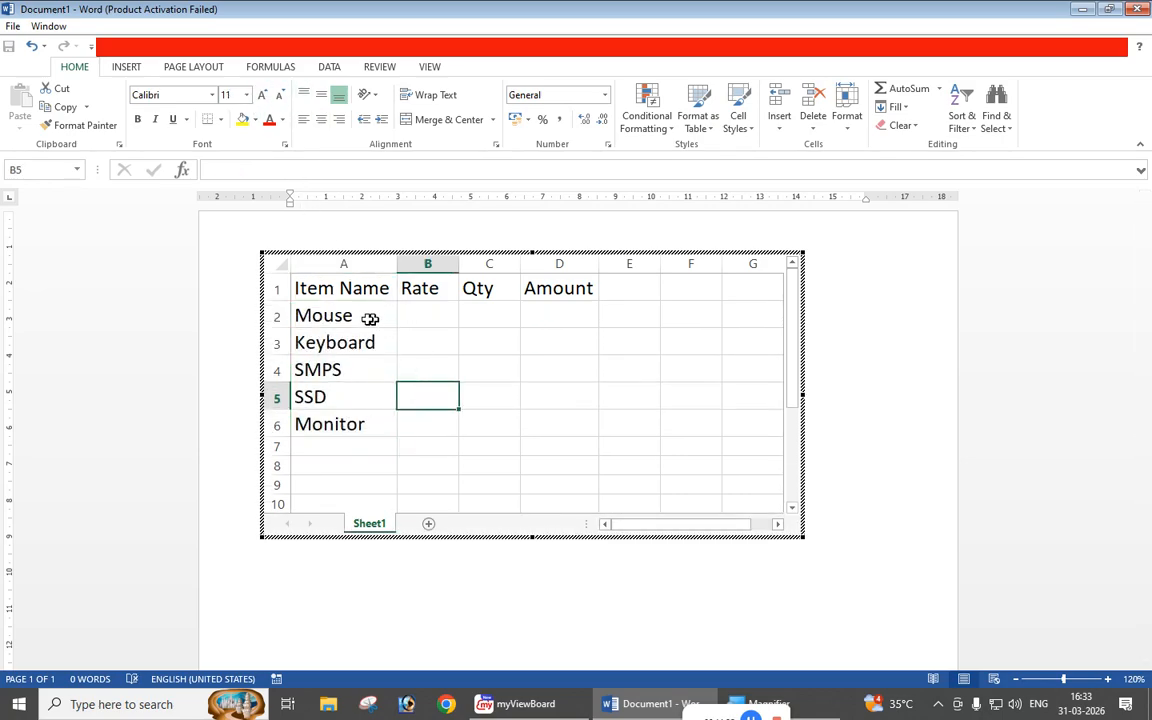
Fill the Rate column in B2:B6 with 180, 230, 650, 1500 and 3500.
left_click(408, 312)
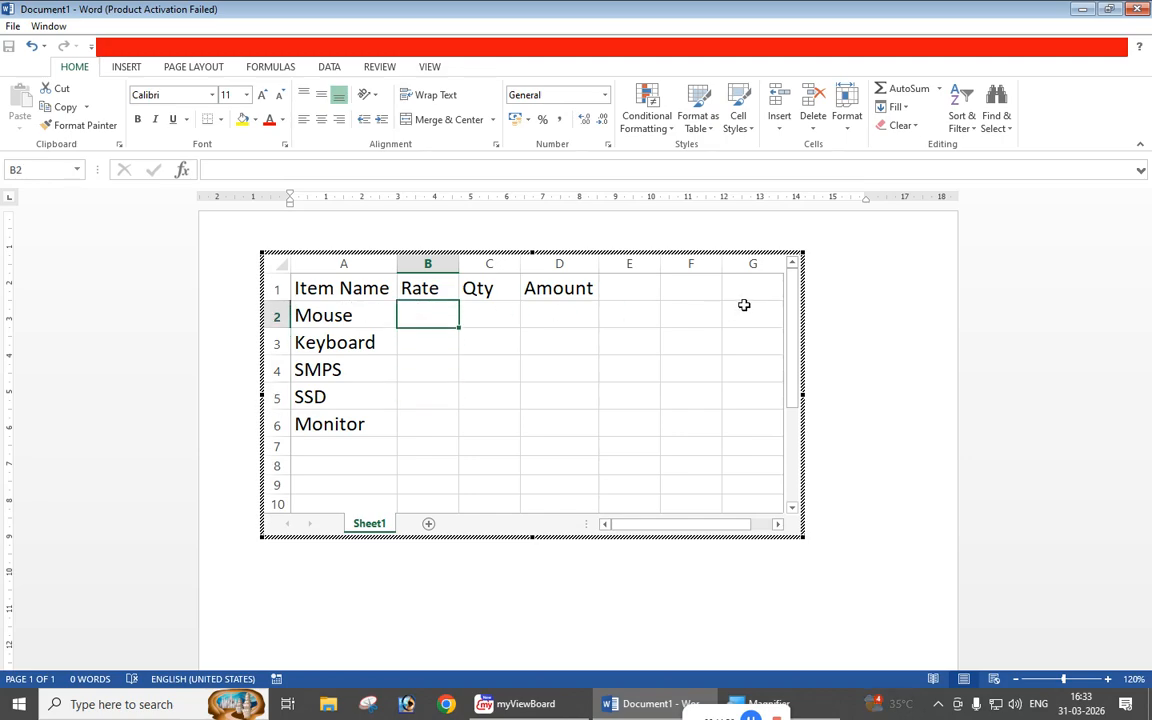
type("180")
key("Return")
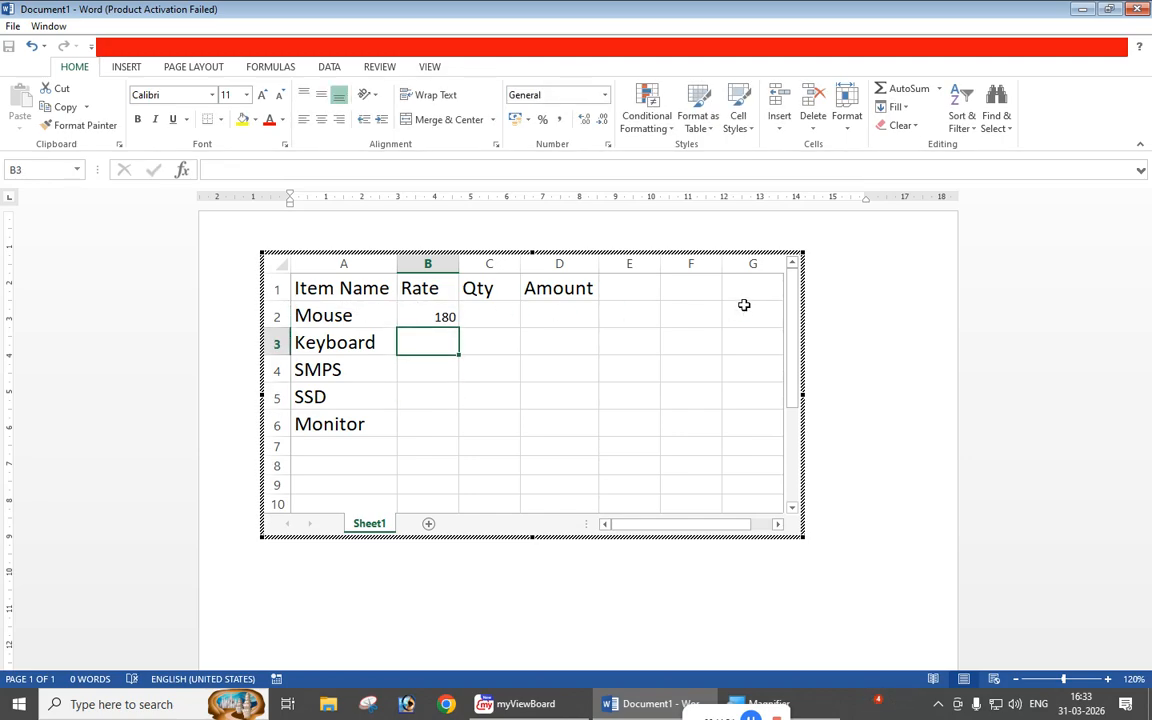
type("230")
key("Return")
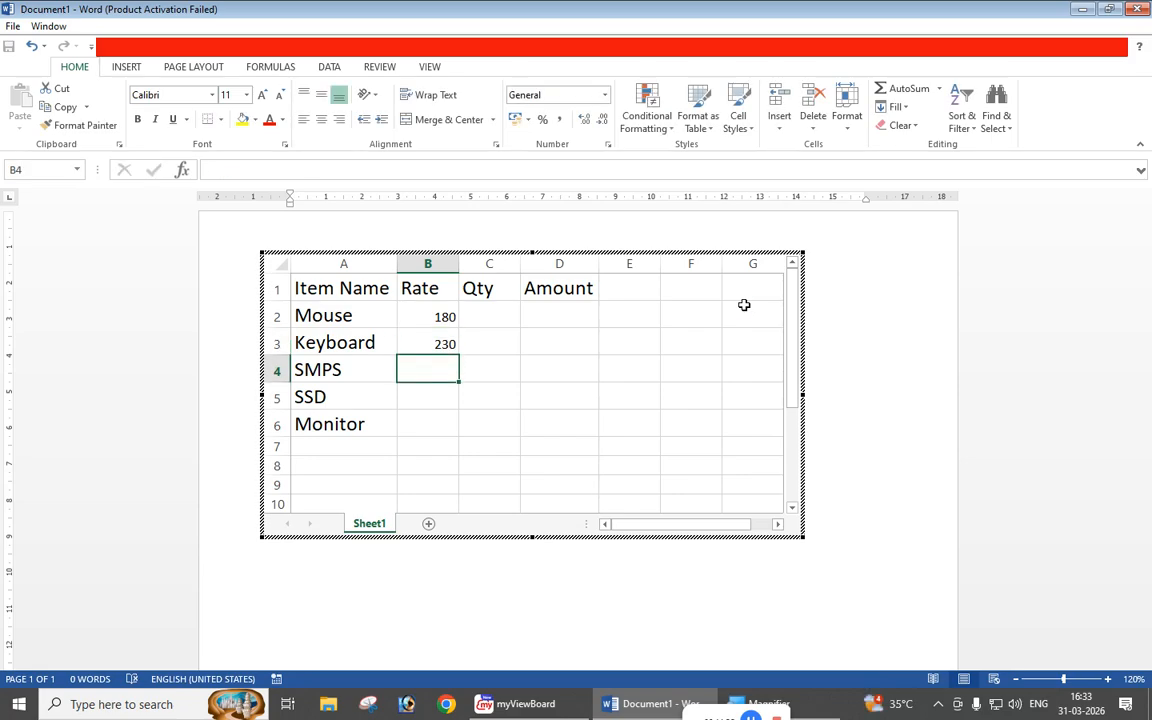
type("650")
key("Return")
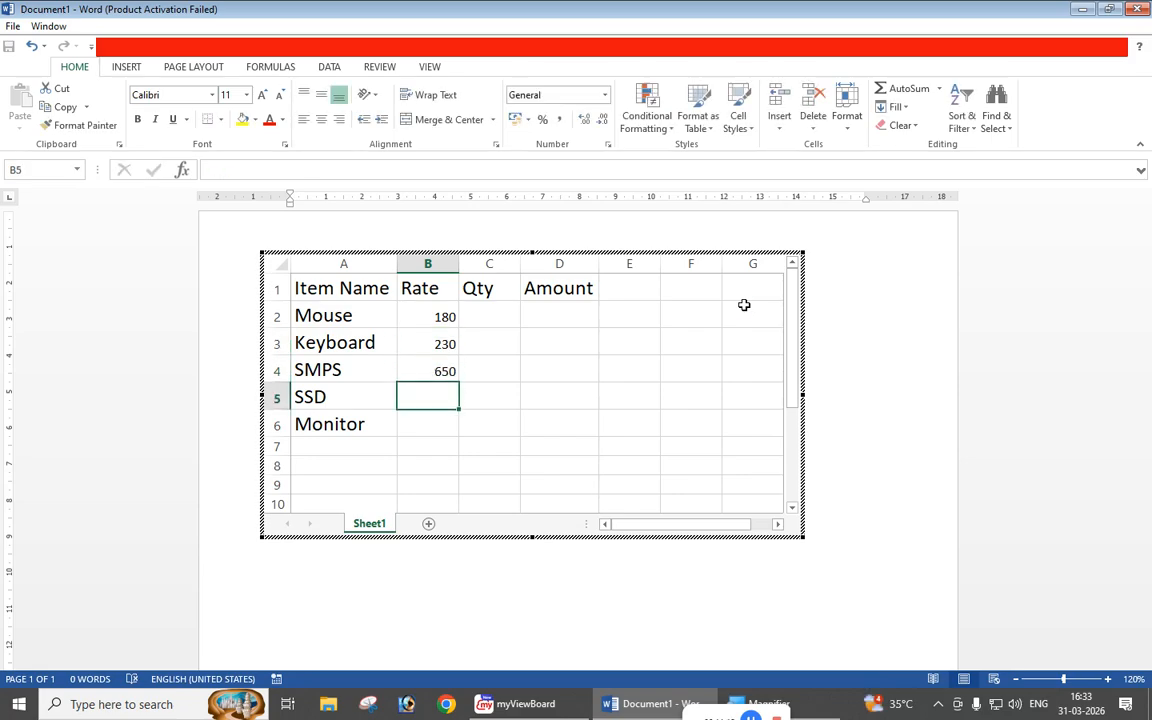
type("1500")
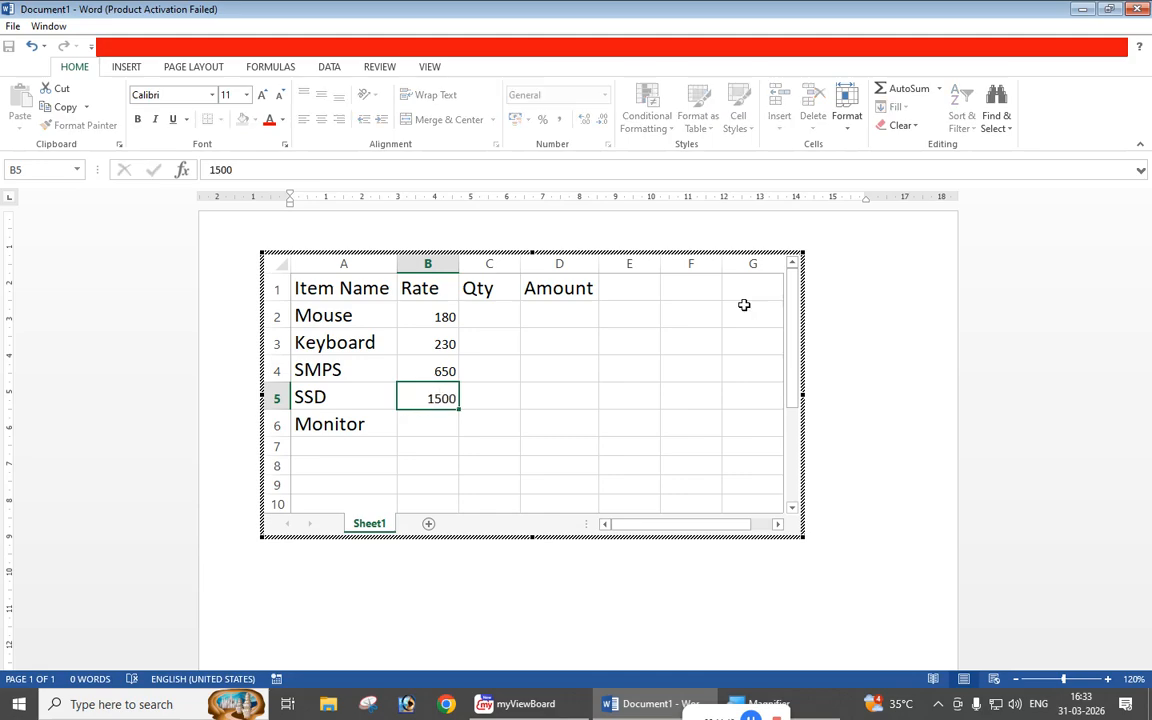
key("Return")
type("3500")
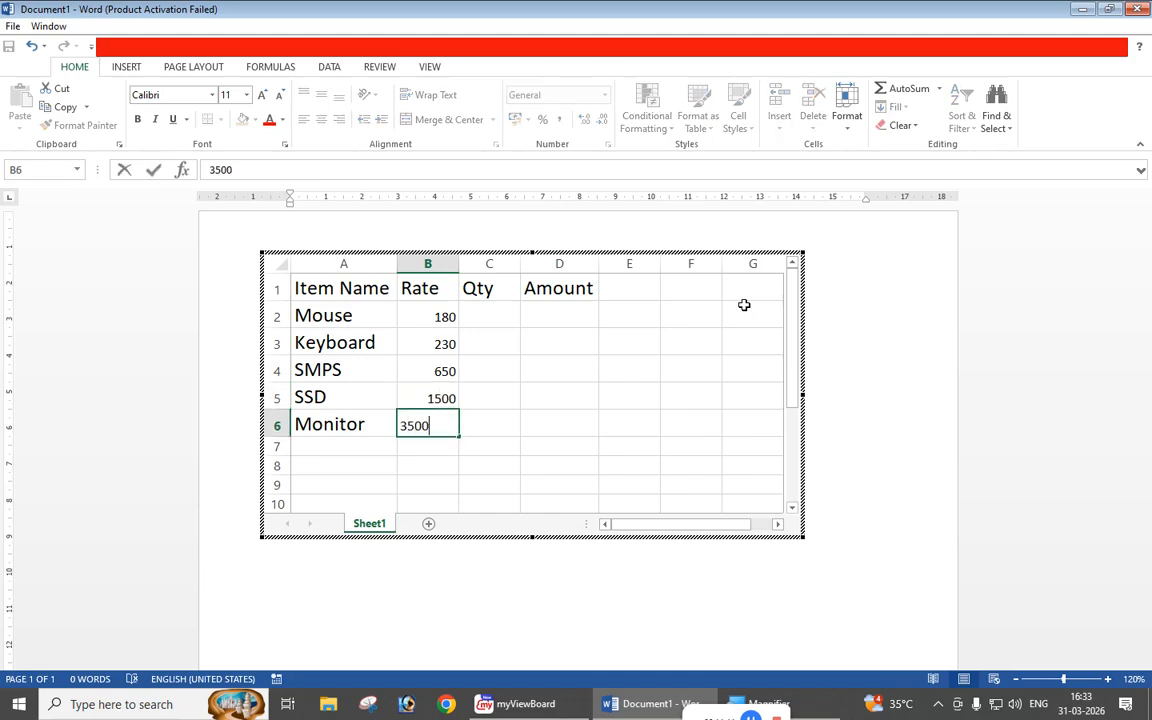
key("Return")
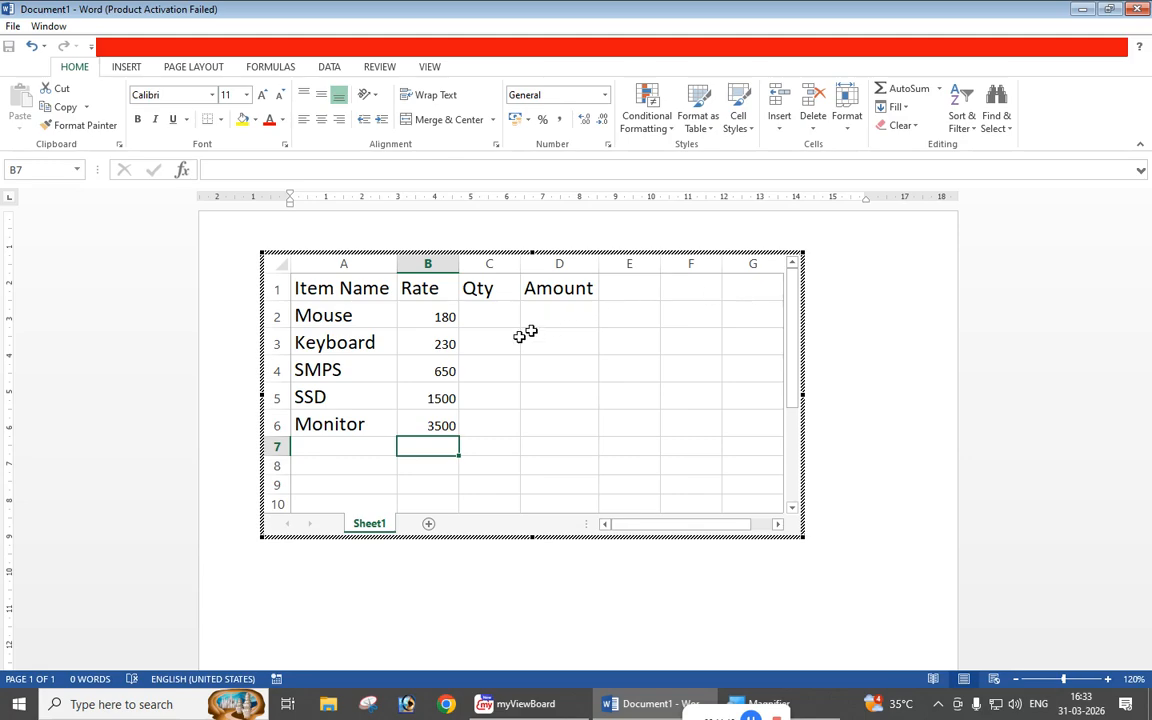
Fill the Qty column in C2:C6 with 10, 21, 6, 4 and 7.
left_click(489, 316)
type("10")
key("Return")
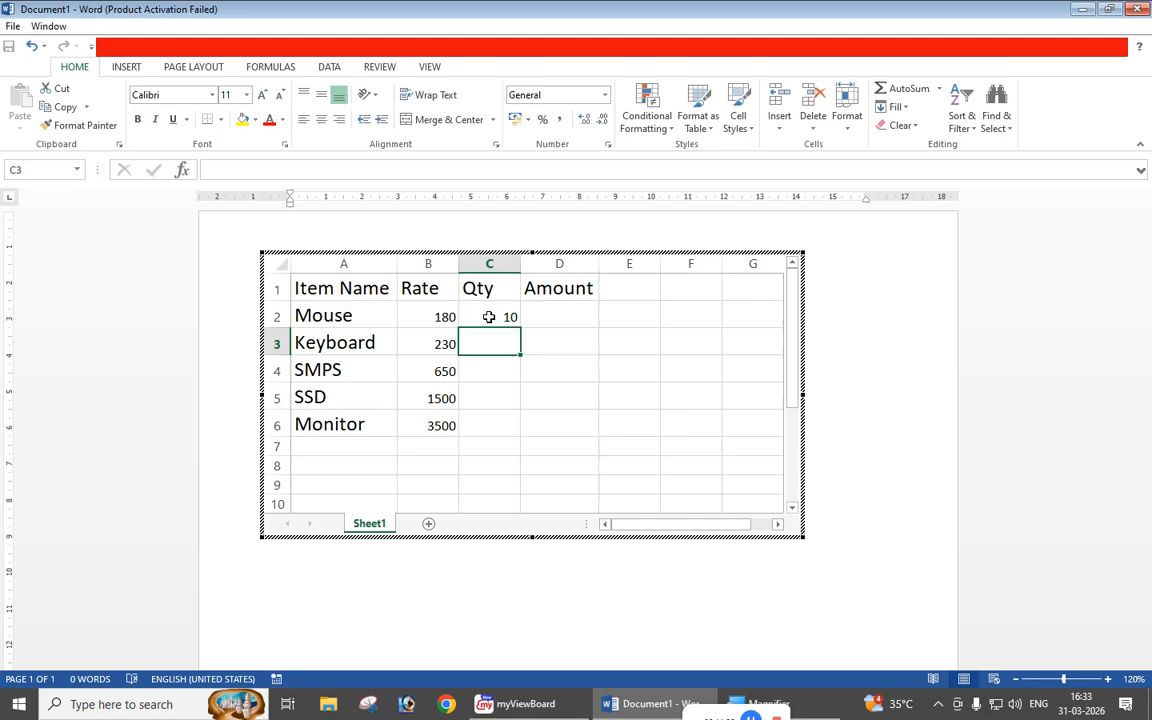
type("21")
key("Return")
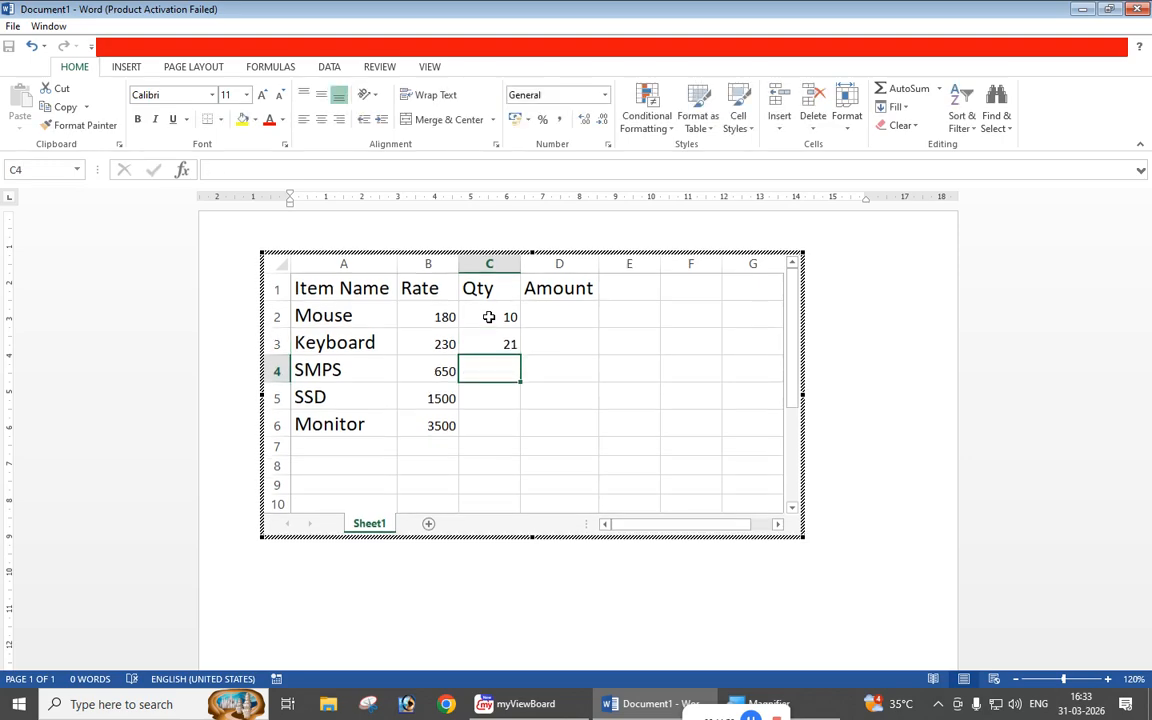
type("6")
key("Return")
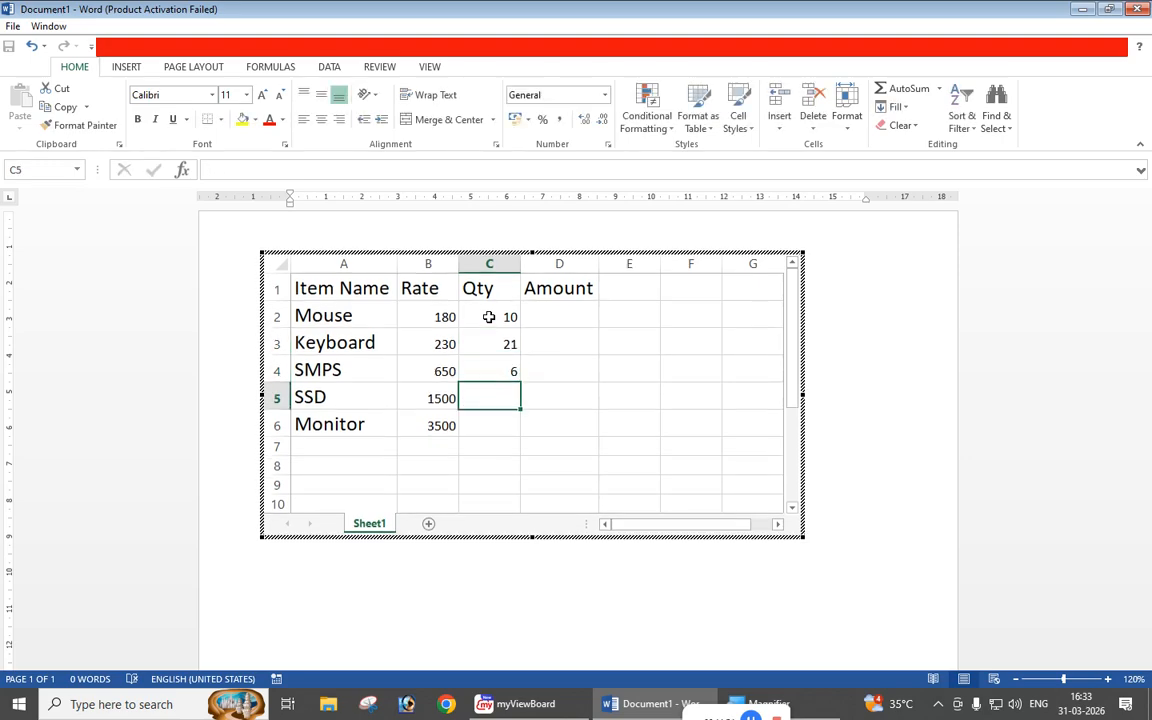
type("4")
key("Return")
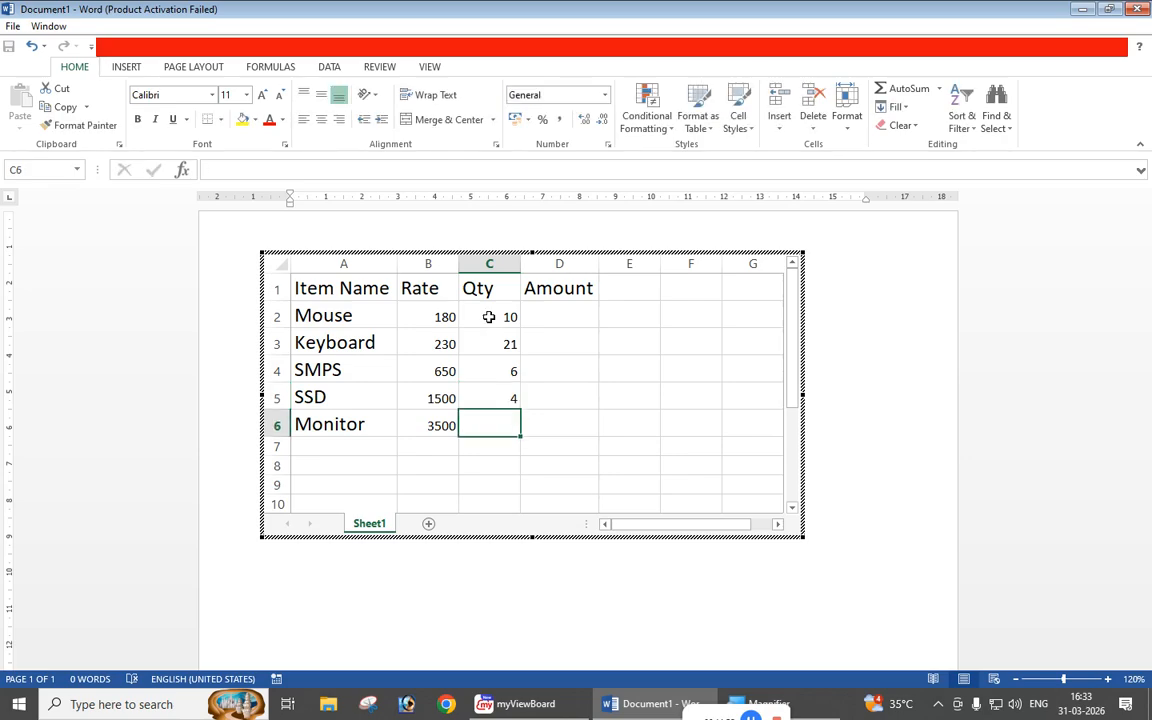
type("7")
key("Return")
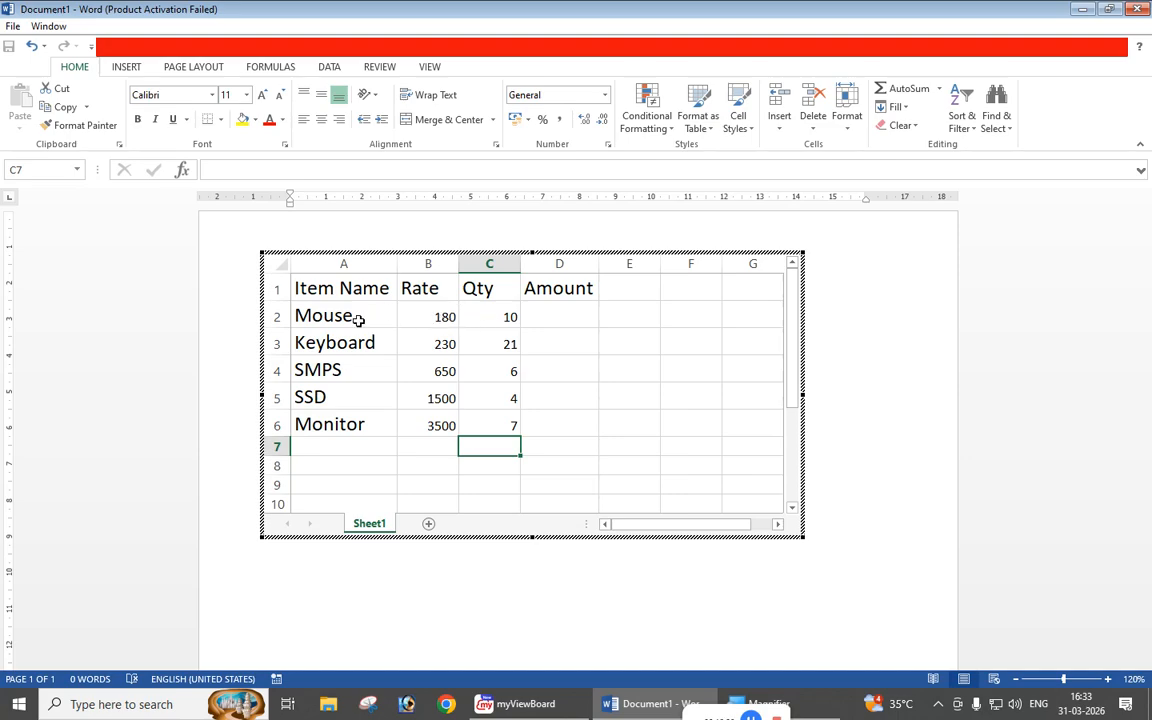
Enlarge the font of the Rate, Qty and Amount cells in B2:D6 to size 18.
left_click(328, 315)
left_click_drag(445, 317, 558, 427)
left_click(262, 96)
left_click(262, 96)
left_click(262, 96)
left_click(262, 96)
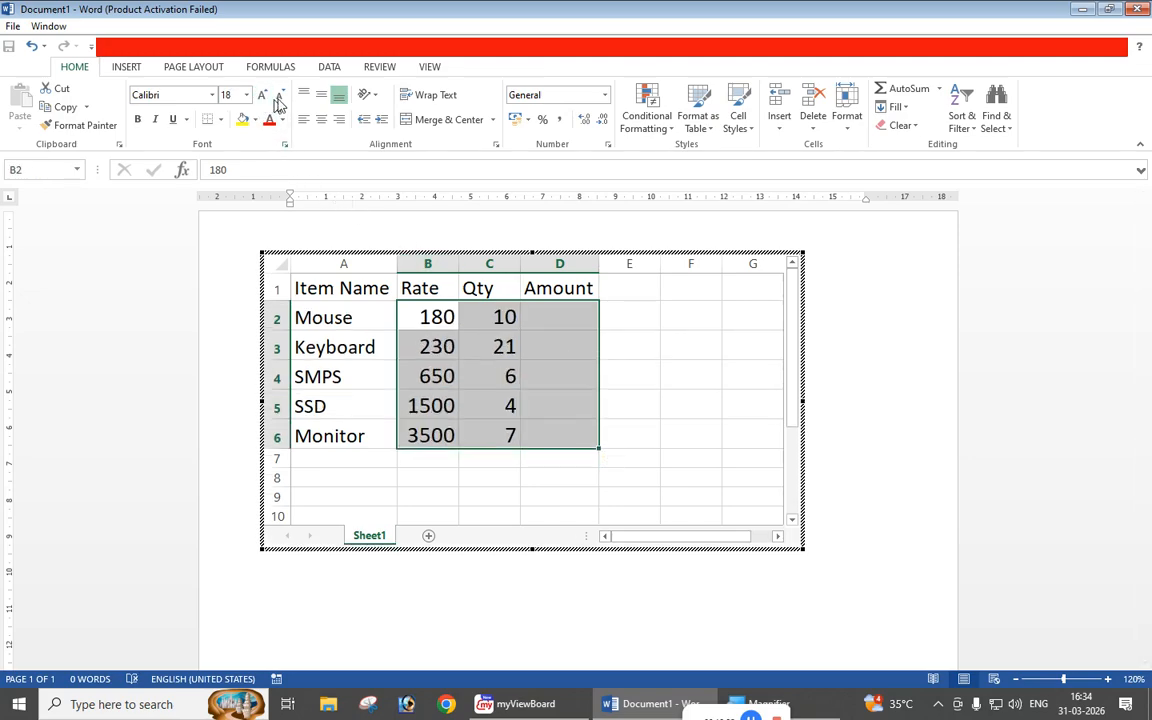
Reduce the font of the Rate, Qty and Amount cells in B2:D6 to size 16.
left_click(280, 96)
left_click(507, 424)
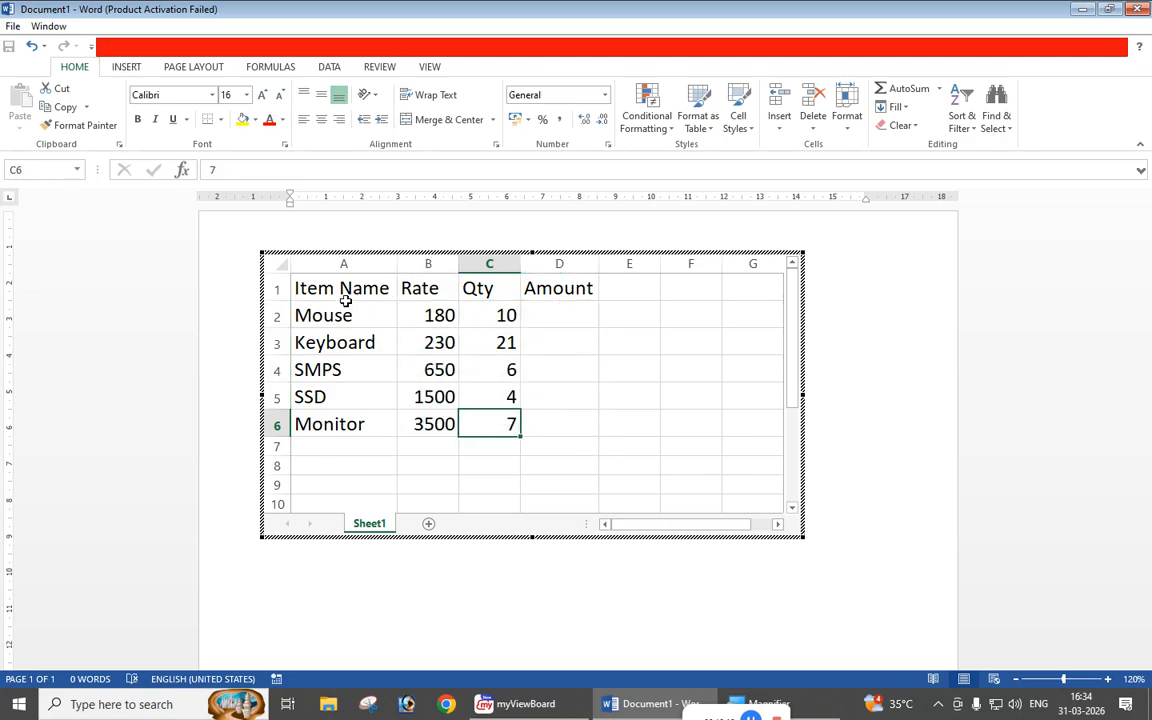
Calculate the Mouse amount in D2 with =B2*C2 and fill the formula down to D6.
left_click(551, 307)
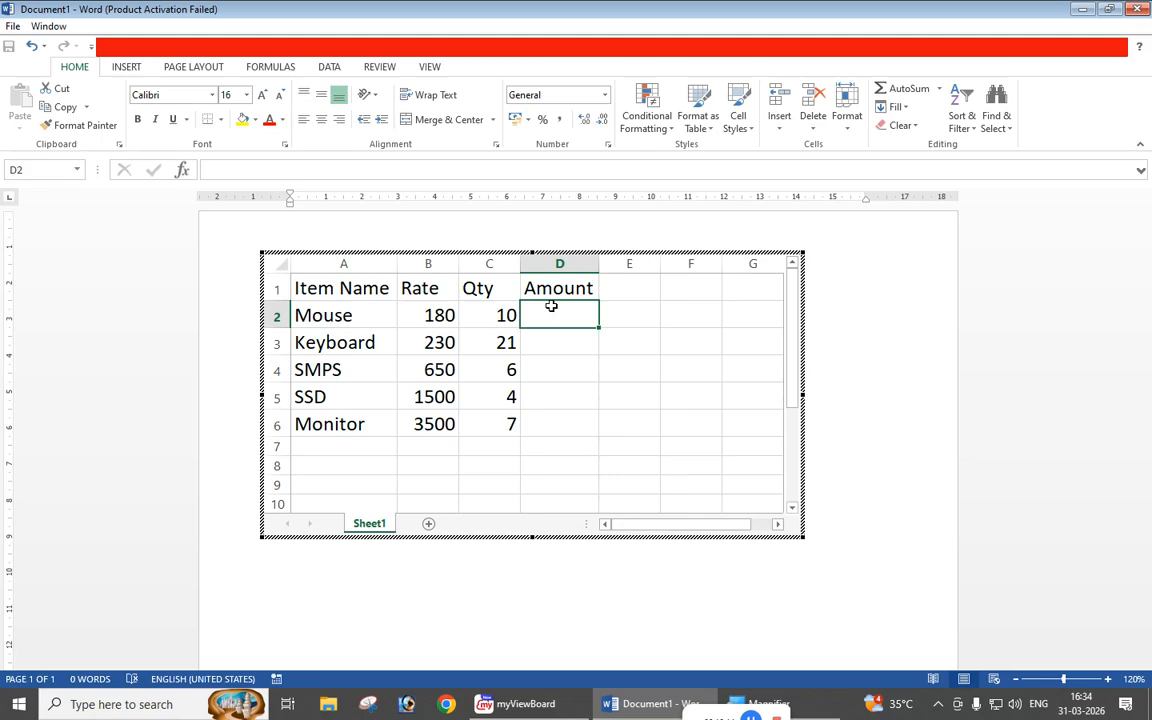
type("=")
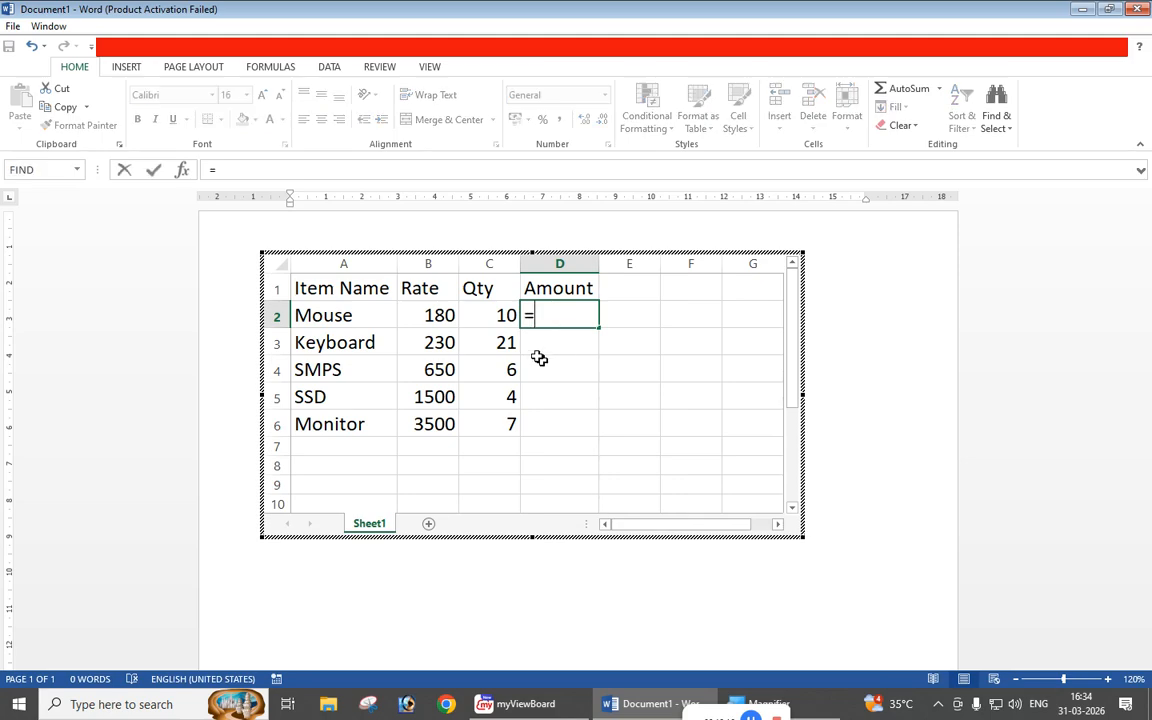
left_click(437, 317)
type("*")
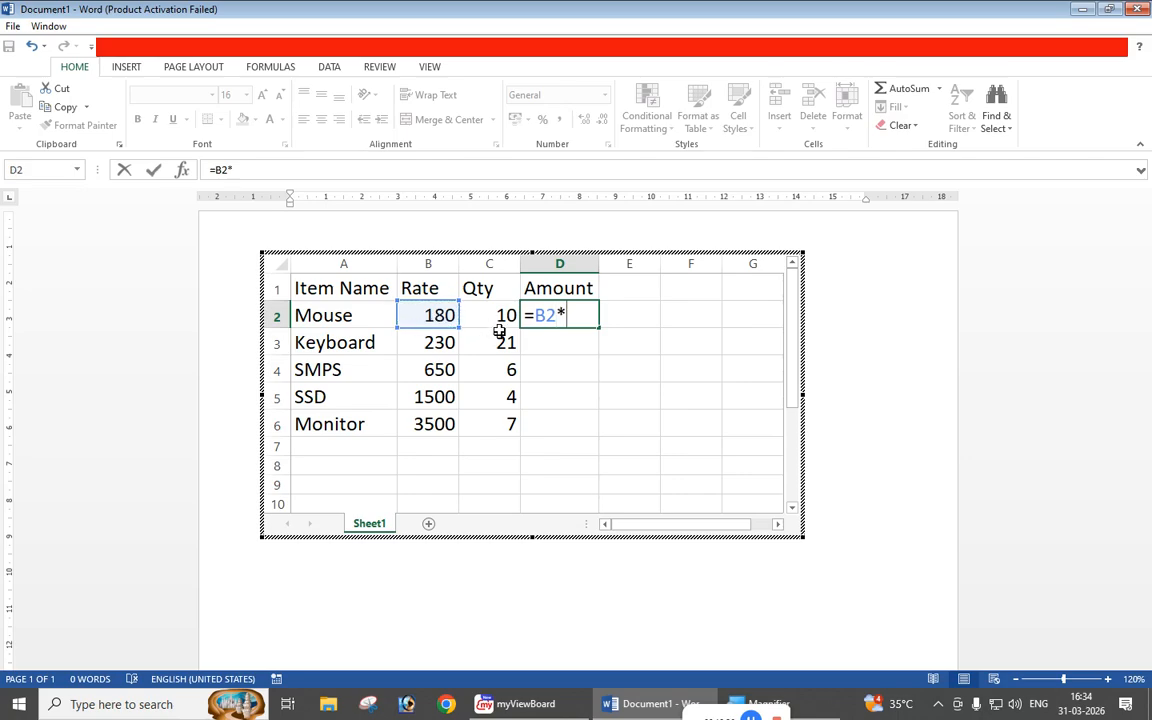
left_click(499, 317)
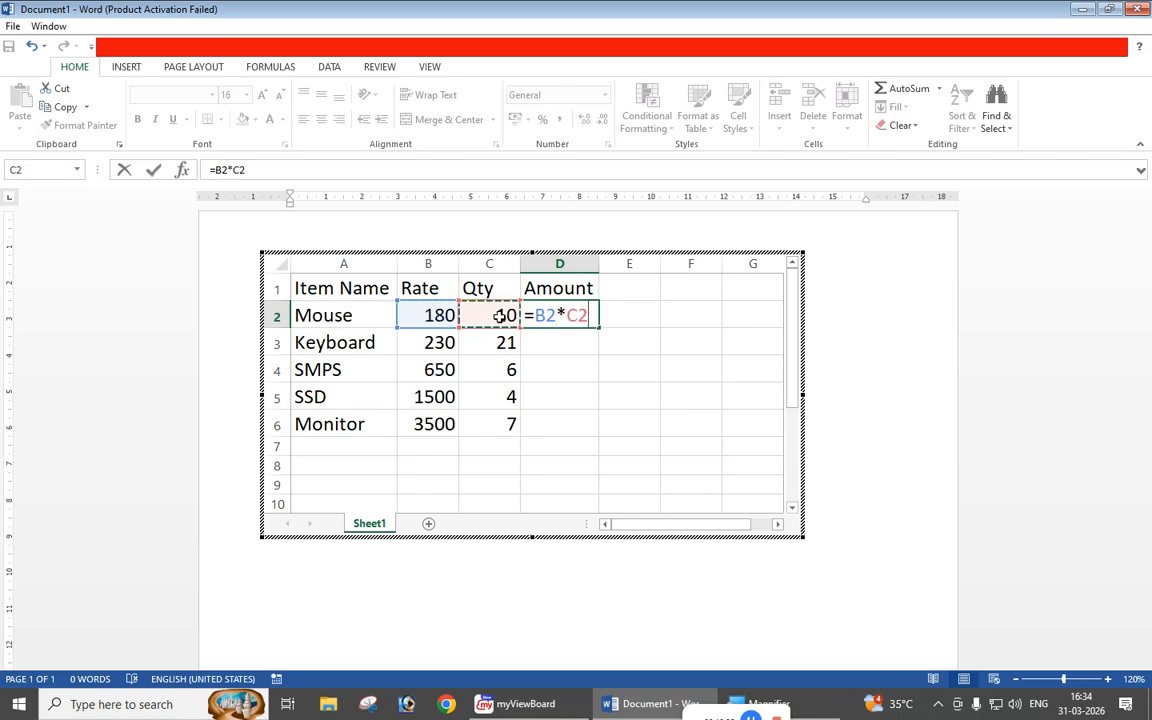
key("Return")
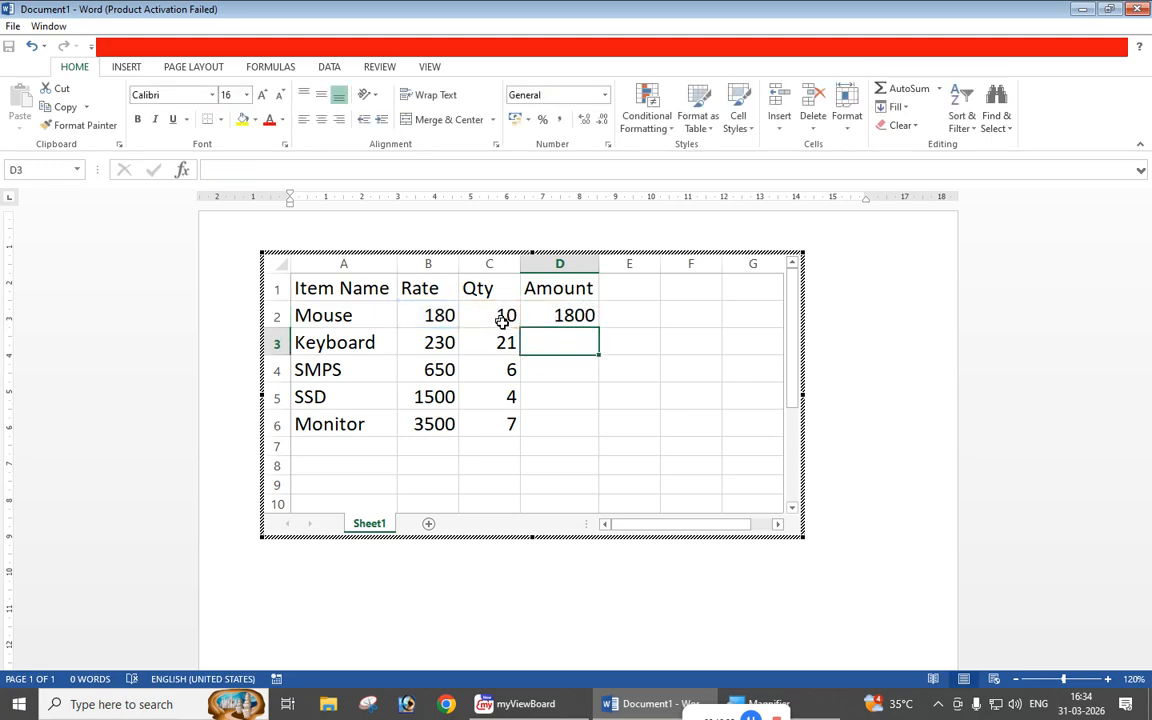
left_click(590, 316)
left_click_drag(601, 329, 591, 428)
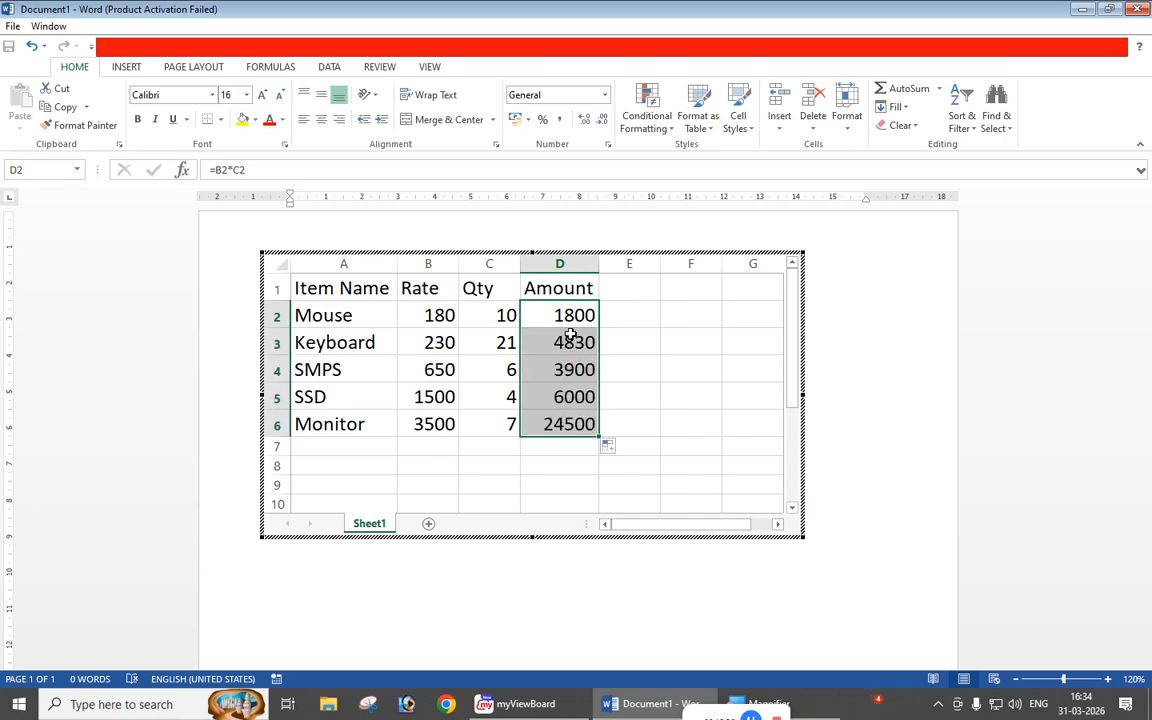
Enter the label Total Amount in cell B7, below the Rate column.
left_click(545, 446)
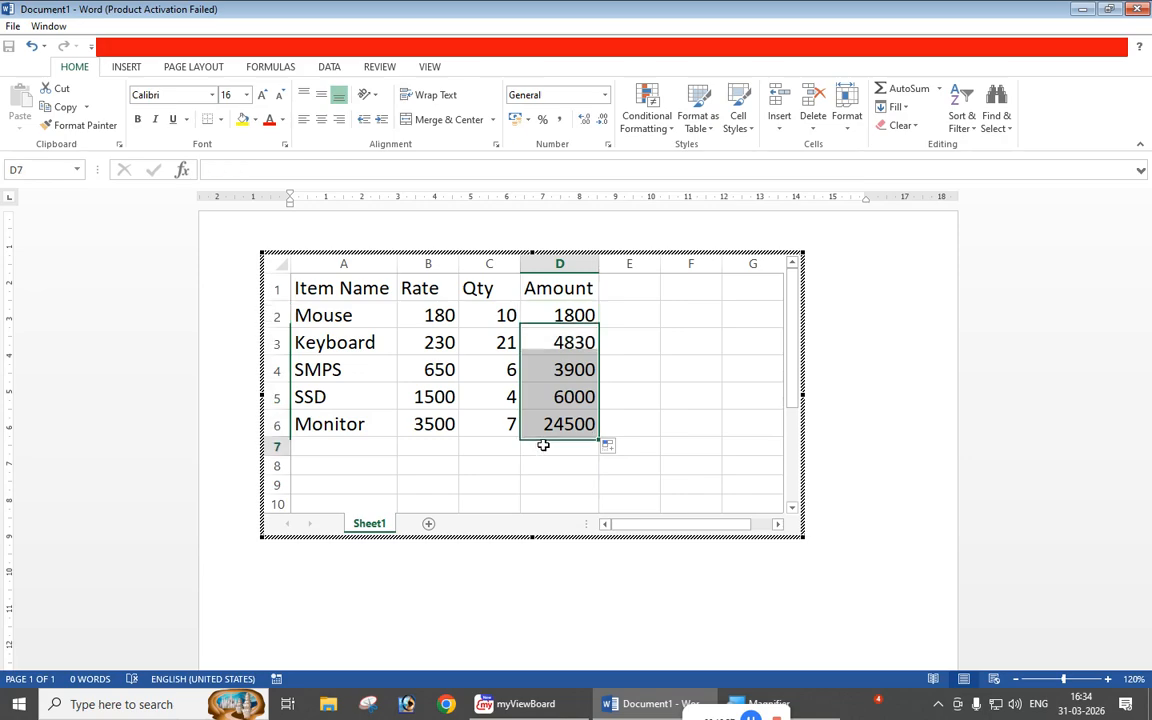
left_click(432, 446)
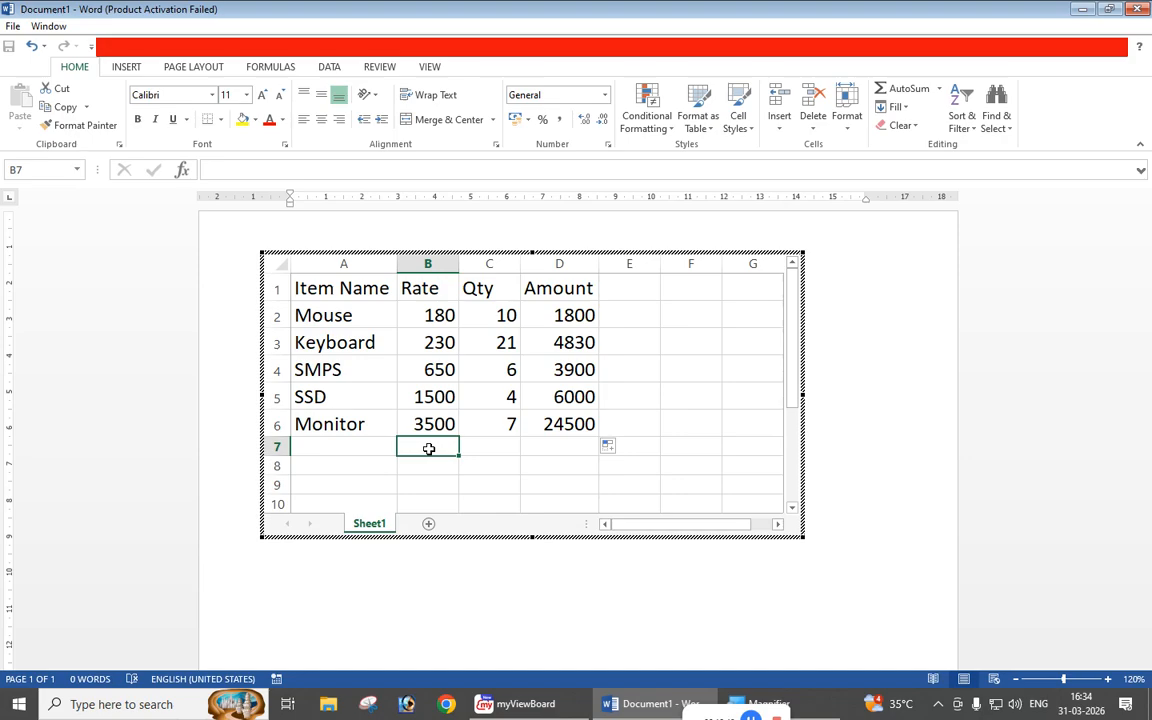
type("Total Amount")
key("Return")
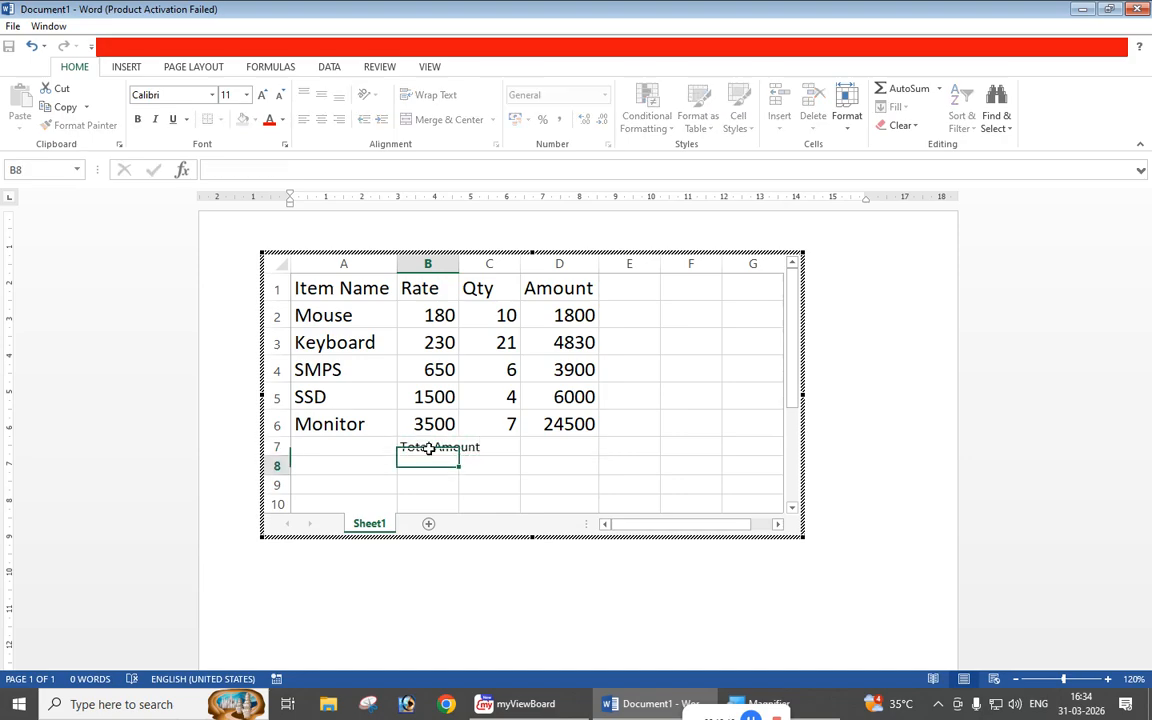
Total the amounts in D2:D6 with AutoSum, placing the sum in D7.
left_click(567, 446)
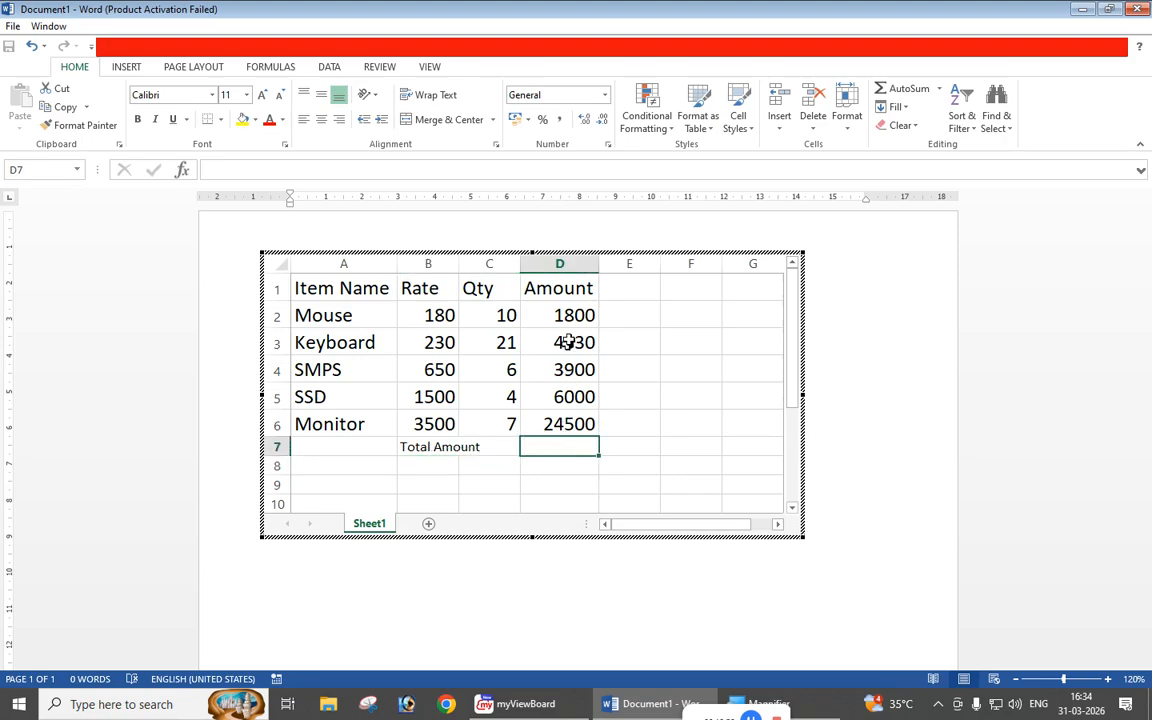
left_click_drag(571, 313, 564, 443)
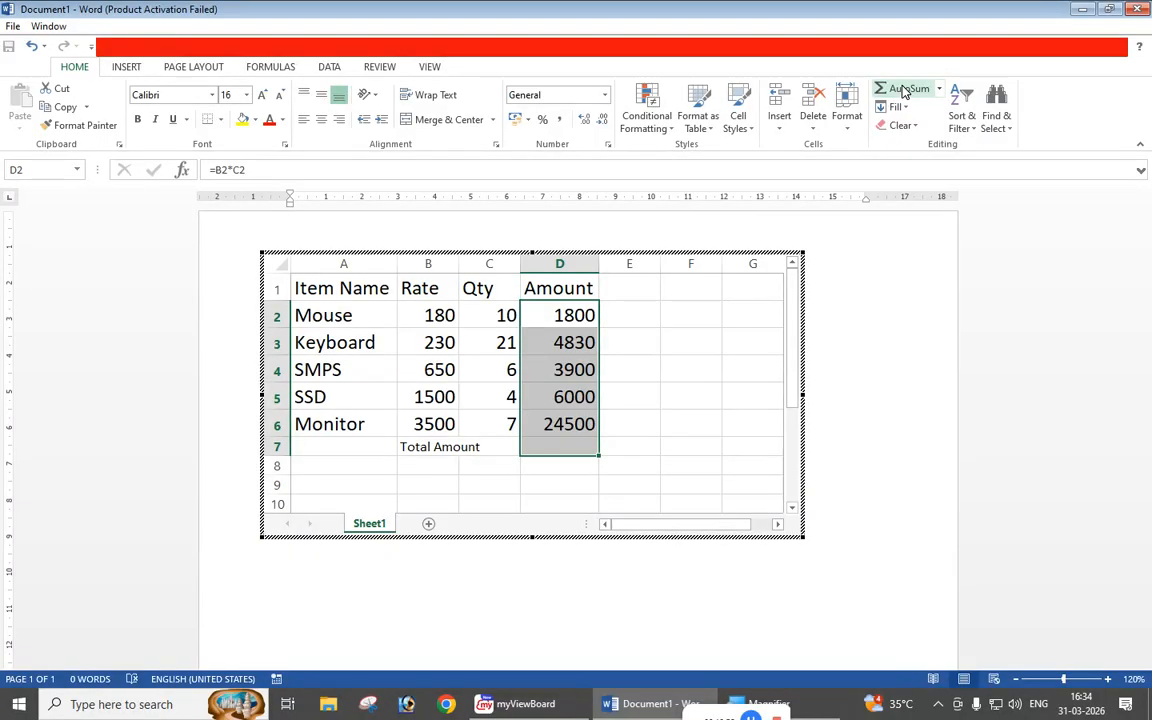
left_click(903, 90)
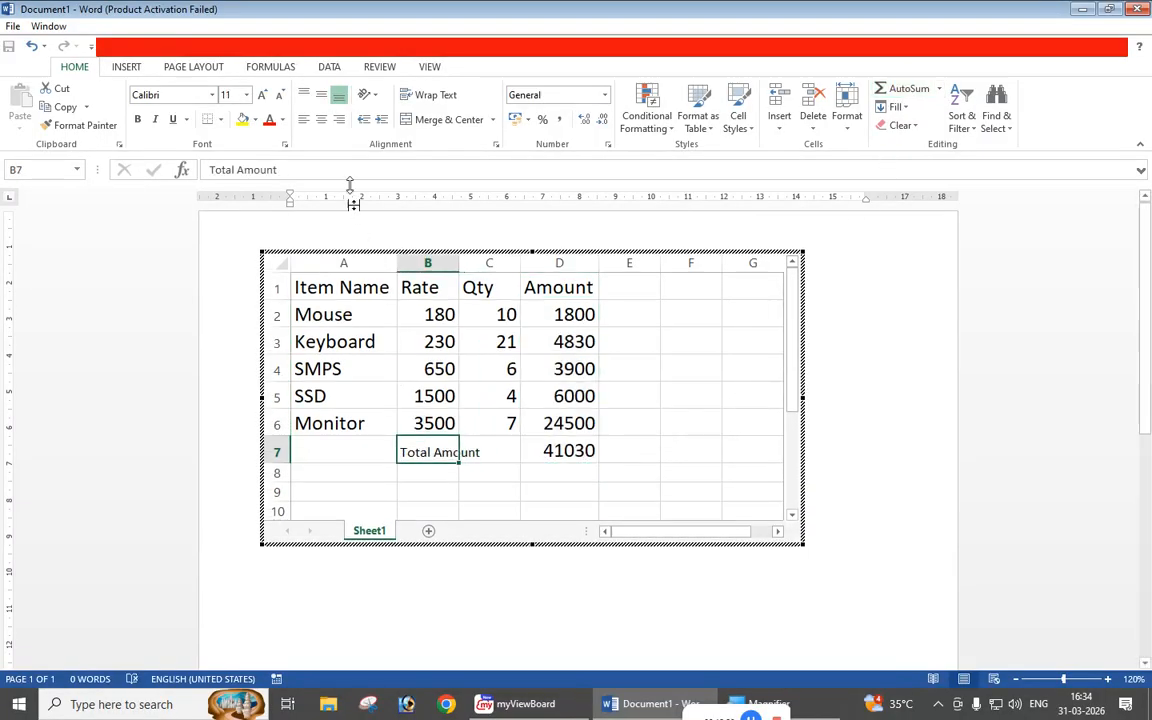
Enlarge the Total Amount label to font size 18 and merge and center it across A7:C7.
left_click(262, 94)
left_click(262, 94)
left_click(262, 94)
left_click(262, 94)
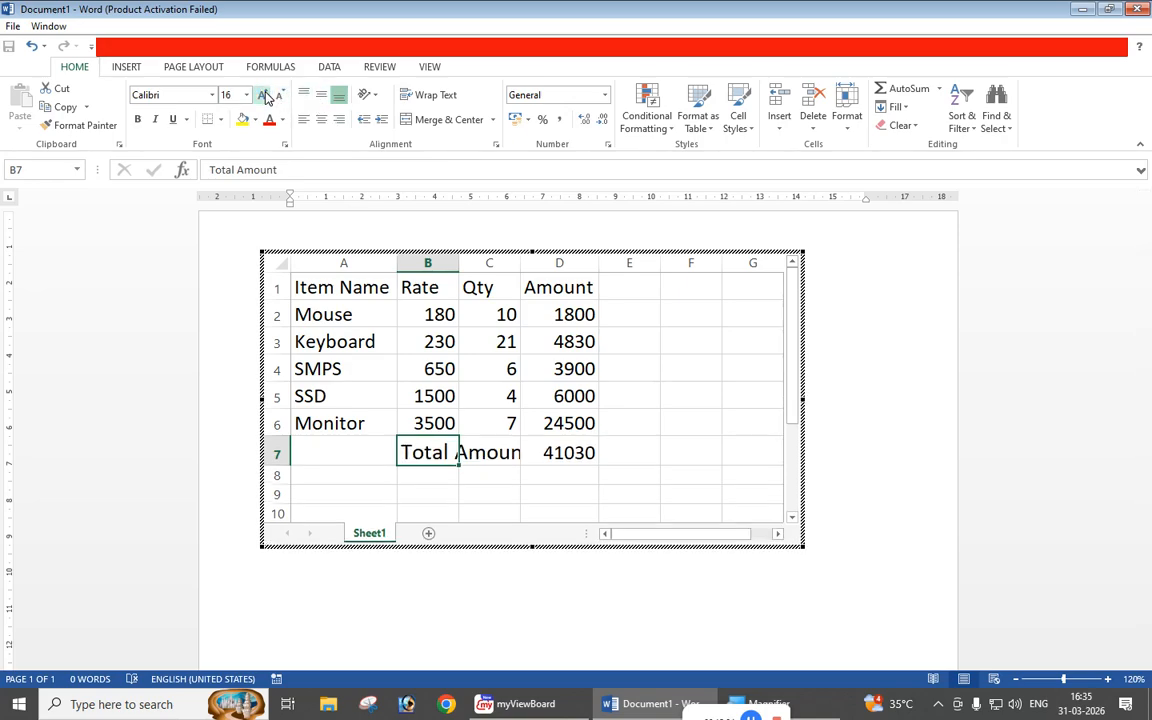
left_click_drag(346, 453, 493, 443)
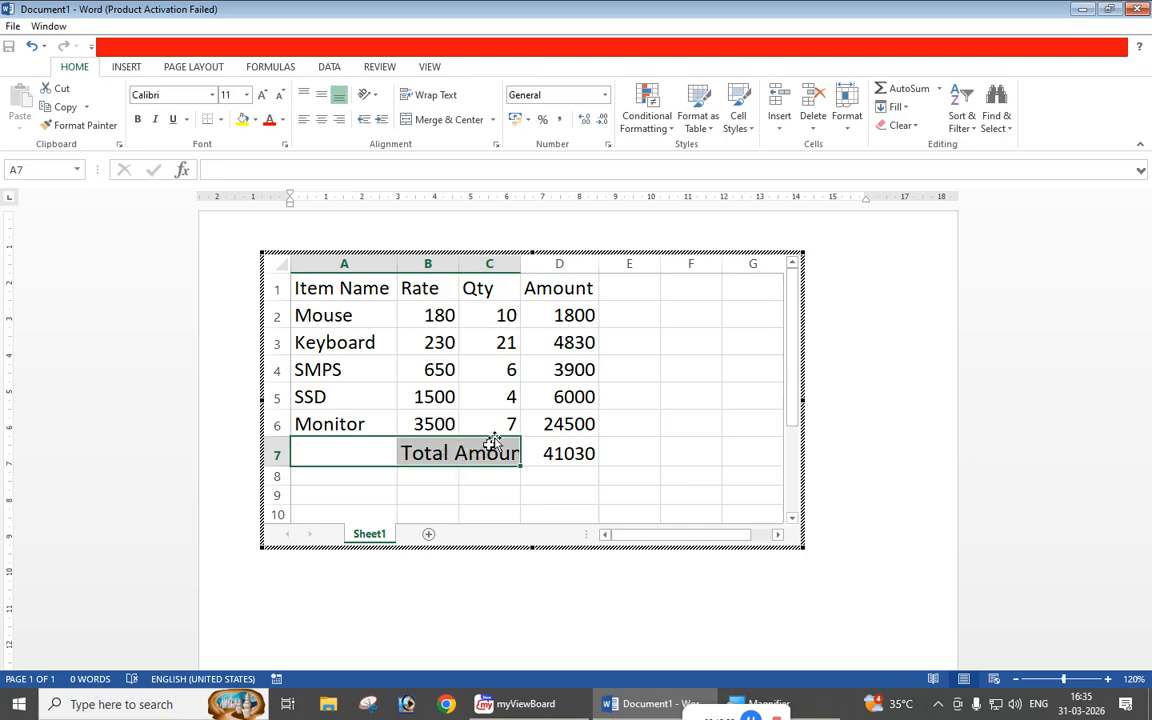
left_click(444, 121)
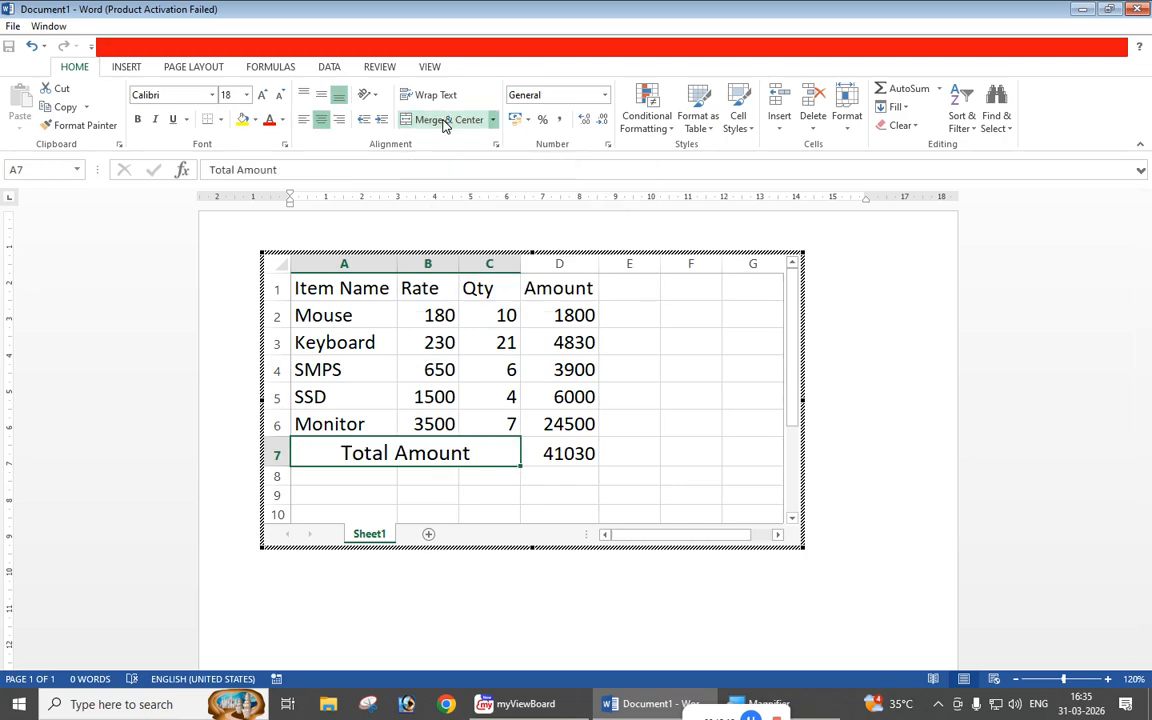
left_click(588, 442)
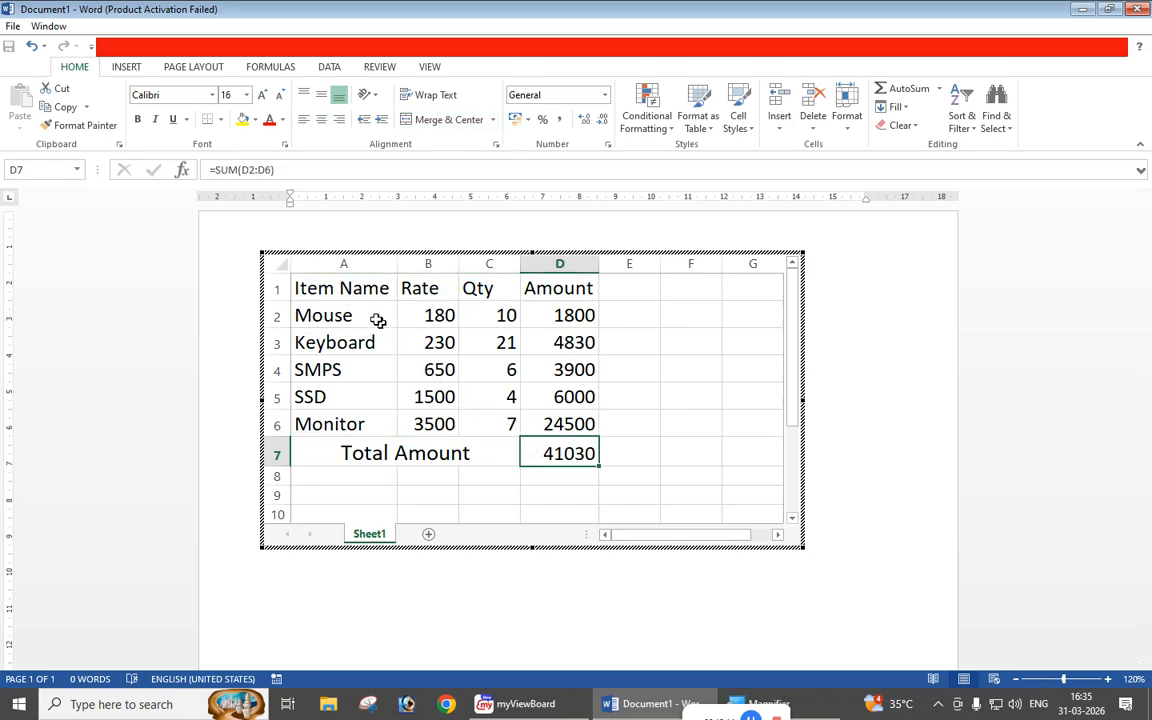
Apply All Borders to the whole item table, A1:D7.
left_click_drag(350, 288, 566, 444)
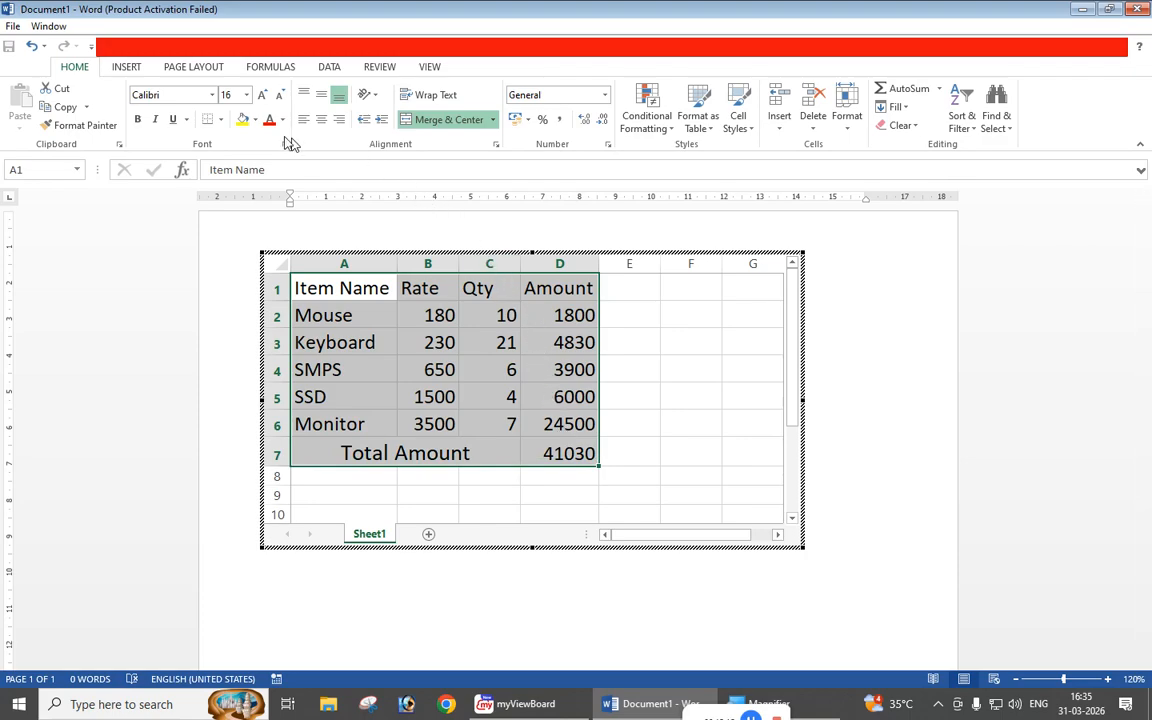
left_click(220, 119)
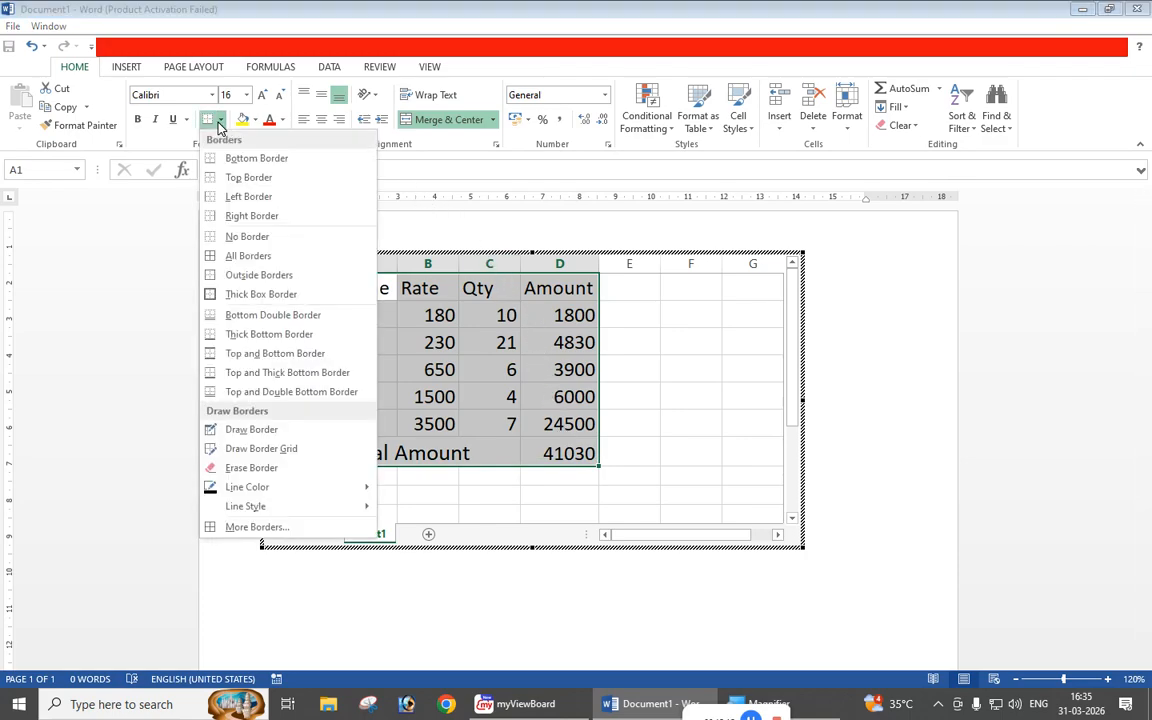
left_click(240, 255)
left_click(483, 452)
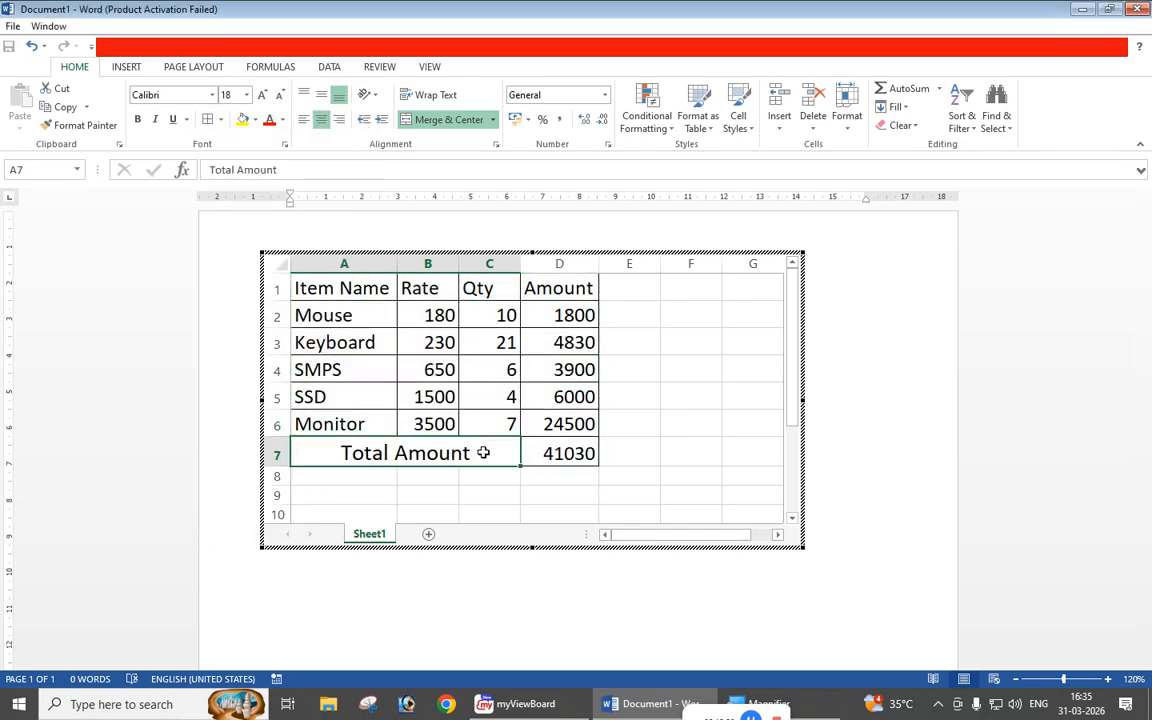
Fill the heading row A1:D1 with light green and make its text bold.
left_click_drag(323, 287, 540, 288)
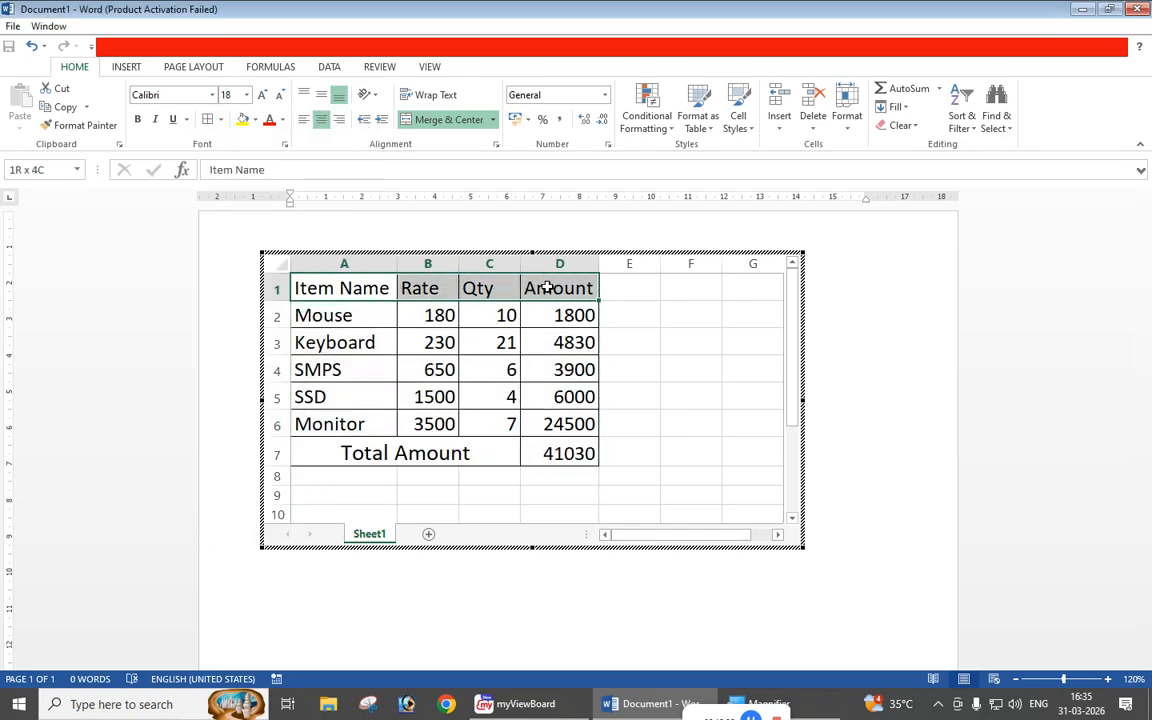
left_click(255, 120)
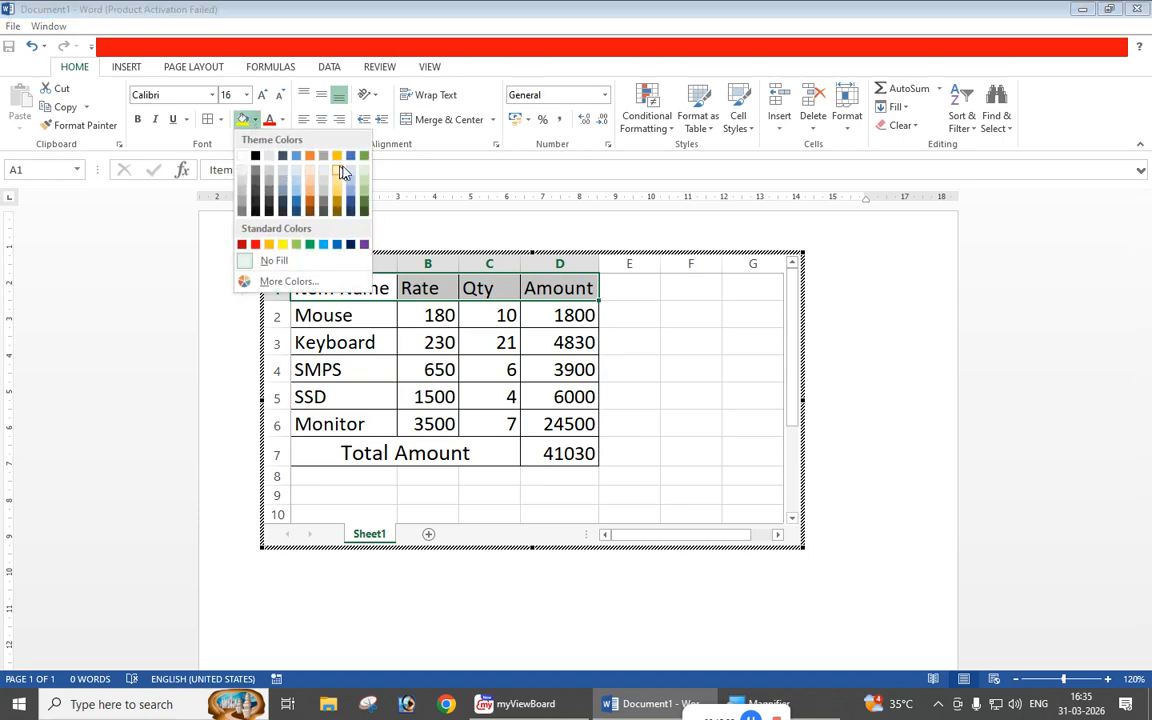
left_click(365, 199)
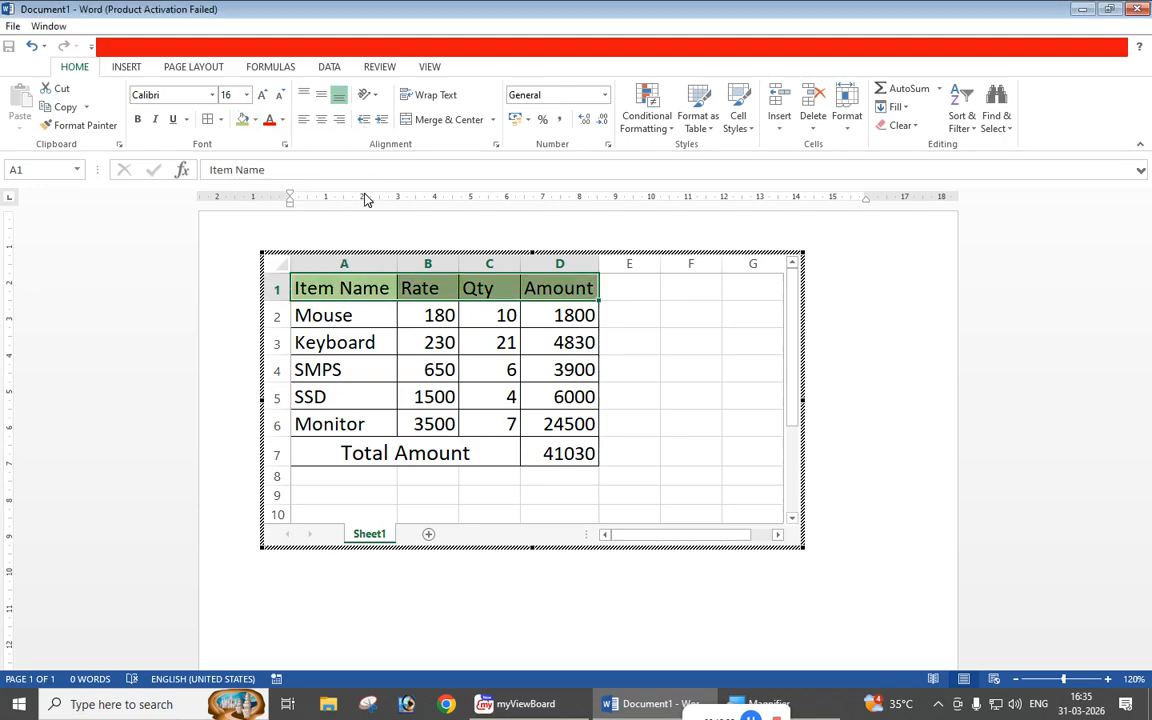
left_click(137, 119)
left_click(488, 373)
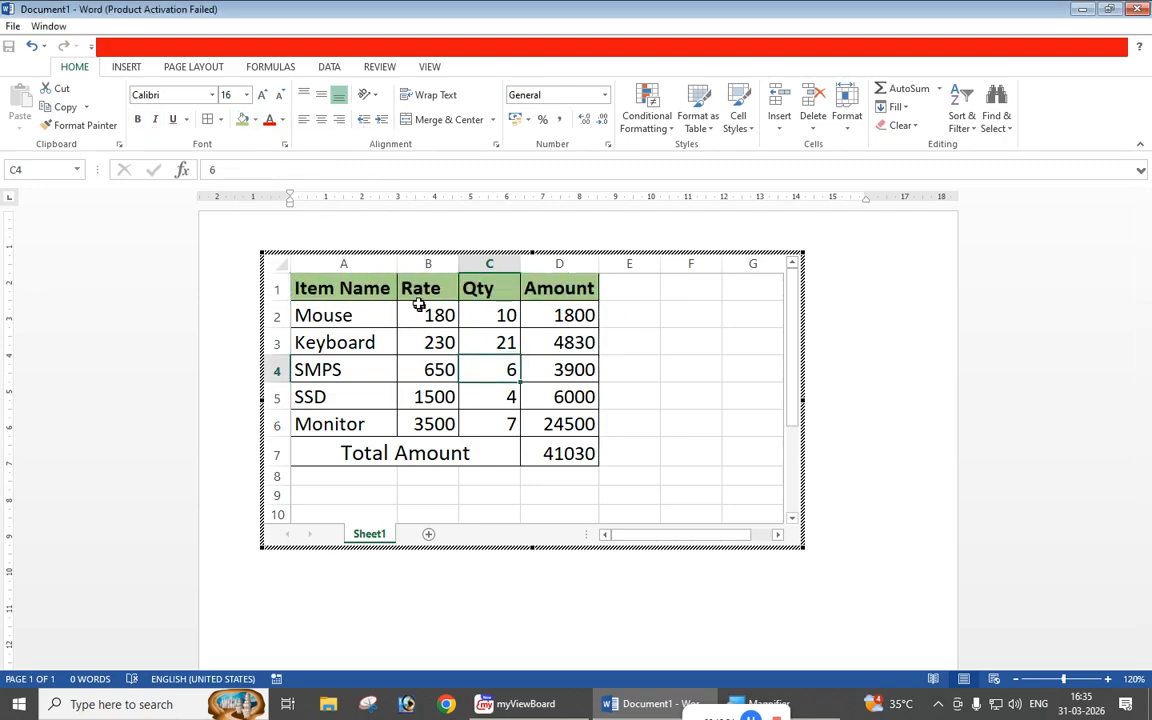
Center the Rate and Qty headings in B1:C1 horizontally.
left_click_drag(410, 289, 471, 285)
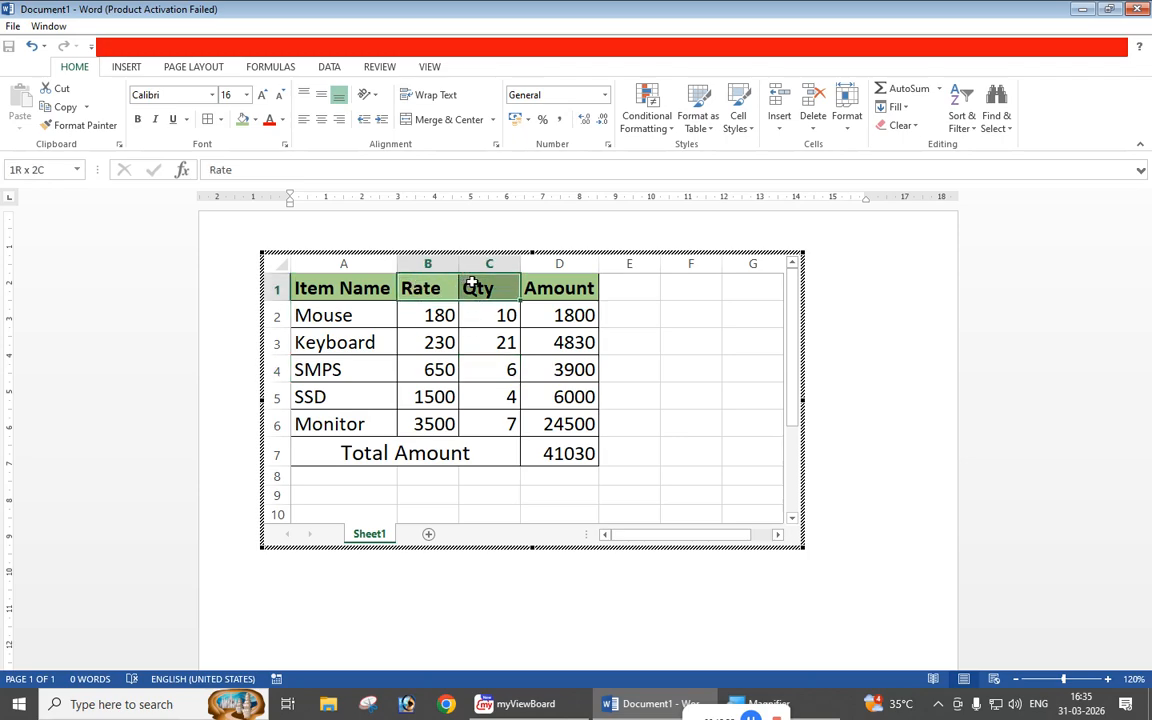
left_click(321, 119)
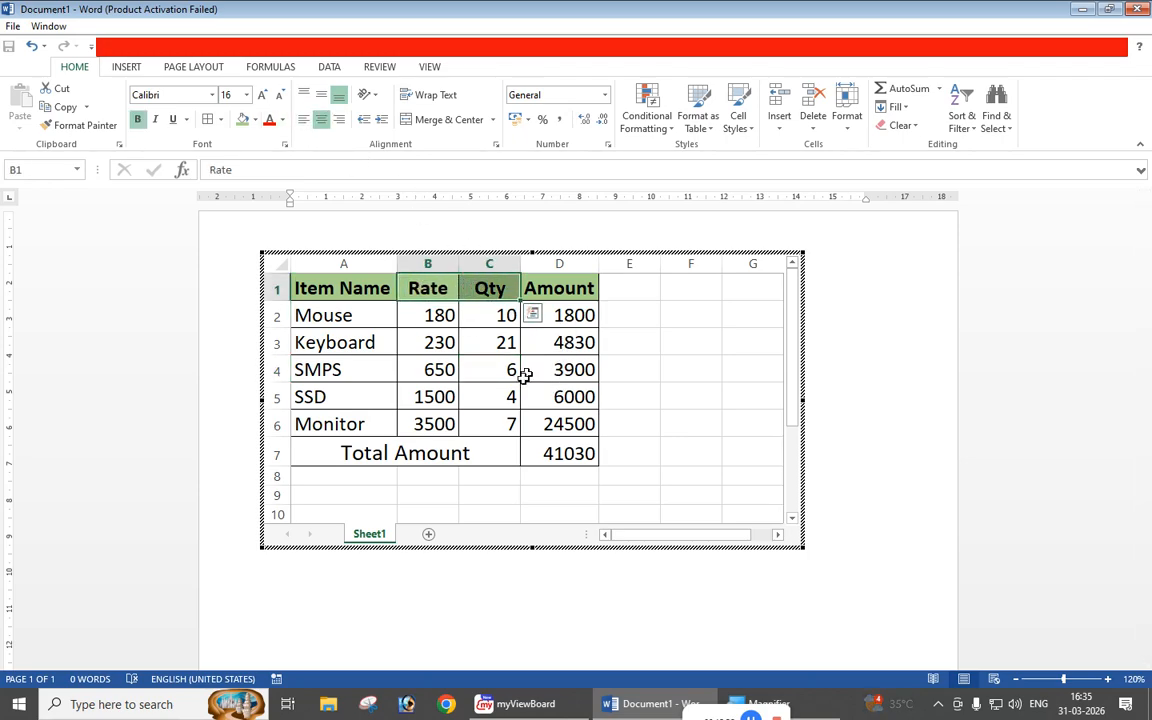
left_click(565, 371)
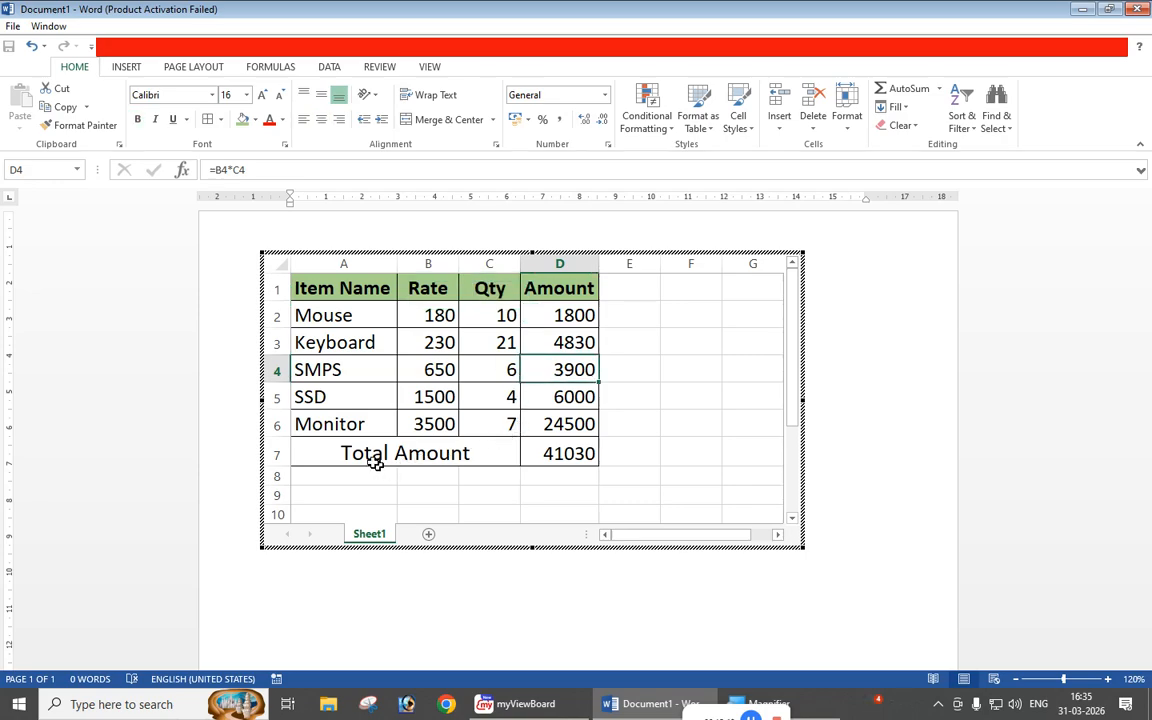
Make the Total Amount row A7:D7 bold and fill it with light blue.
left_click_drag(342, 455, 560, 455)
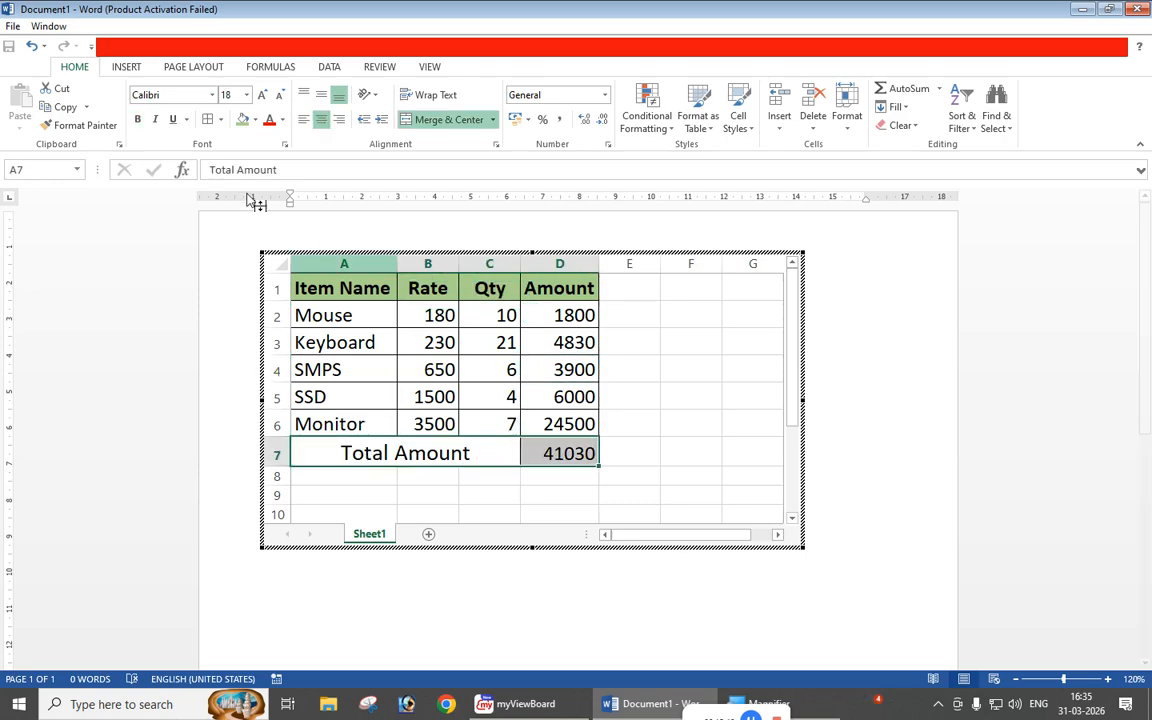
left_click(140, 120)
left_click(640, 467)
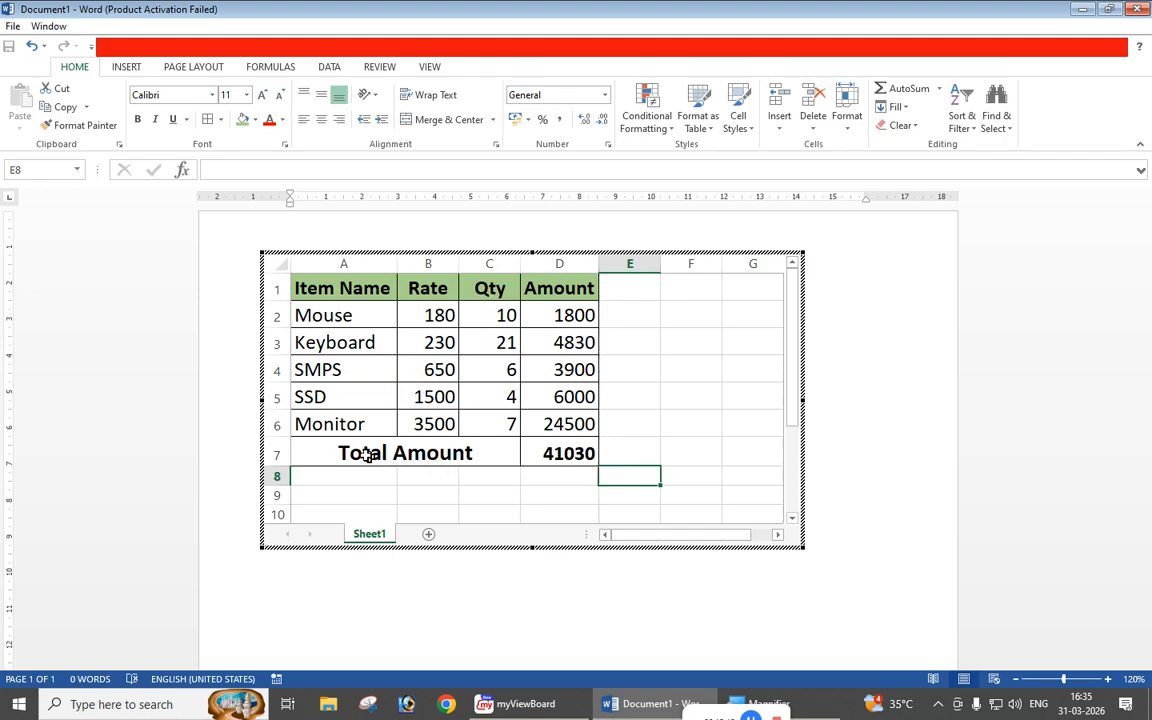
left_click_drag(353, 453, 555, 452)
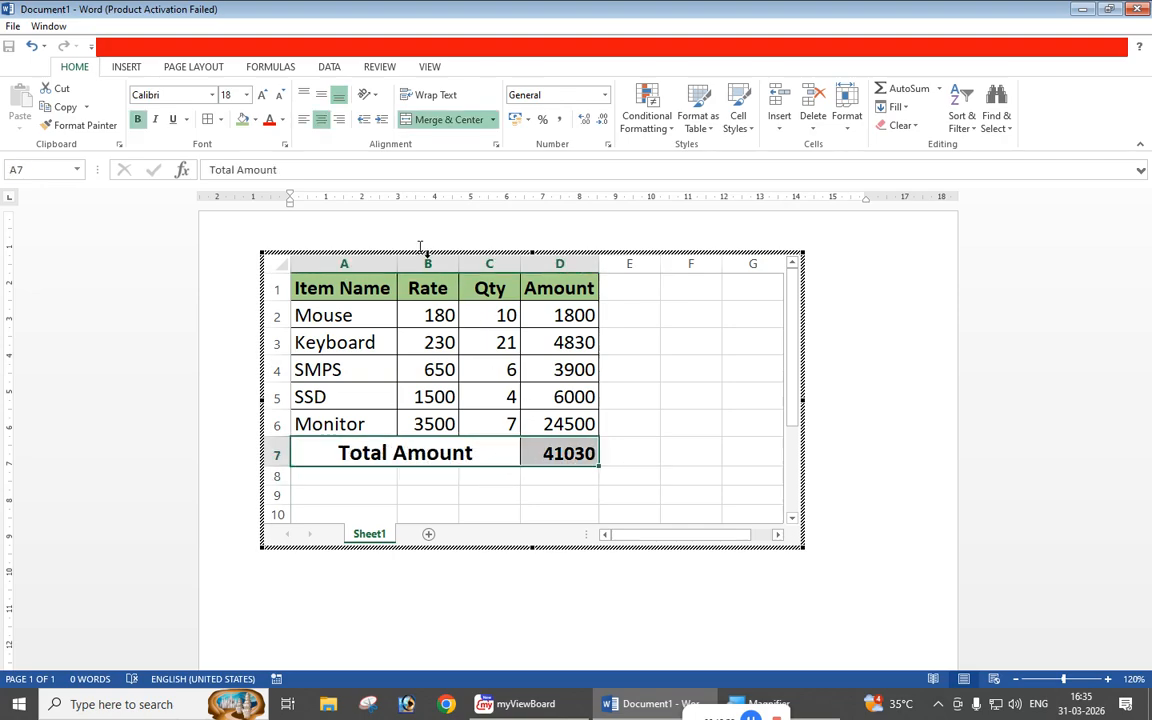
left_click(254, 121)
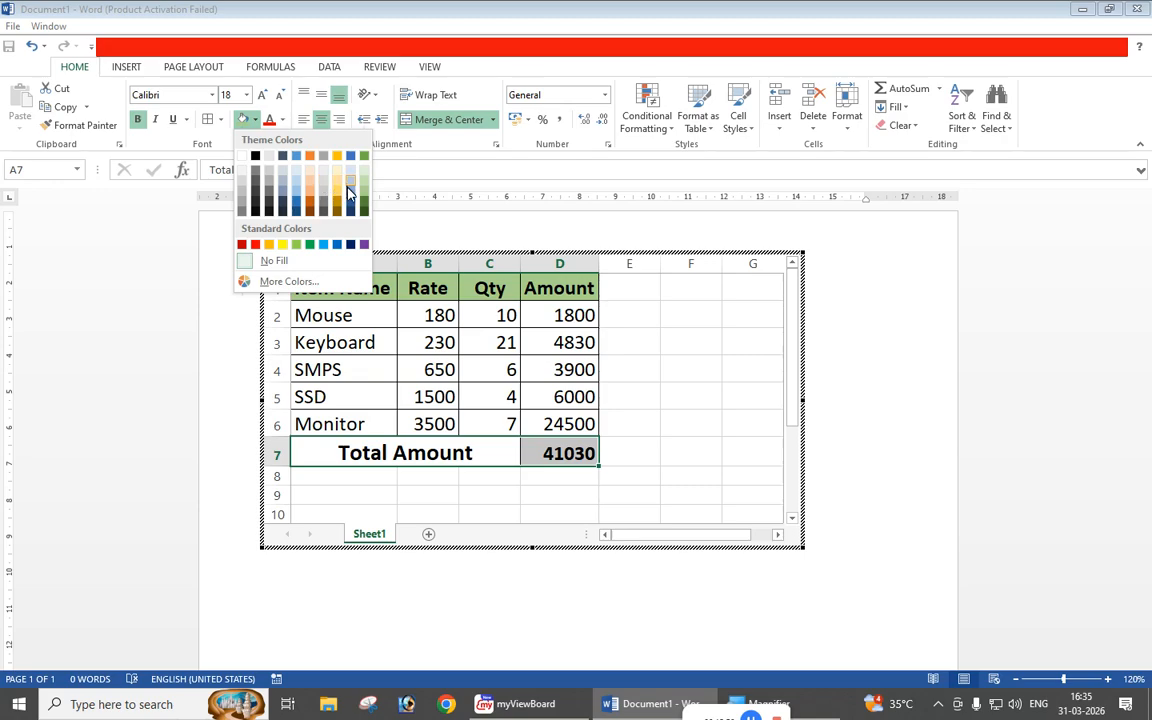
left_click(350, 195)
left_click(647, 472)
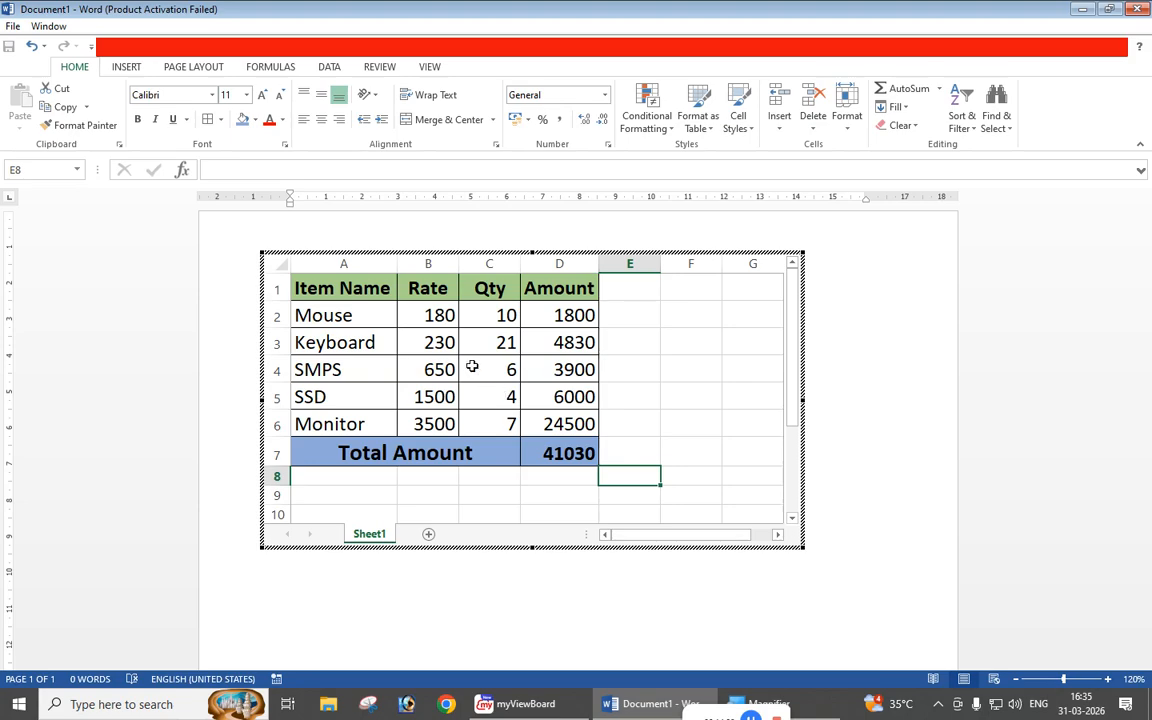
Shrink the embedded spreadsheet frame so it shows only columns A to D and rows 1 to 8.
left_click_drag(428, 315, 507, 334)
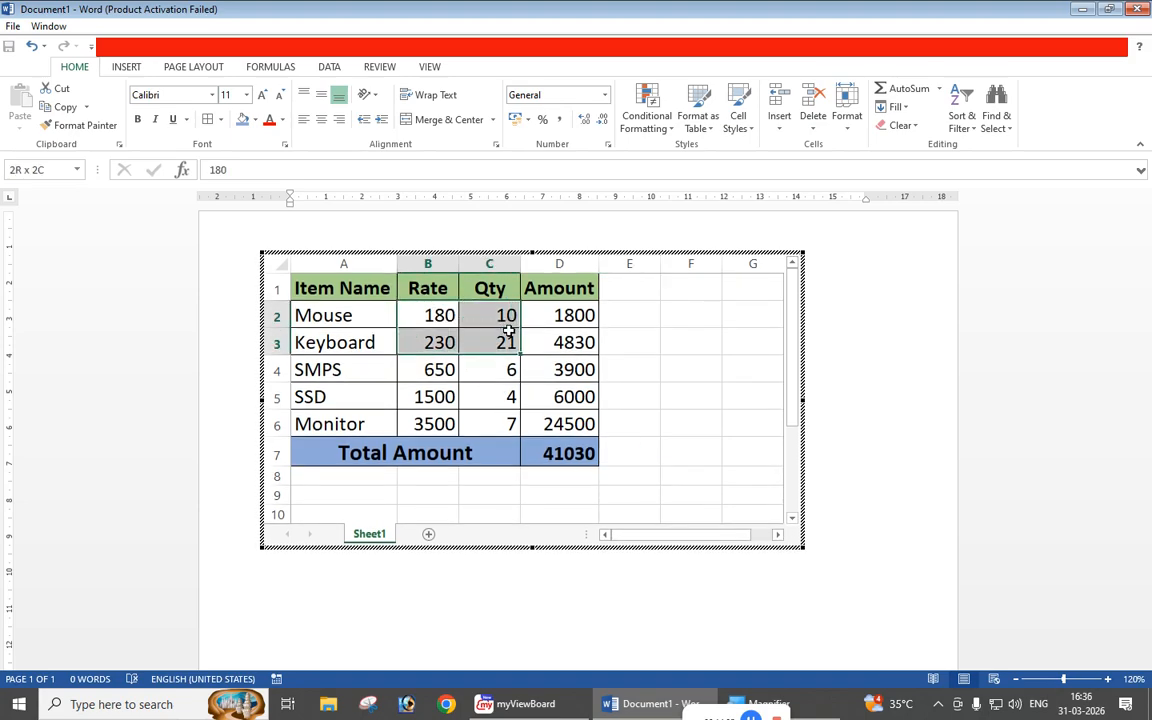
left_click(571, 390)
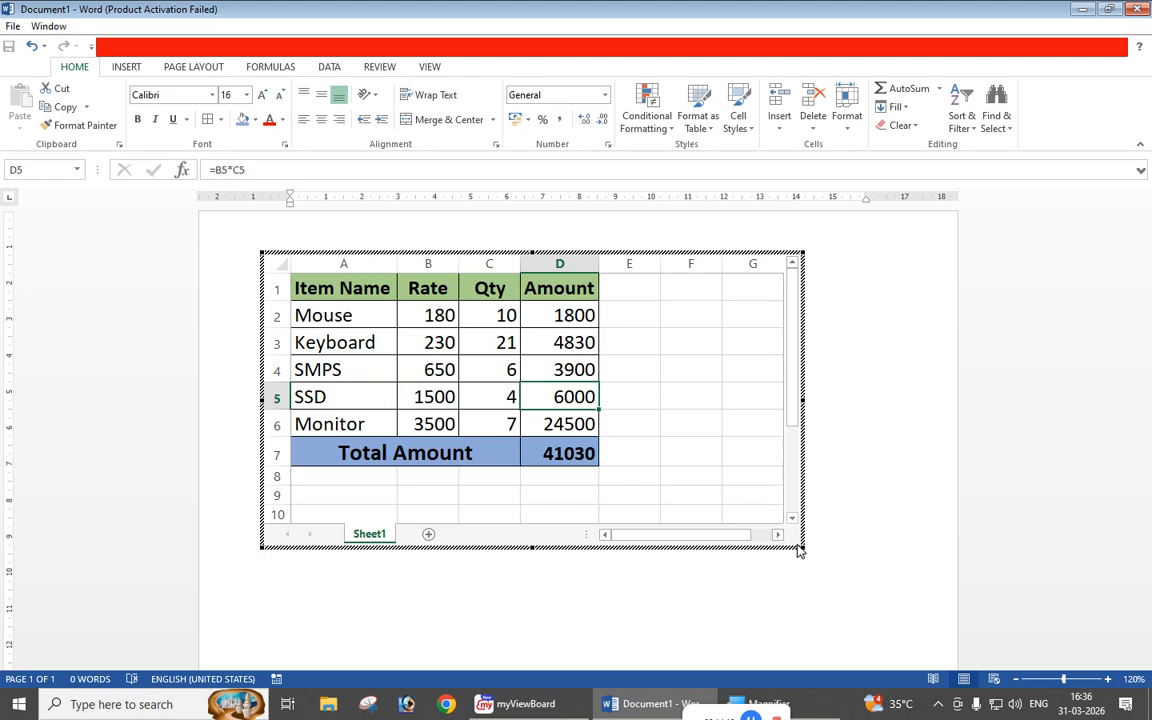
left_click_drag(800, 547, 644, 513)
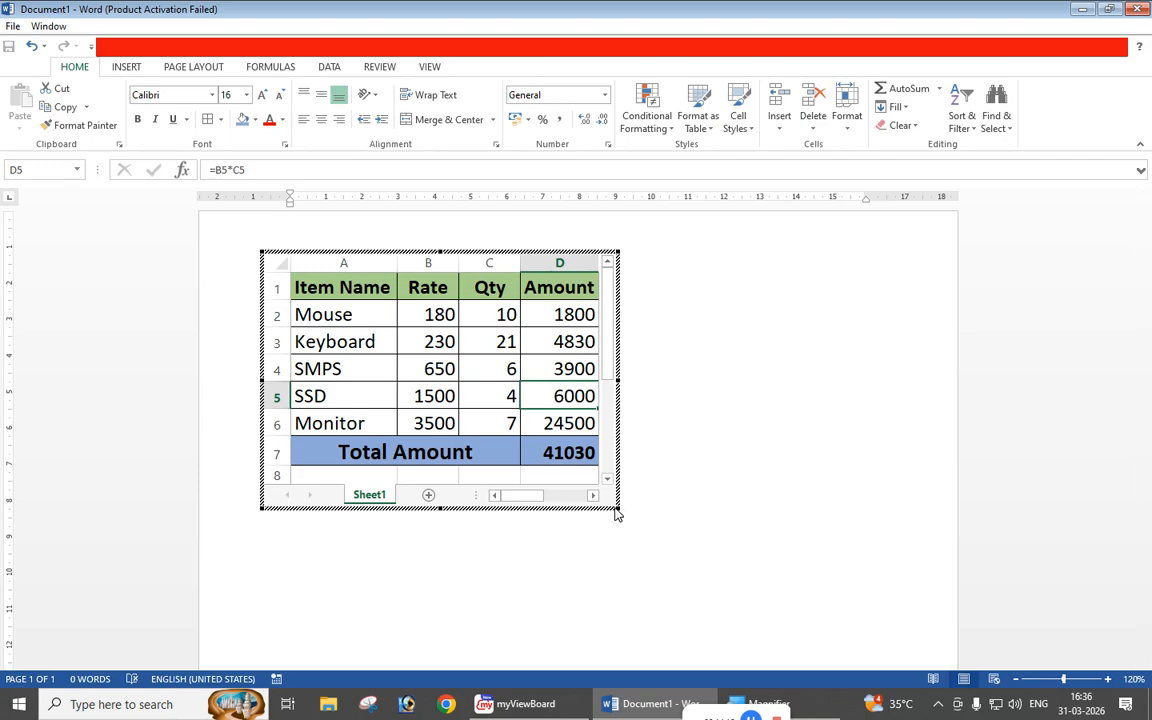
Trim the embedded spreadsheet frame to end at row 7, leave cell editing and enlarge the table to the page's full text width.
left_click_drag(618, 507, 619, 489)
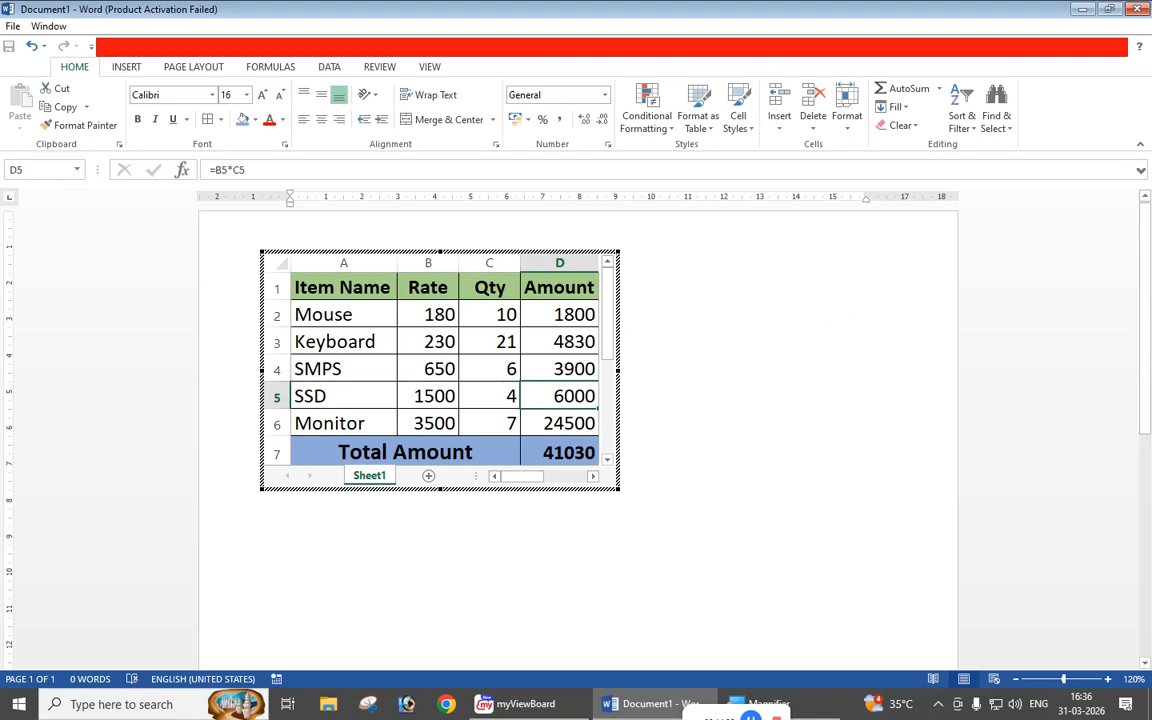
left_click(856, 303)
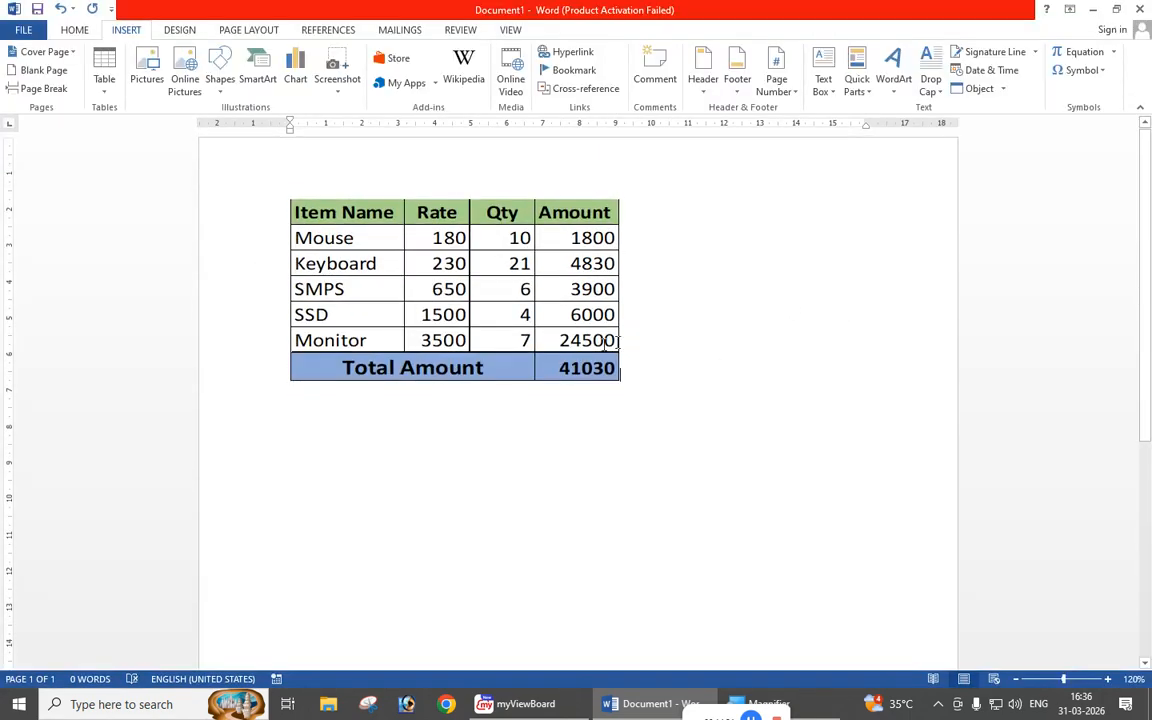
left_click(470, 267)
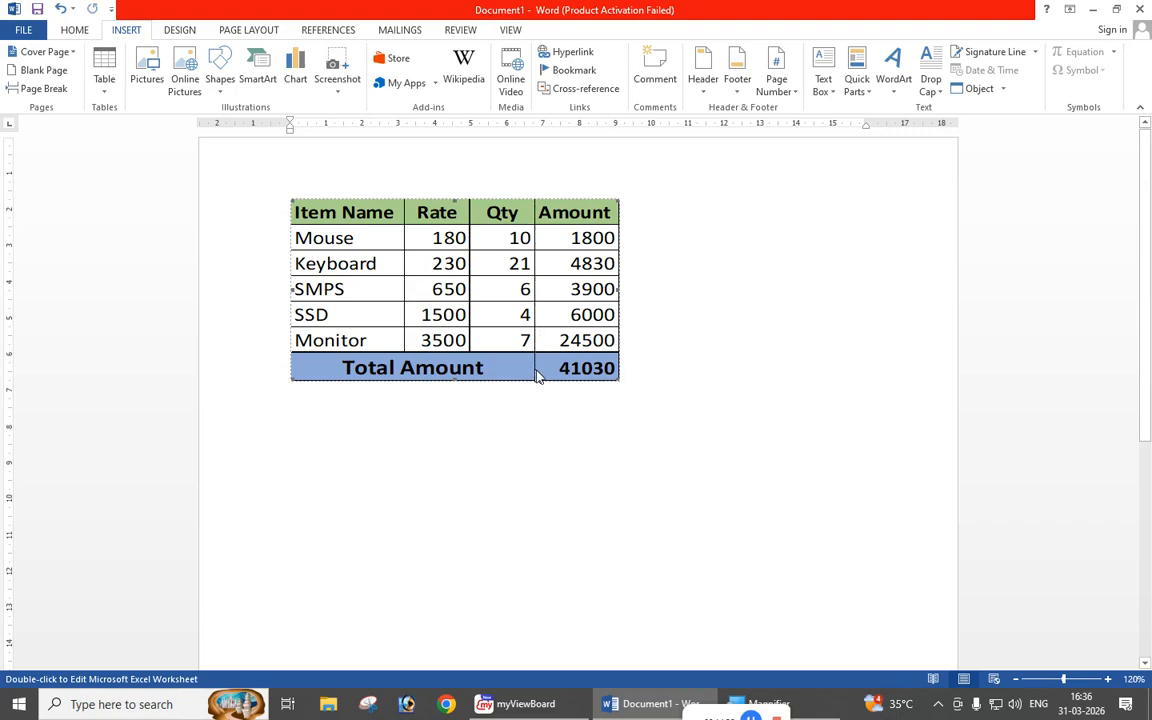
left_click_drag(619, 380, 858, 514)
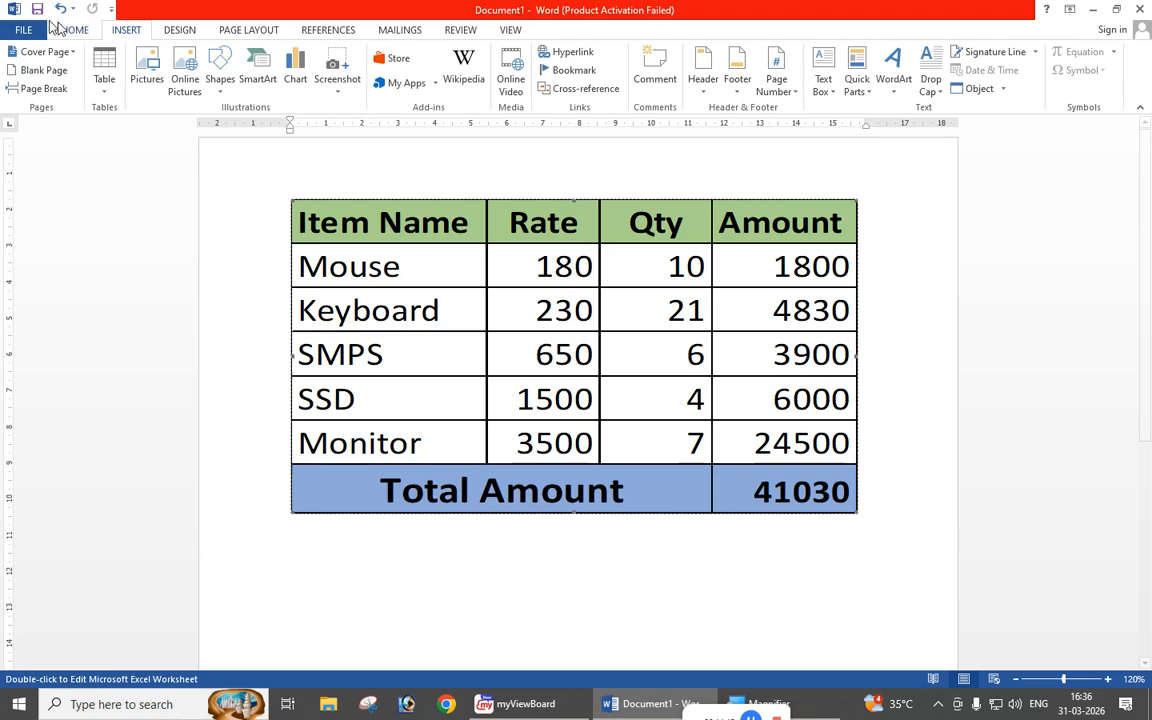
Check the page with the enlarged table in the print preview and return to the document.
left_click(24, 30)
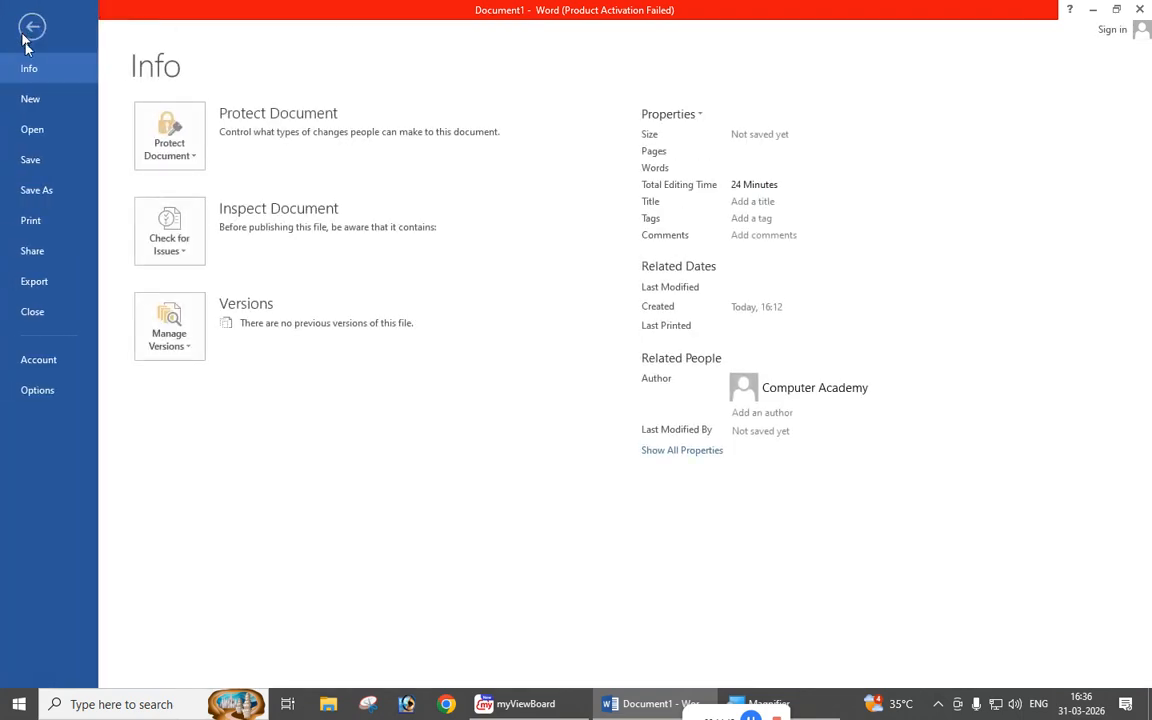
left_click(31, 220)
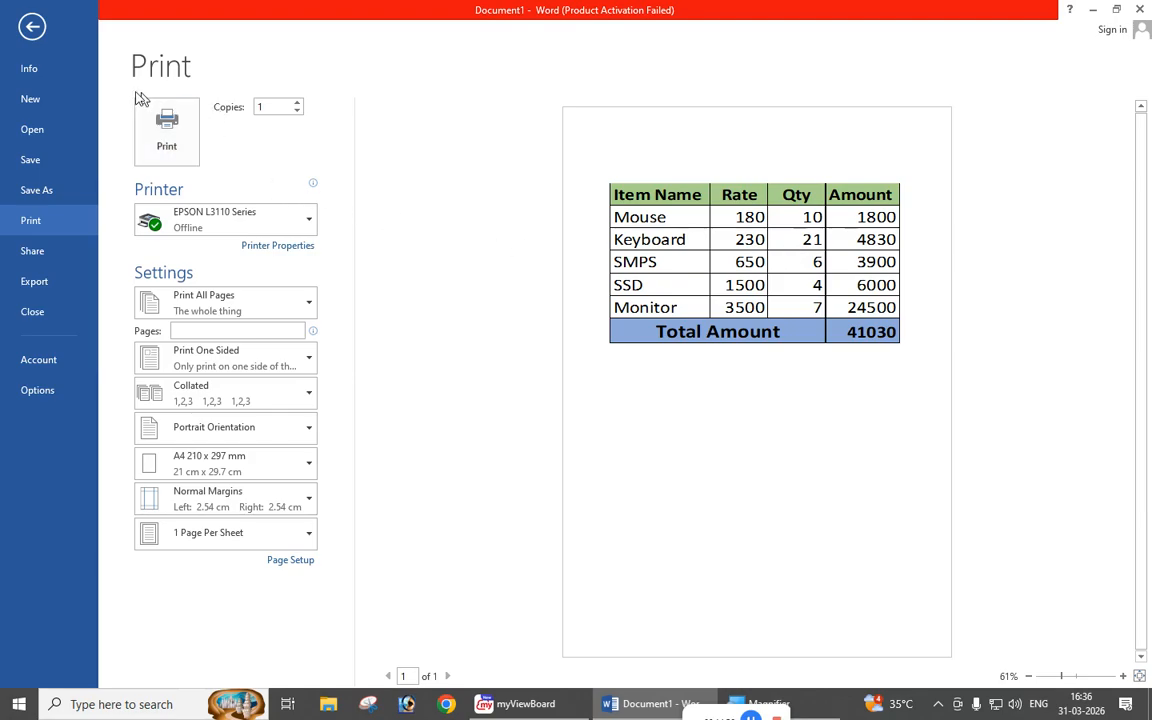
left_click(40, 32)
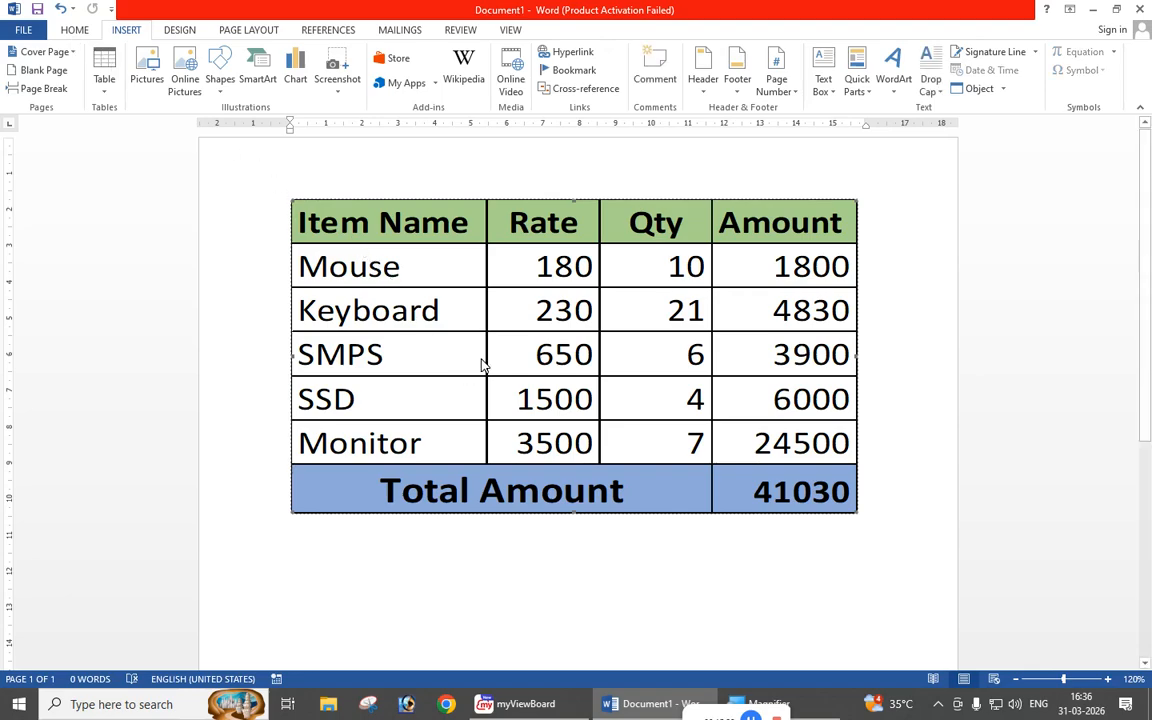
Reopen the embedded spreadsheet for editing, set the Mouse quantity in C2 to 6 and return to the document.
double_click(508, 358)
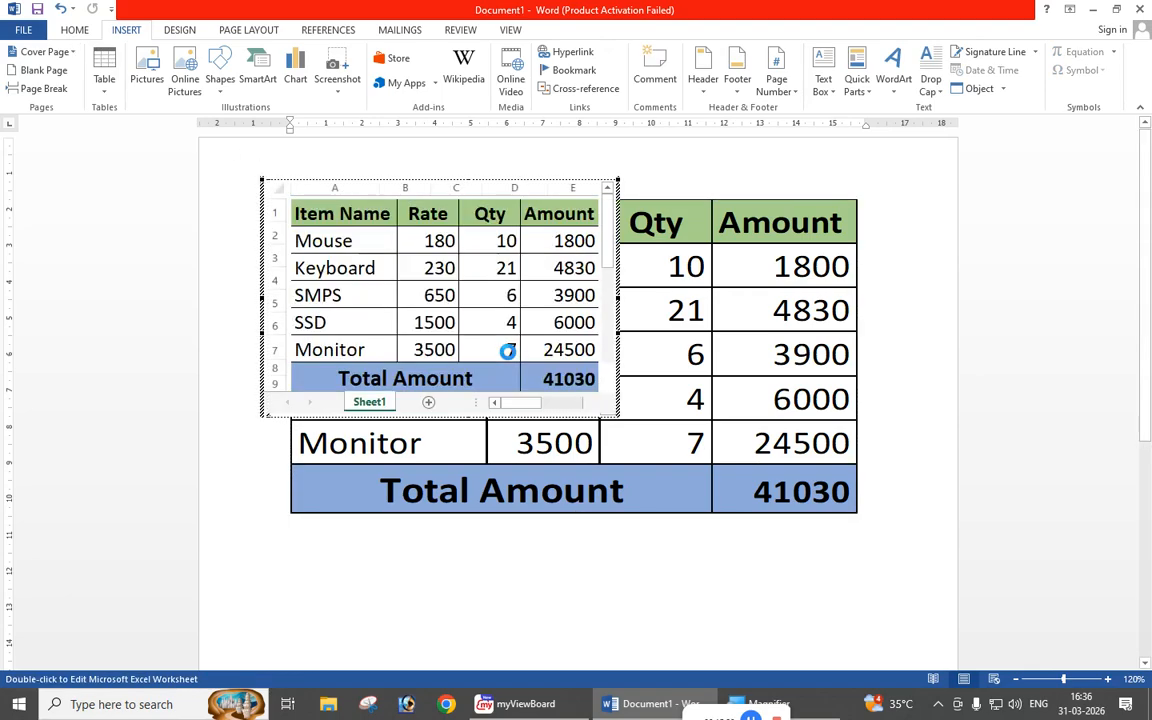
left_click(920, 378)
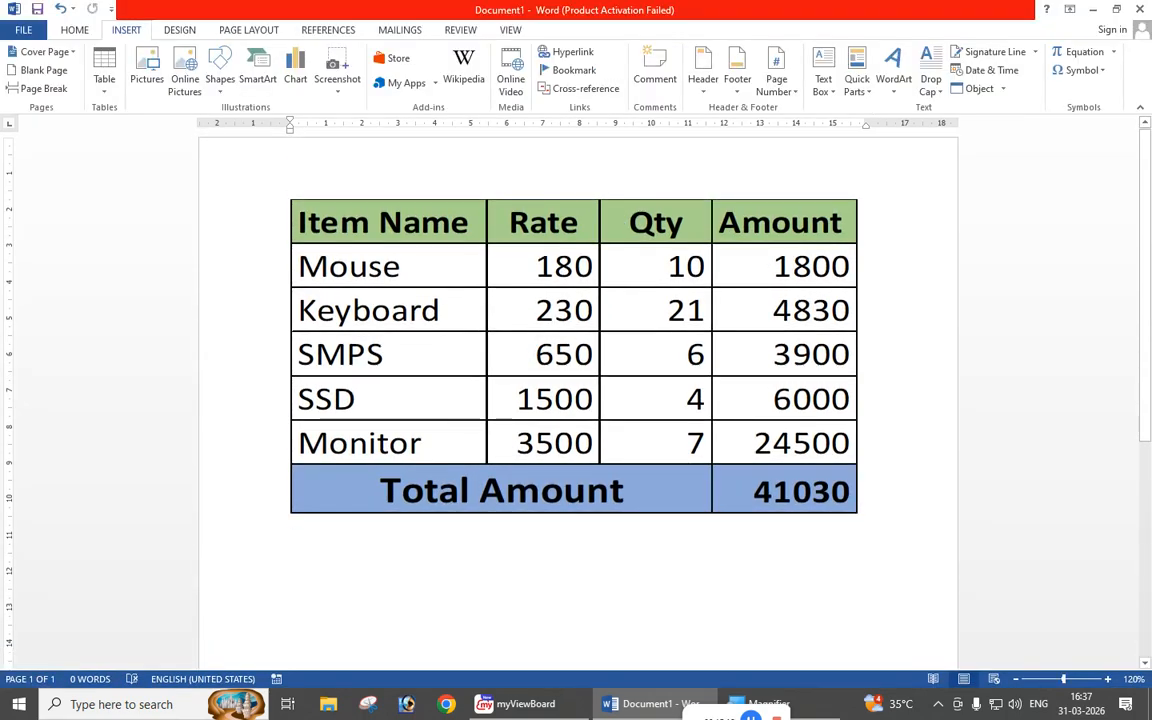
double_click(540, 328)
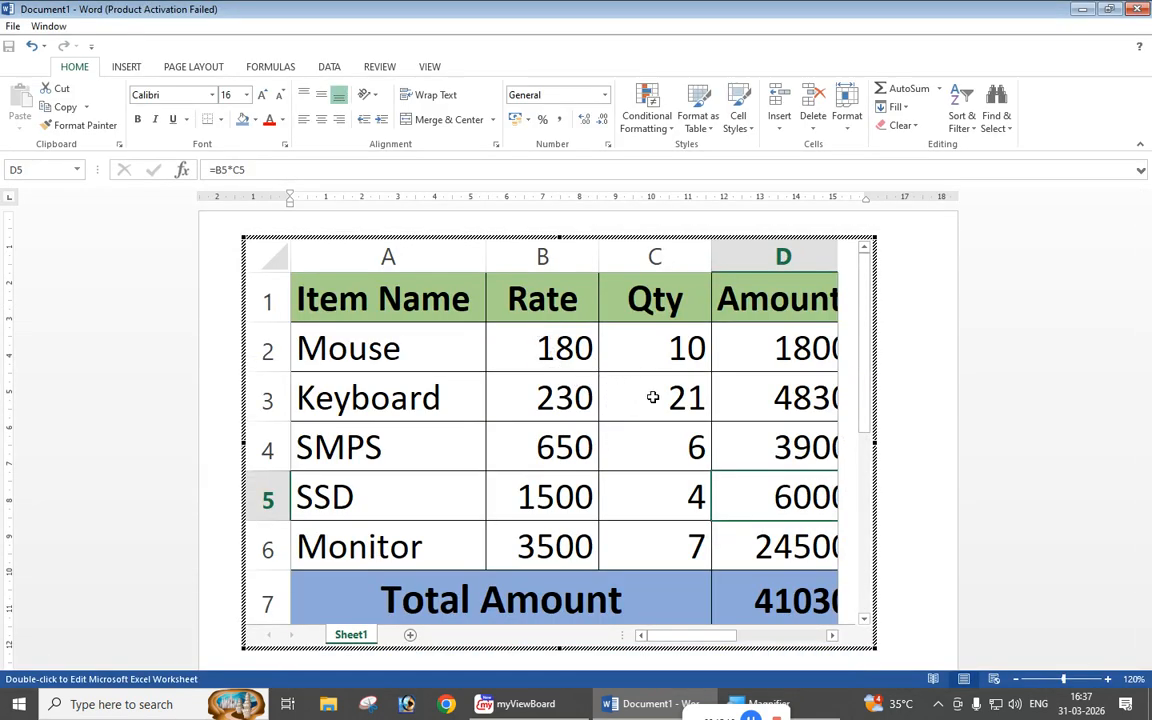
left_click(670, 345)
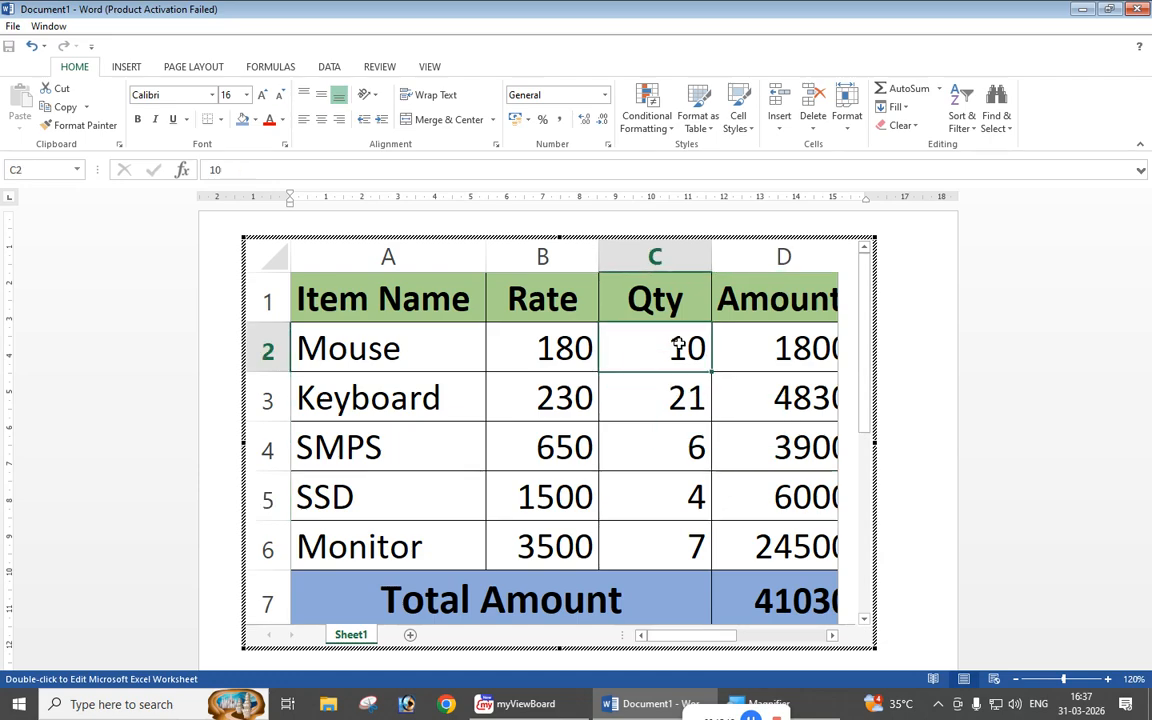
type("6")
key("Return")
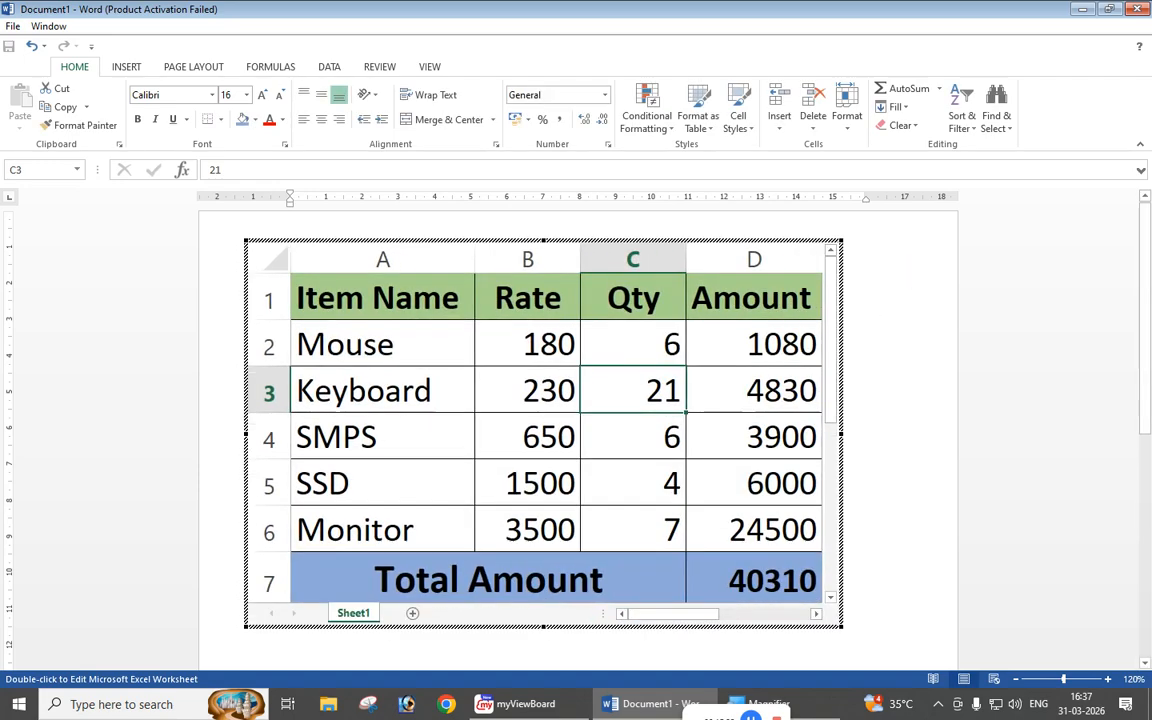
left_click(913, 270)
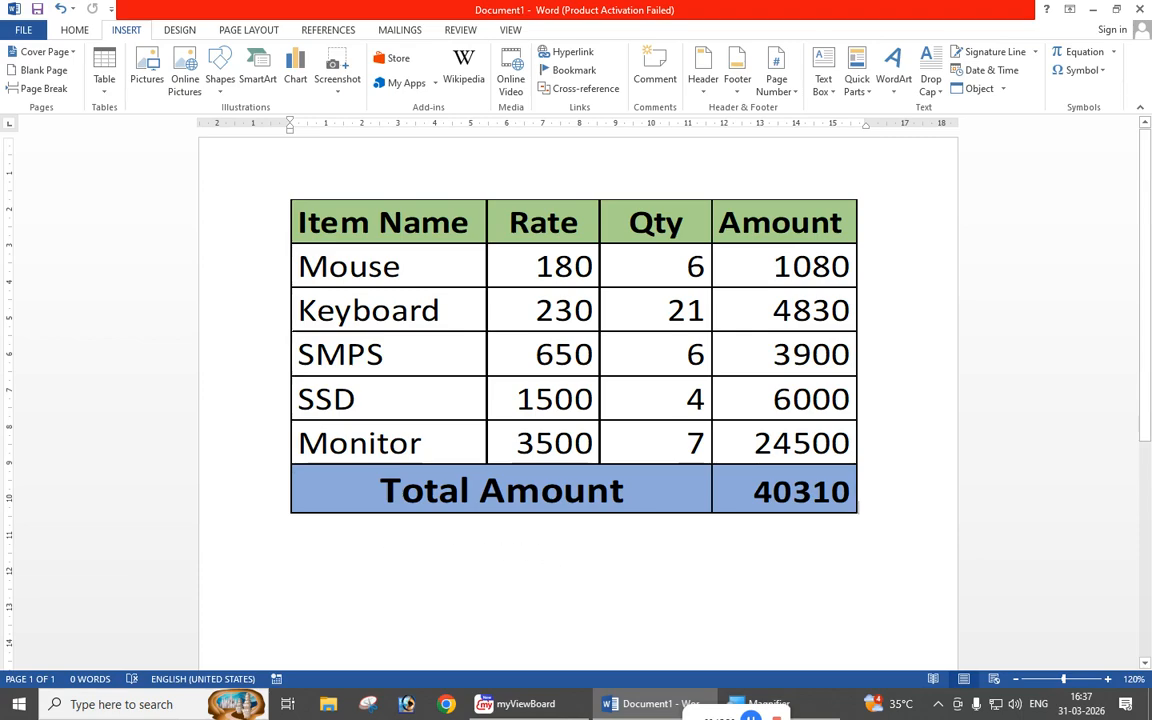
Select all of the document's content and delete the embedded spreadsheet.
left_click(297, 214)
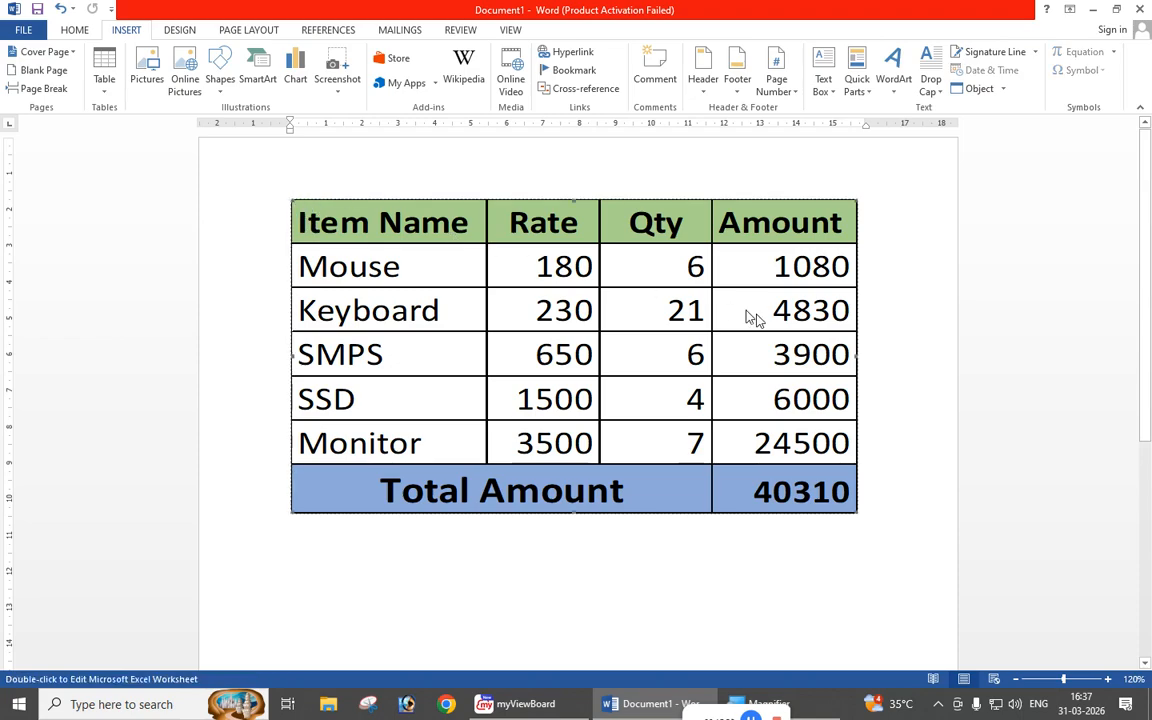
left_click(935, 317)
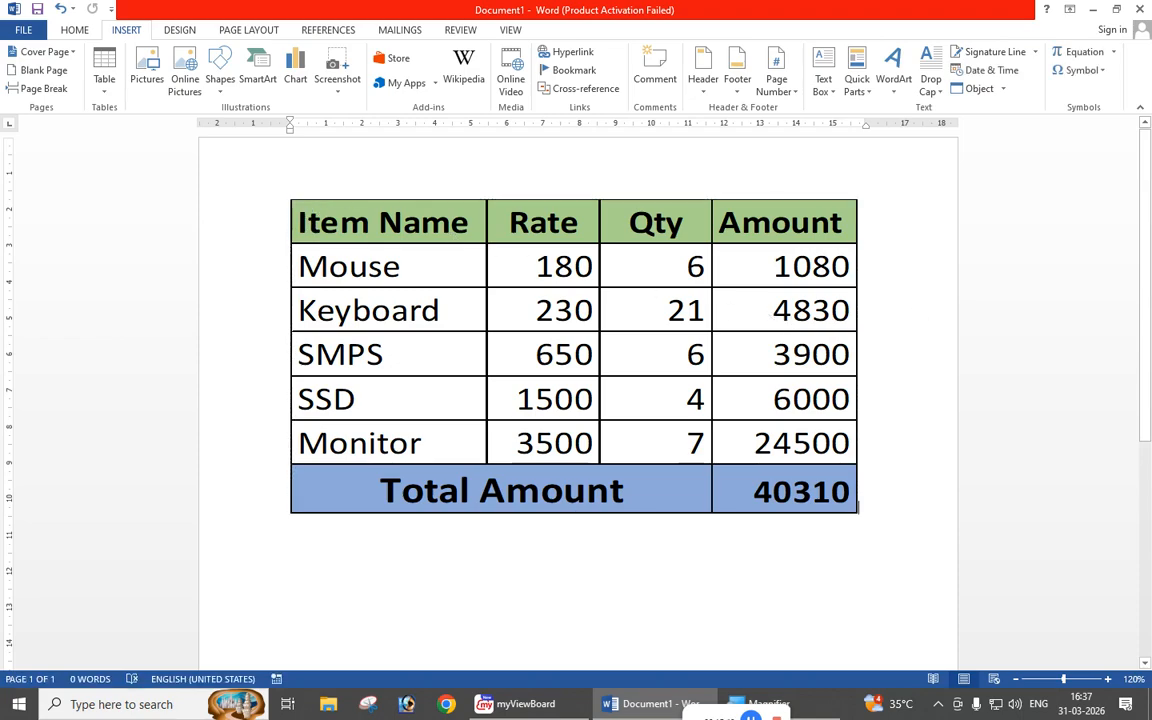
key("ctrl+a")
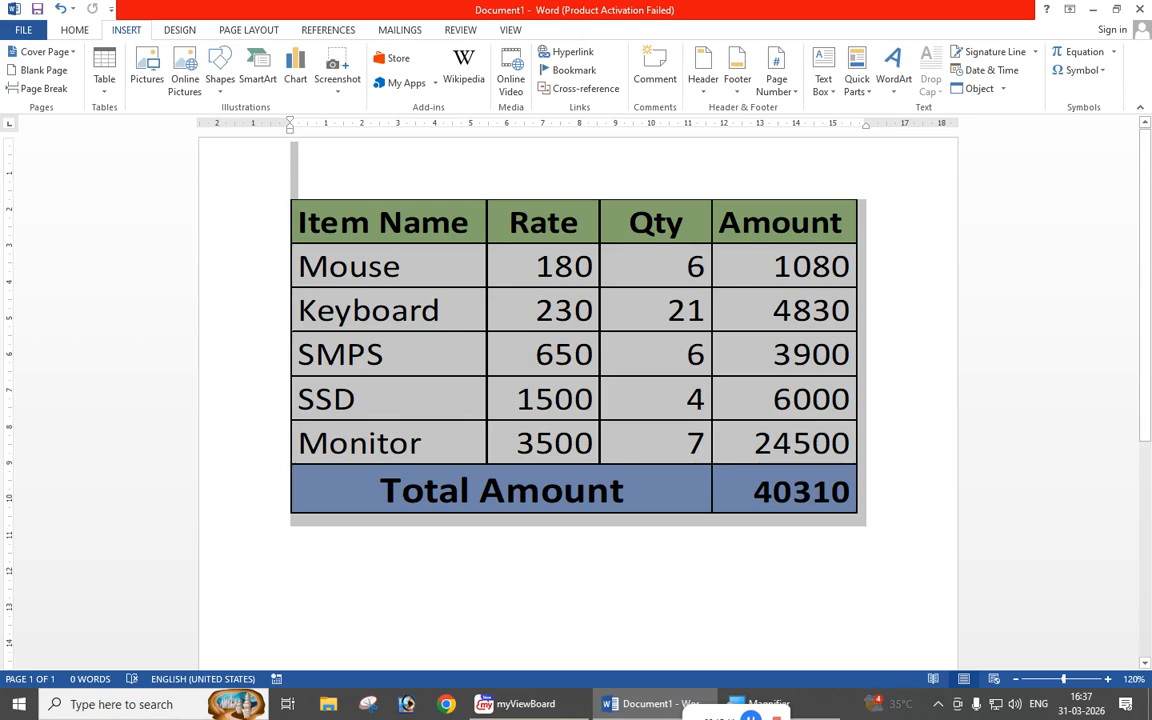
key("Delete")
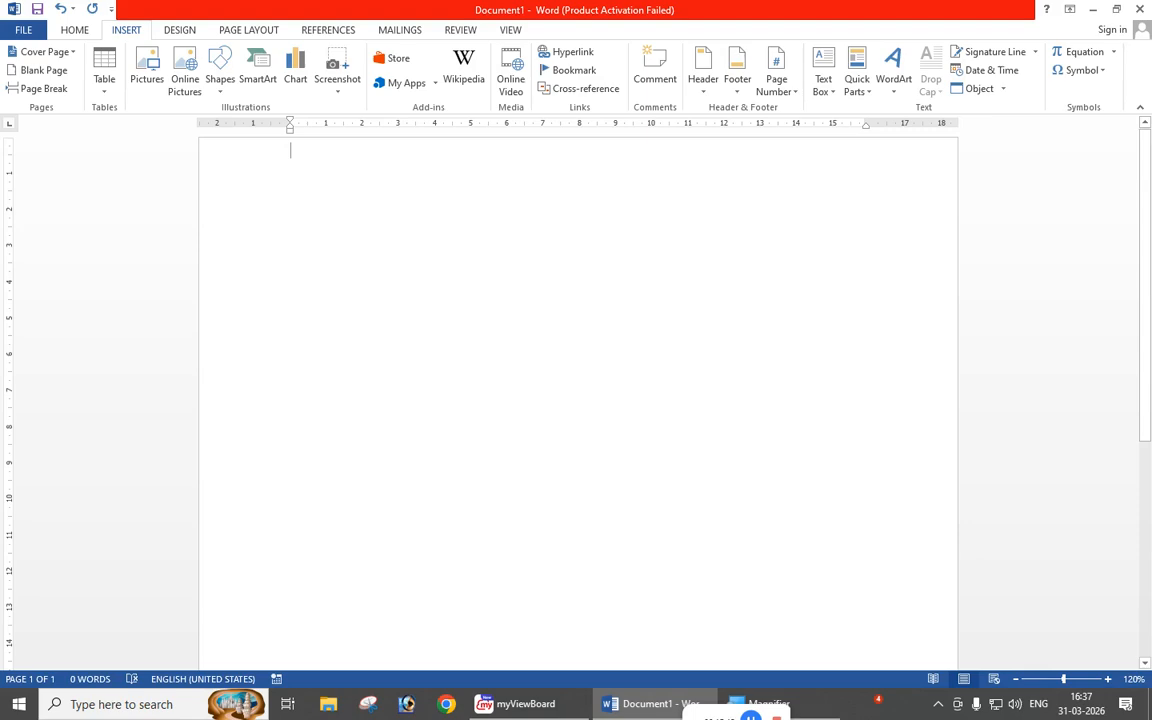
Insert the built-in Matrix quick table at the start of the empty page.
left_click(104, 86)
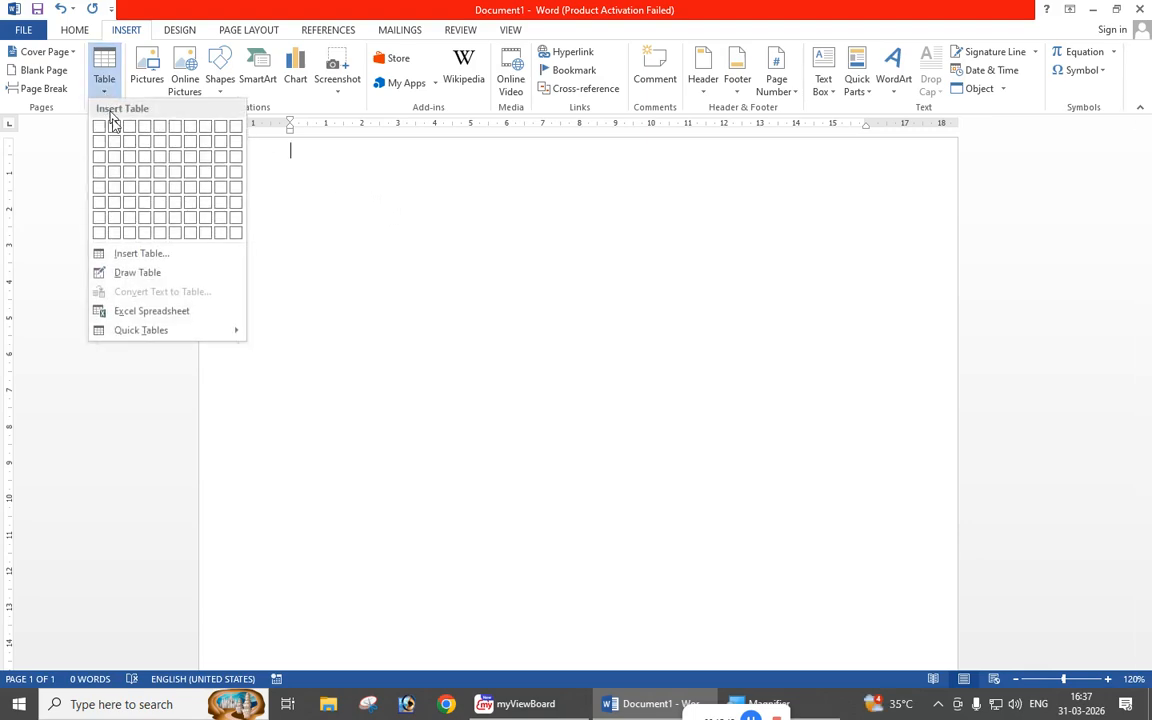
mouse_move(193, 332)
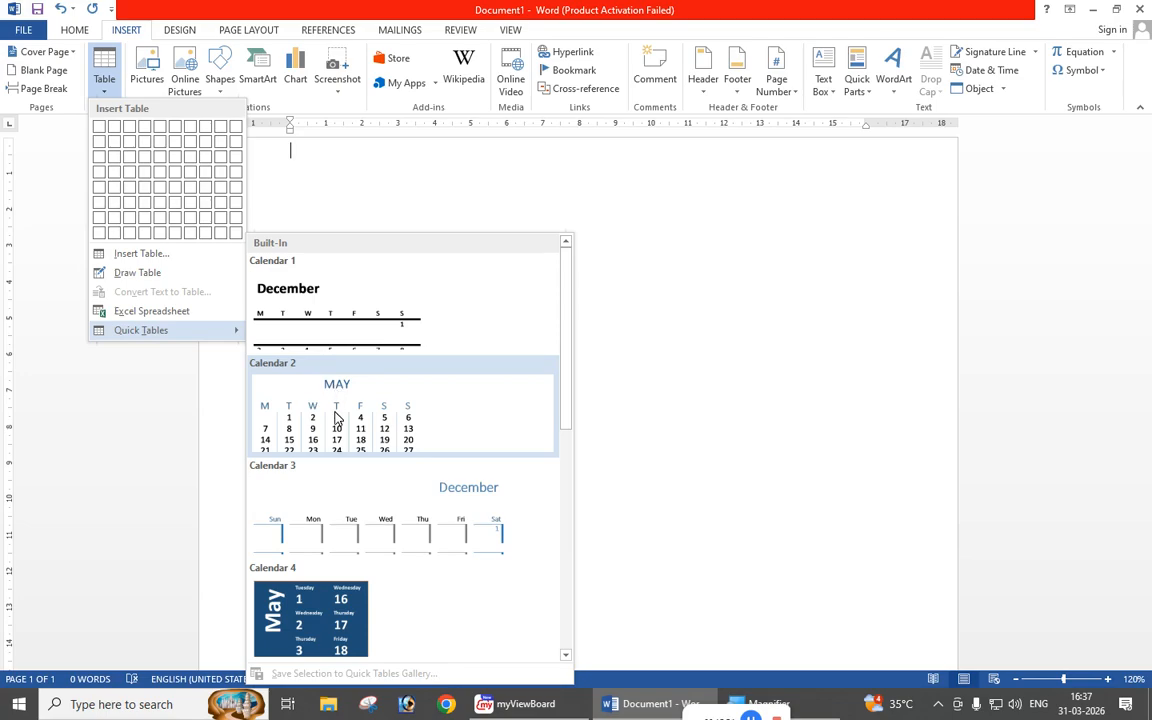
scroll(336, 419, "down", 5)
left_click(392, 329)
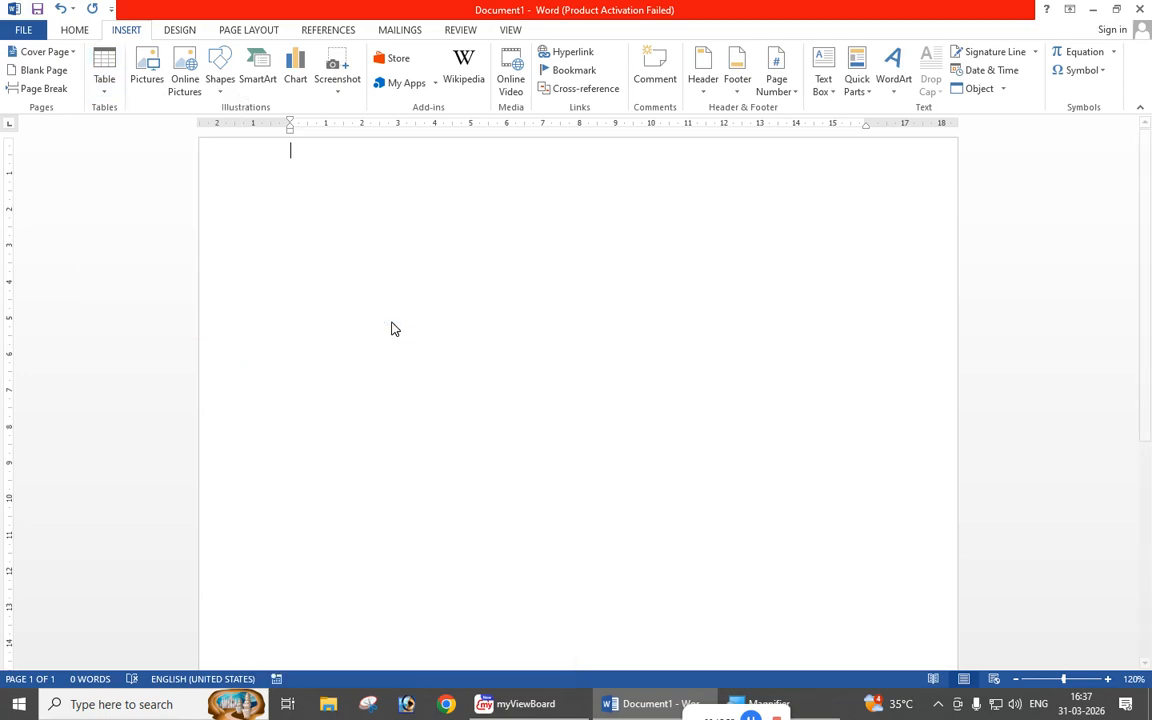
Insert the With Subheads 1 quick table below the Matrix table and look through its rows.
left_click(295, 283)
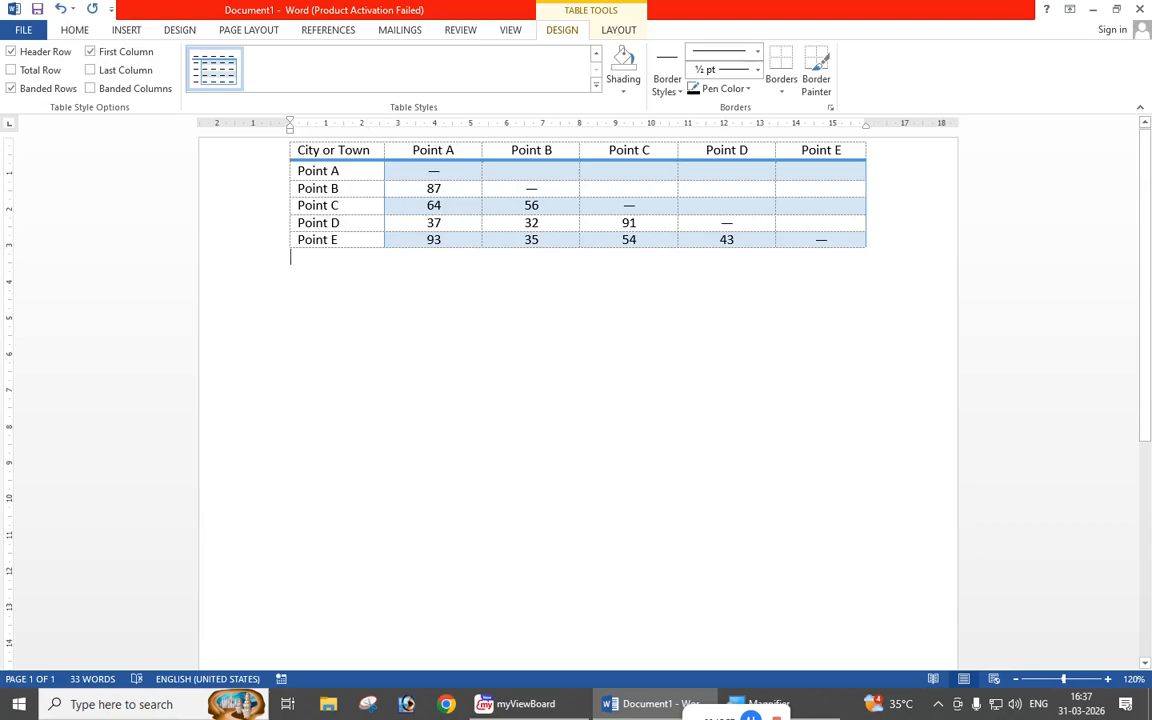
left_click(126, 30)
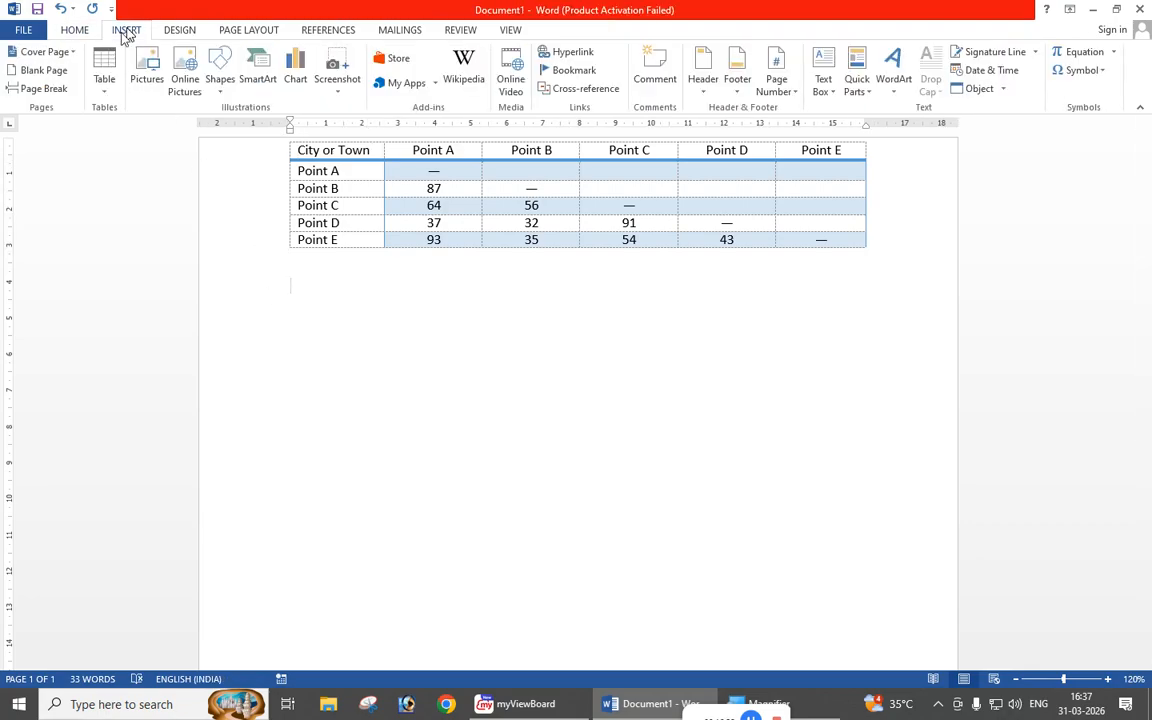
left_click(107, 96)
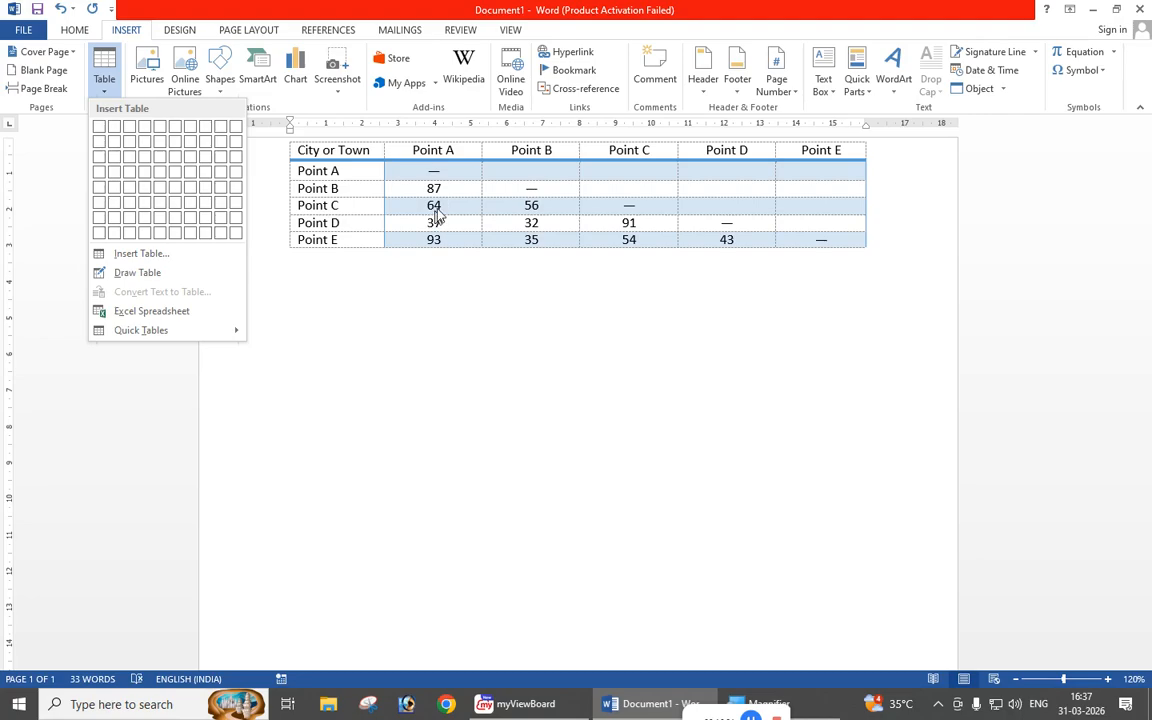
mouse_move(205, 330)
scroll(340, 510, "down", 5)
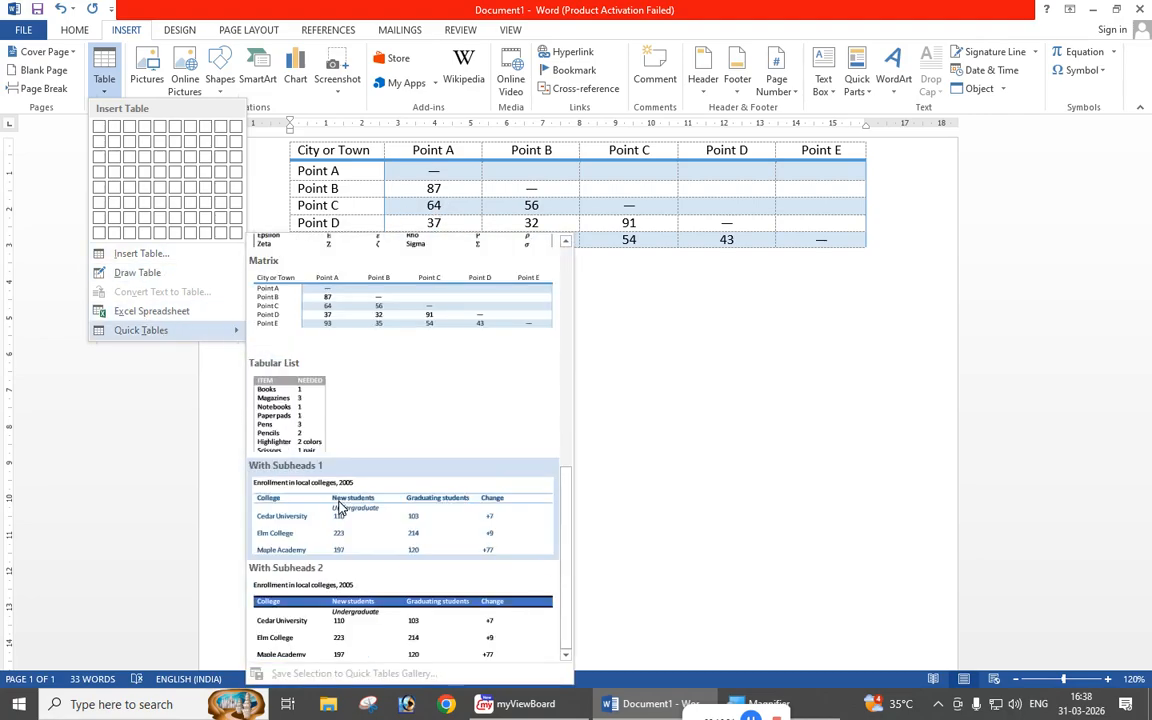
left_click(373, 527)
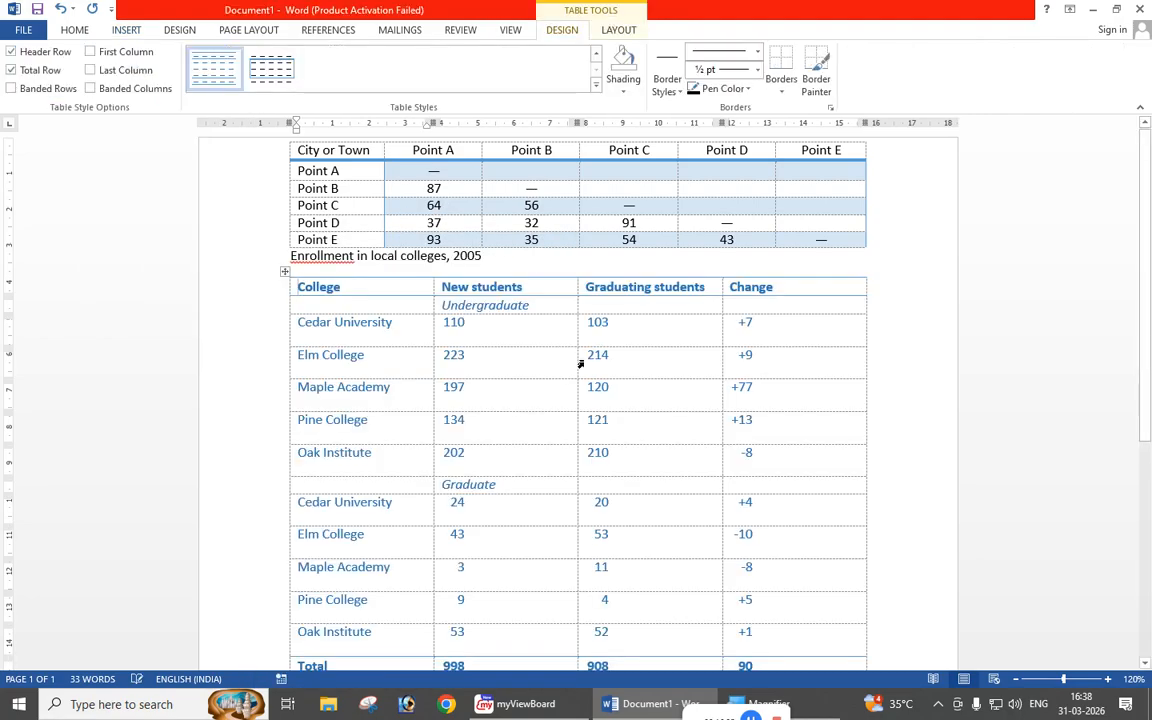
scroll(581, 363, "down", 5)
scroll(603, 446, "up", 5)
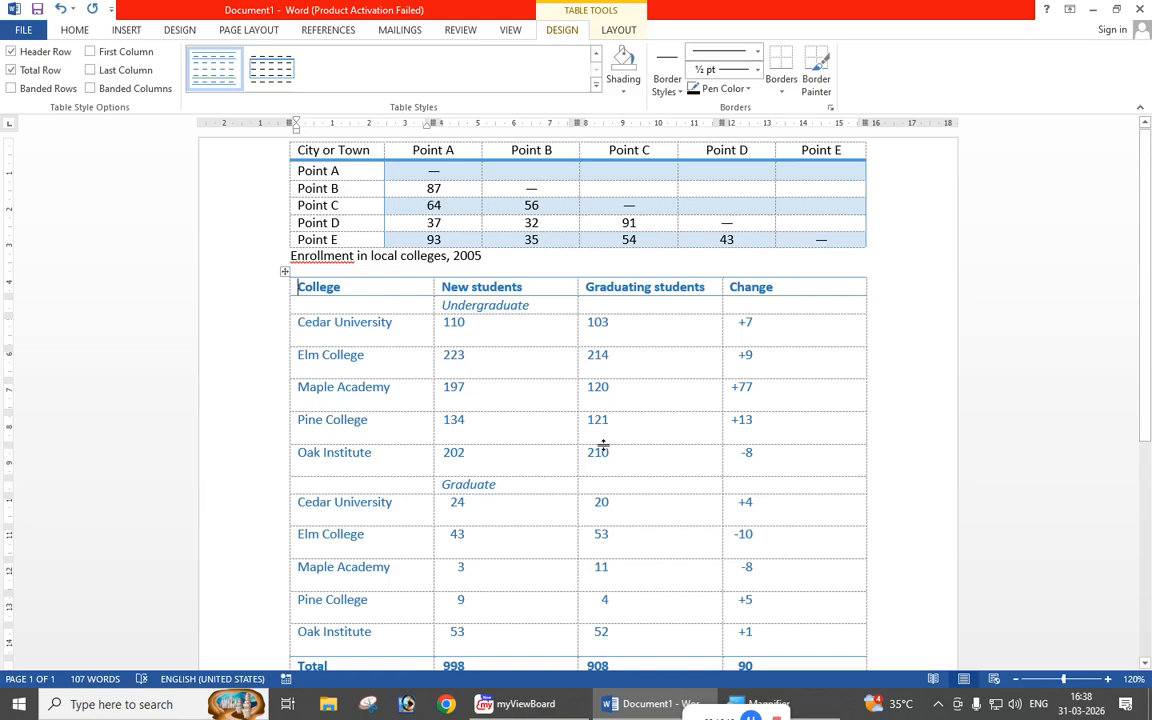
Select everything in the document and delete both quick tables.
left_click(868, 322)
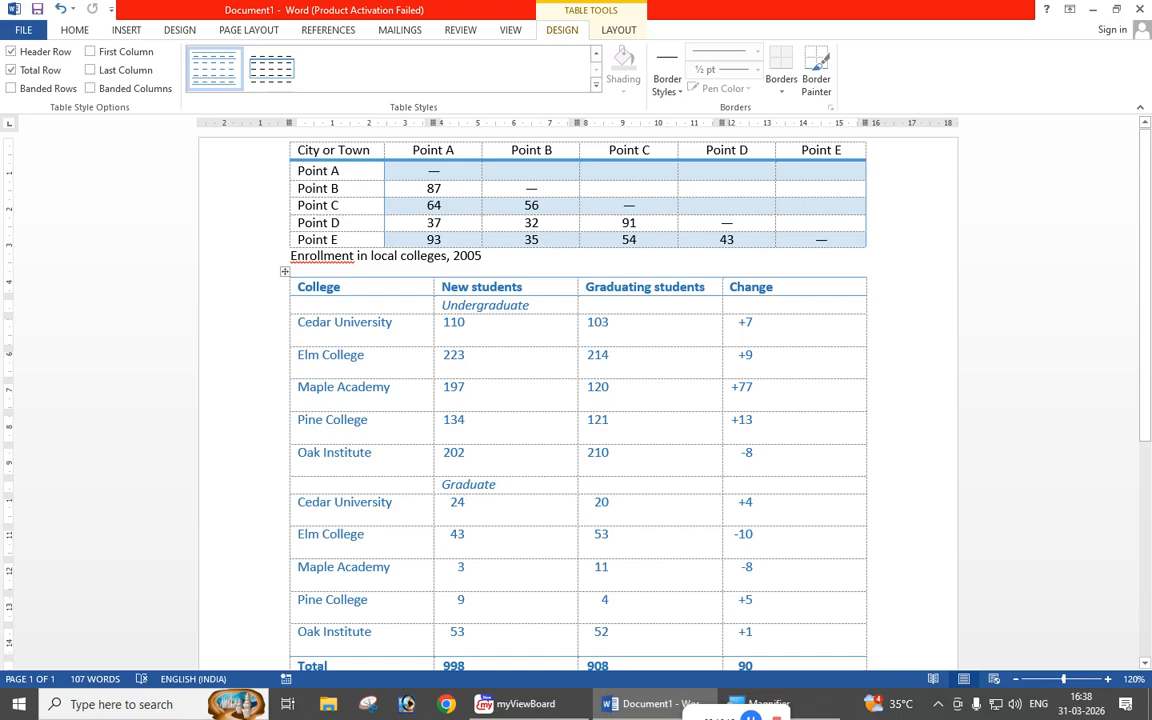
key("ctrl+a")
key("Delete")
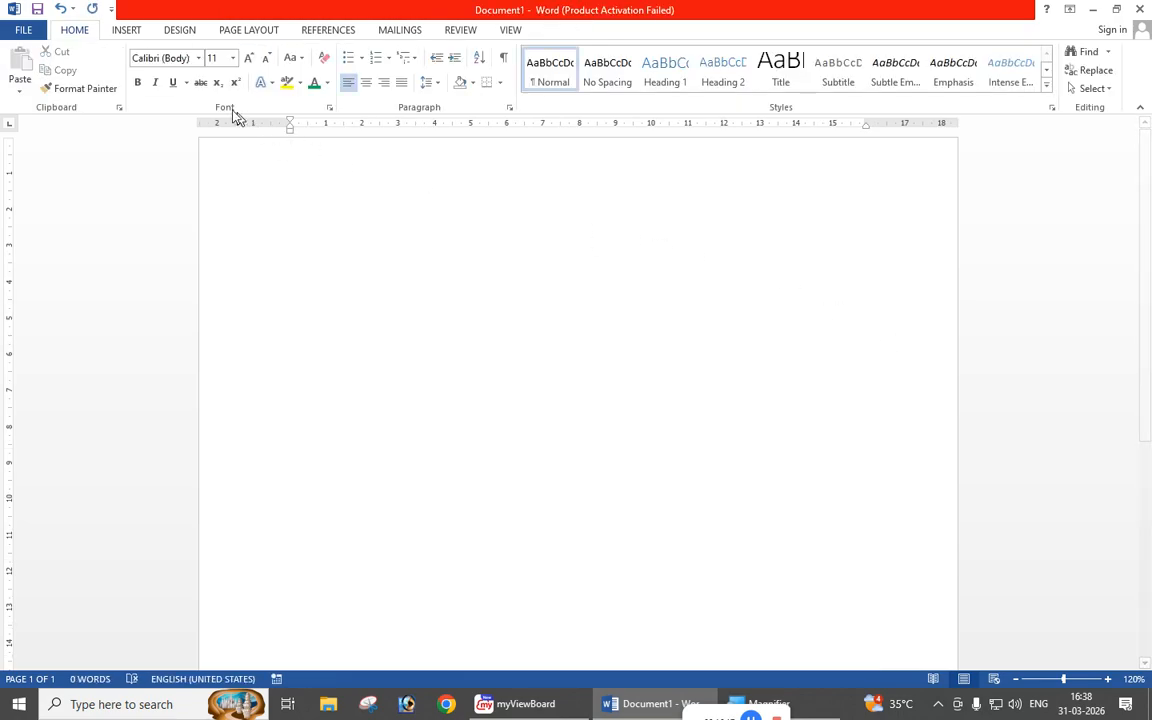
Draw a table about 11 cm wide and 7.8 cm high, split by a vertical line into two columns, the first about 5.4 cm wide.
left_click(120, 31)
left_click(105, 92)
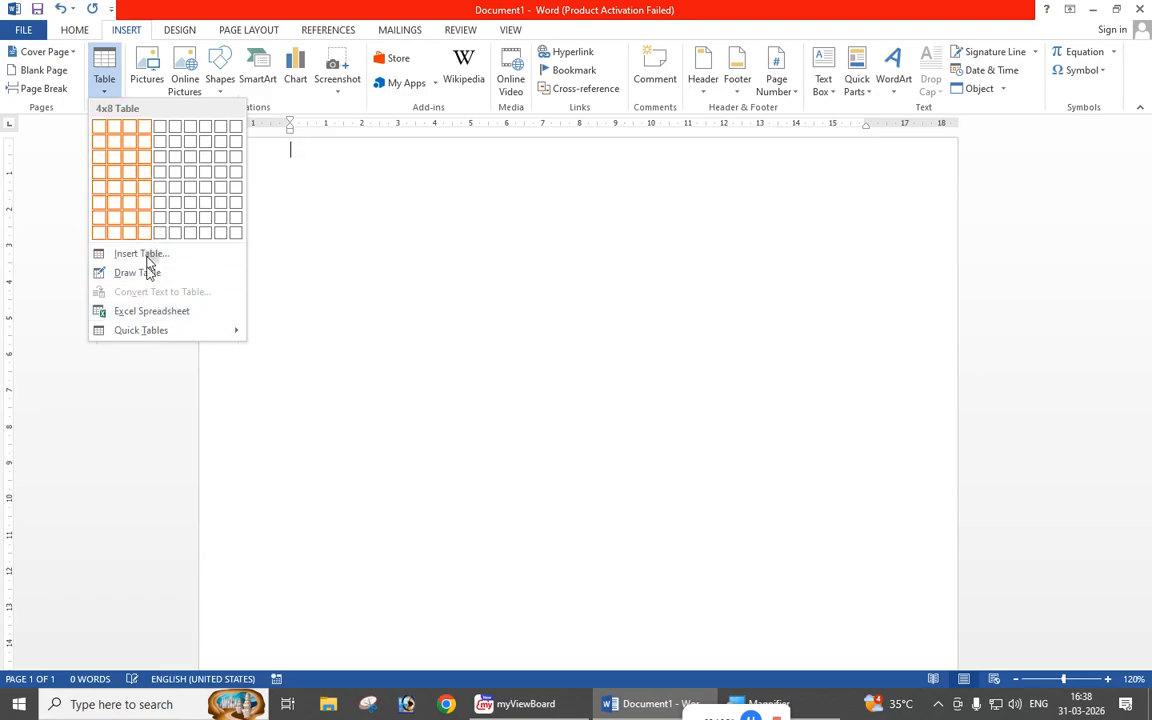
left_click(137, 273)
left_click_drag(344, 206, 743, 489)
left_click_drag(542, 207, 549, 400)
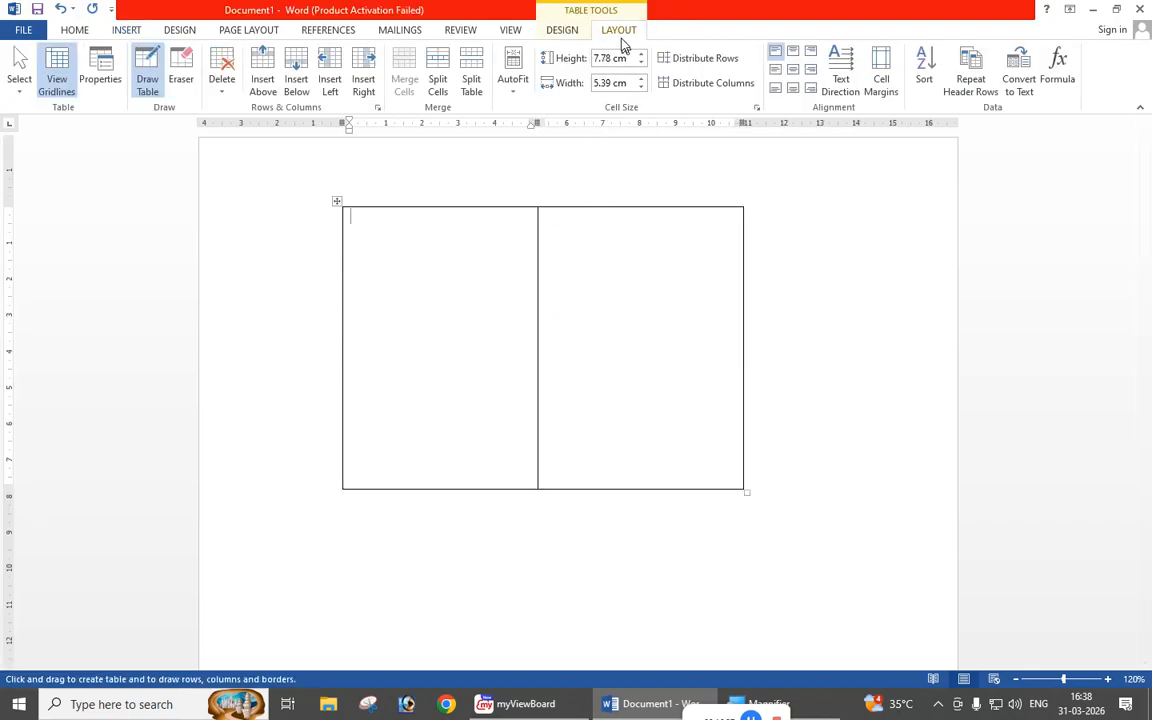
Set the table pen color to standard green and draw a horizontal line across the second column, about 2.5 cm below its top edge.
left_click(562, 31)
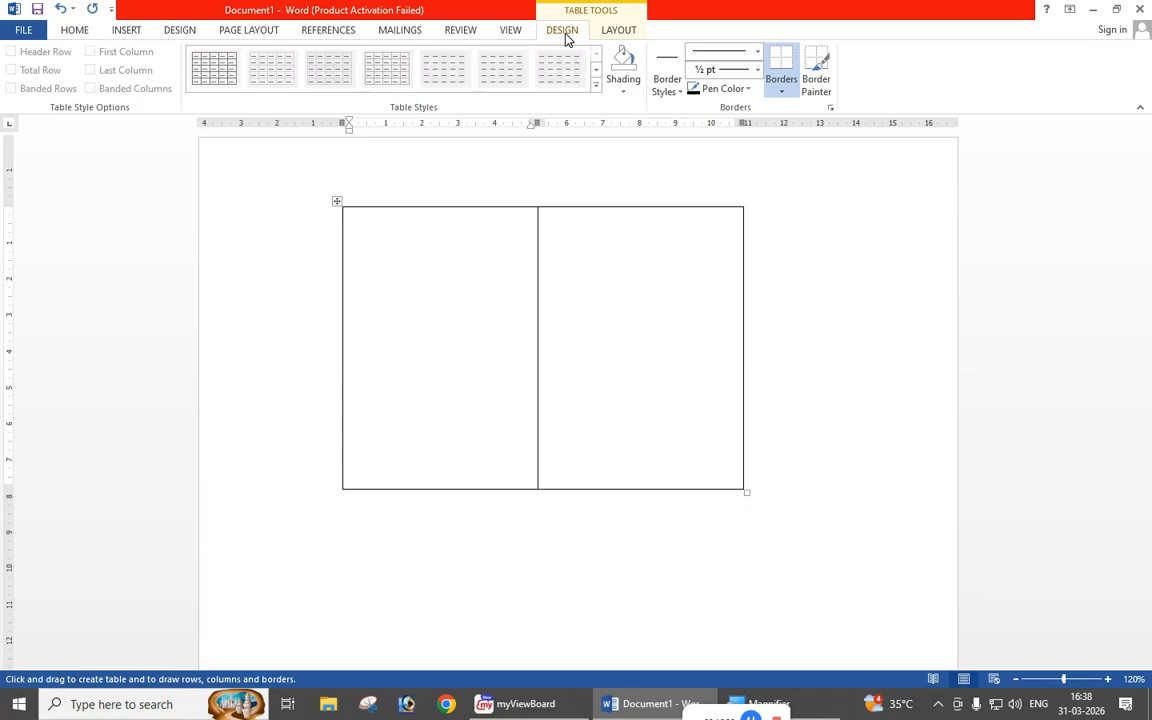
left_click(745, 89)
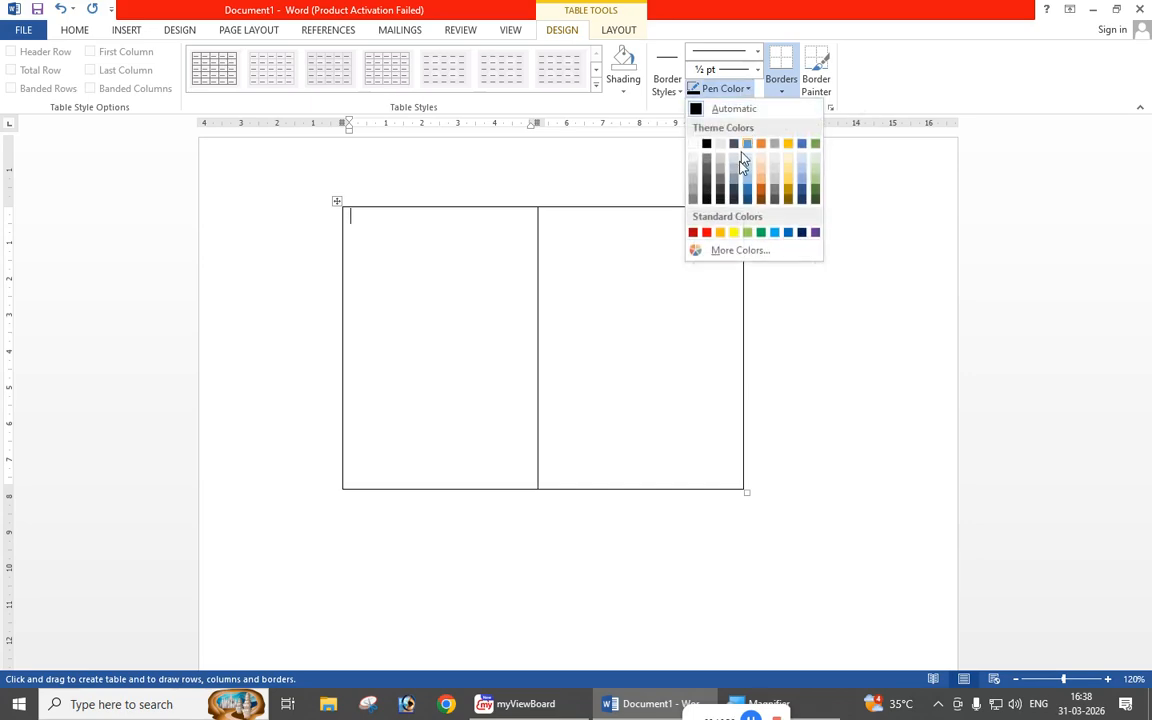
left_click(761, 233)
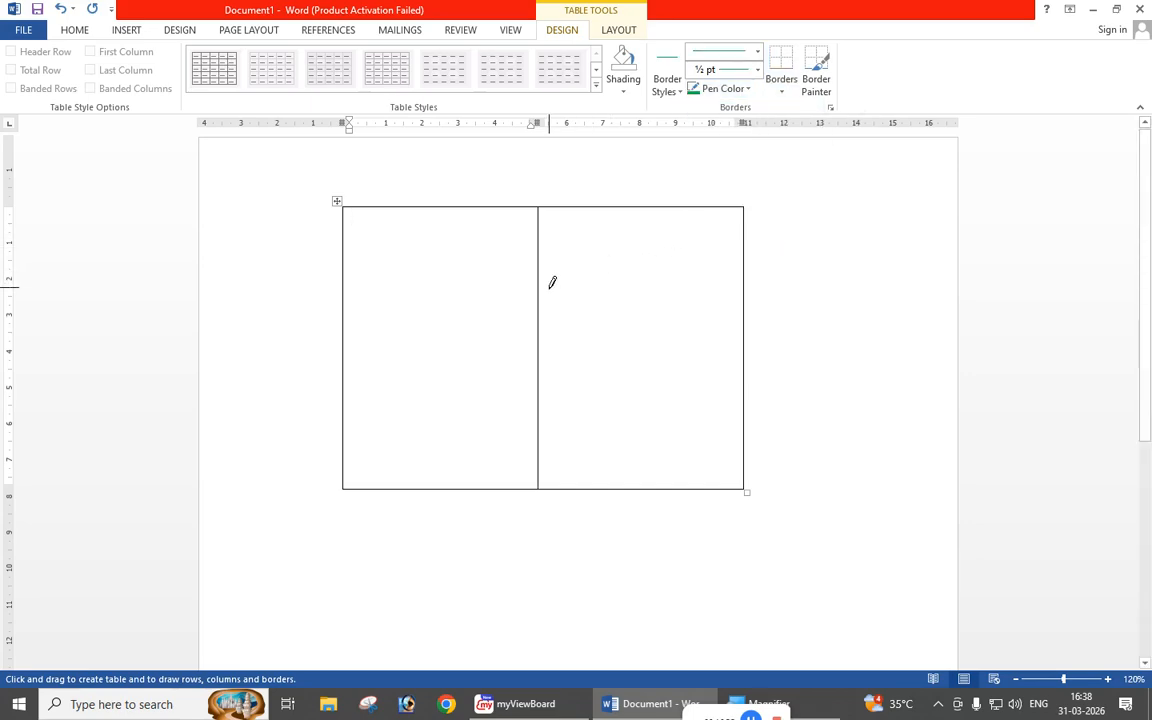
left_click_drag(541, 292, 684, 303)
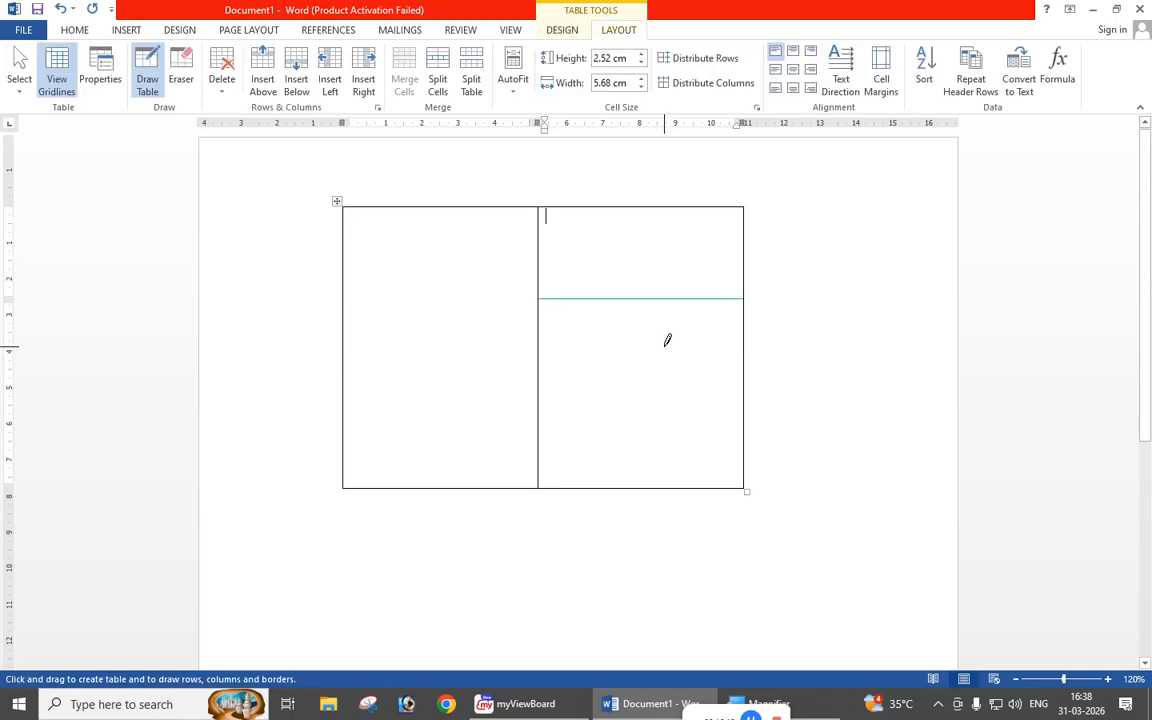
left_click(572, 30)
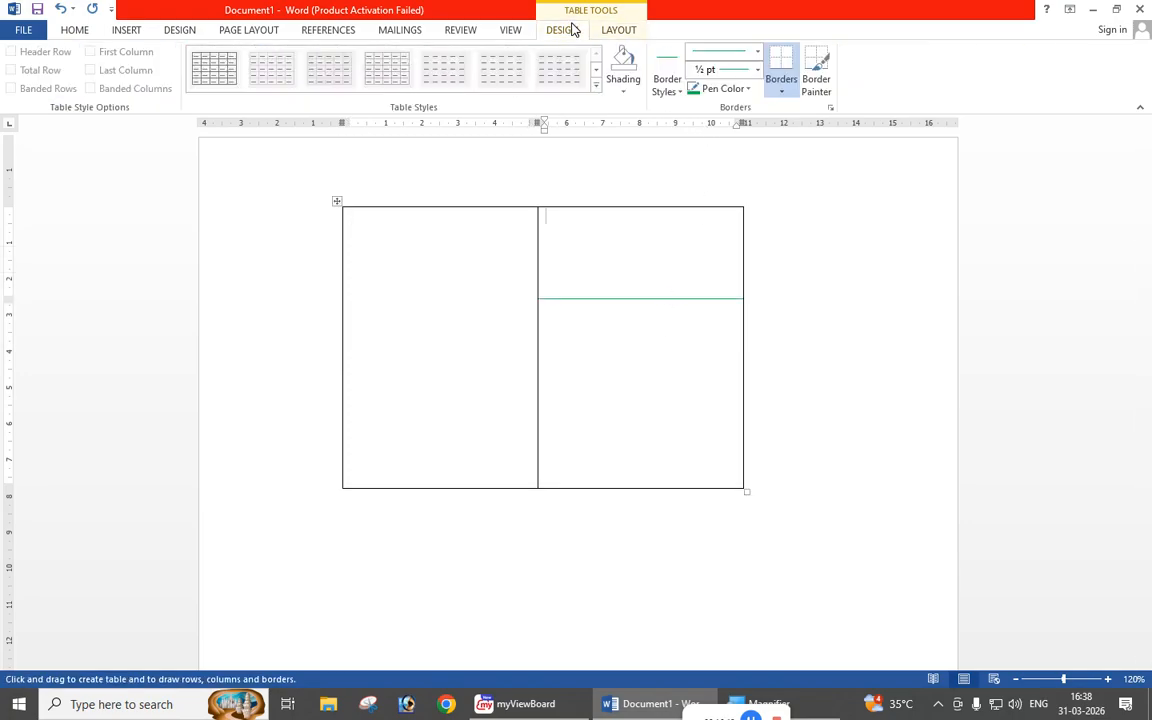
Set the table pen weight to 4½ pt and draw a vertical line through the lower cell of the second column, about 2.8 cm from its left edge.
left_click(757, 69)
left_click(729, 237)
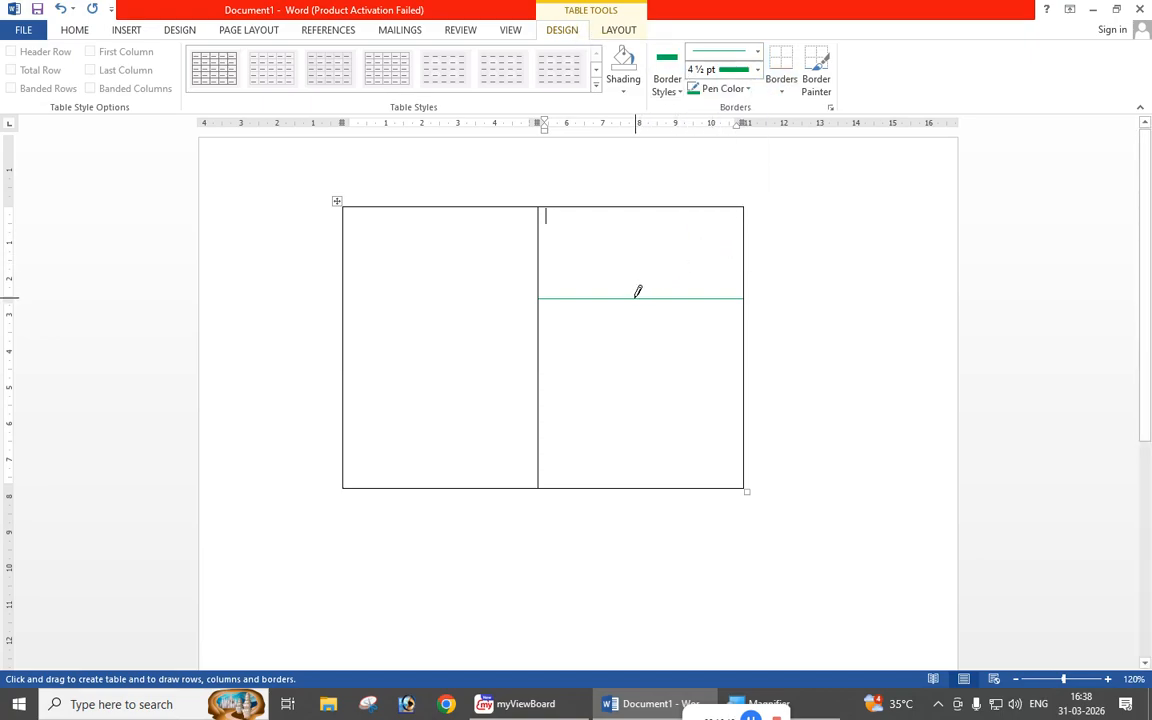
left_click_drag(641, 298, 643, 432)
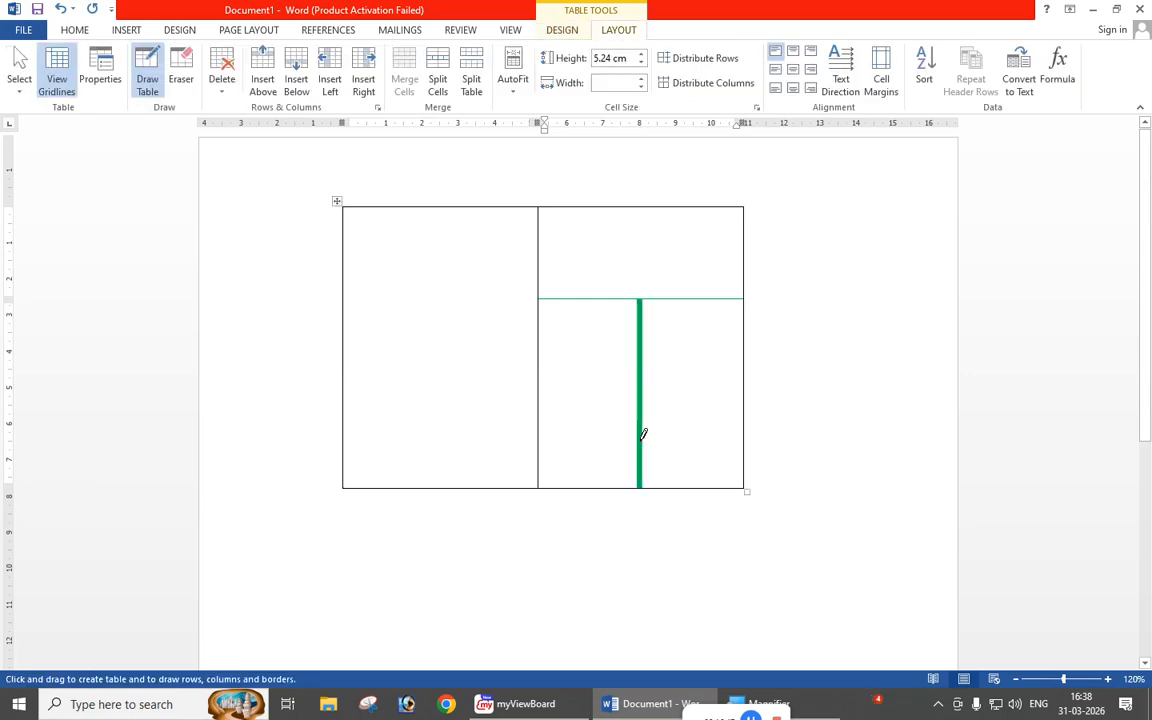
Choose a thin-thick double line style and draw a vertical line through the second column's upper cell, in line with the thick green line below.
left_click(578, 35)
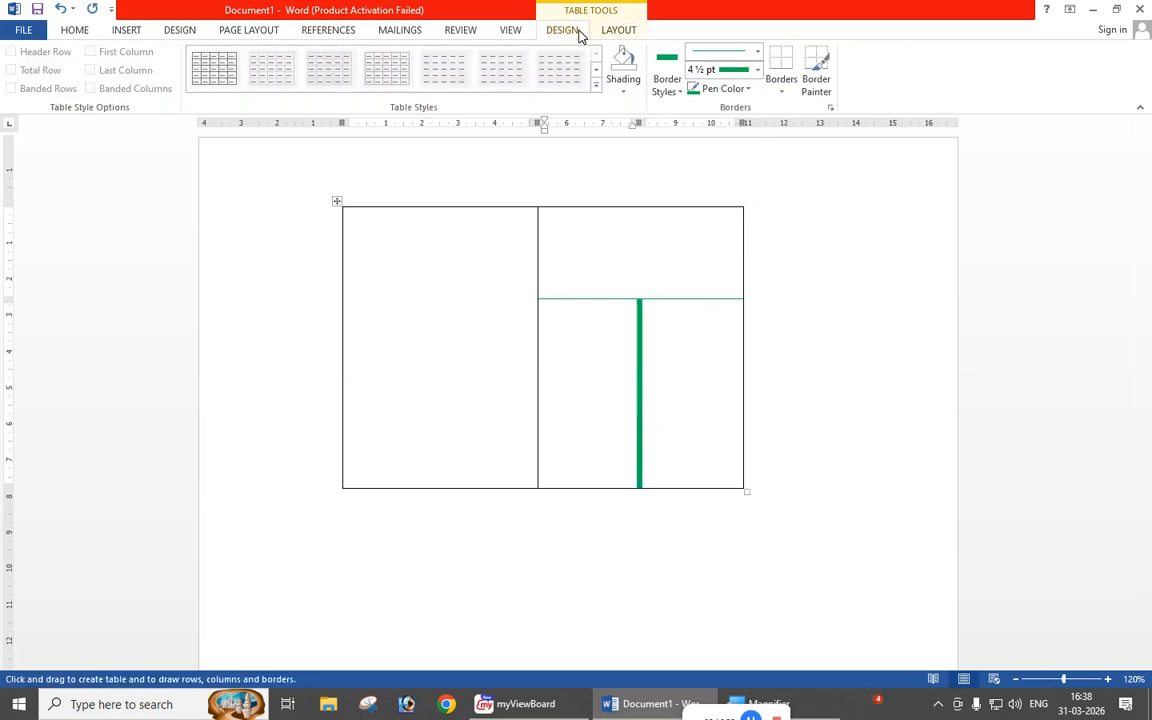
left_click(756, 57)
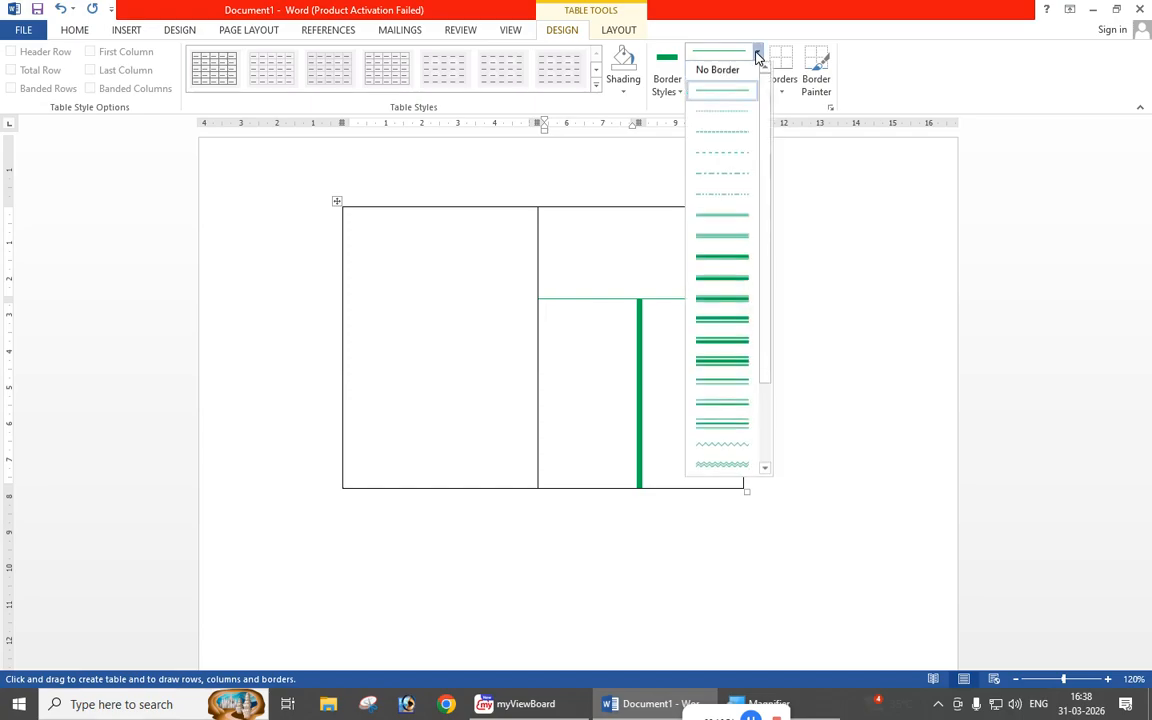
left_click(719, 286)
left_click_drag(645, 212, 646, 280)
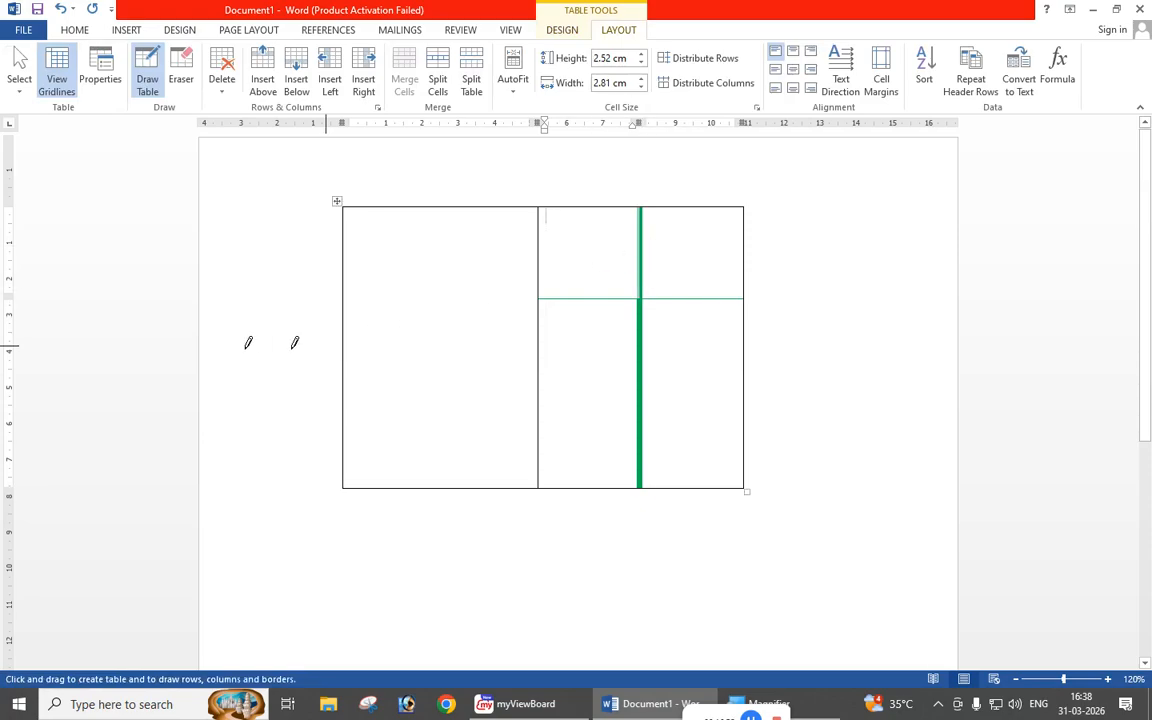
Stop drawing, select everything in the document and delete the hand-drawn table.
left_click(557, 32)
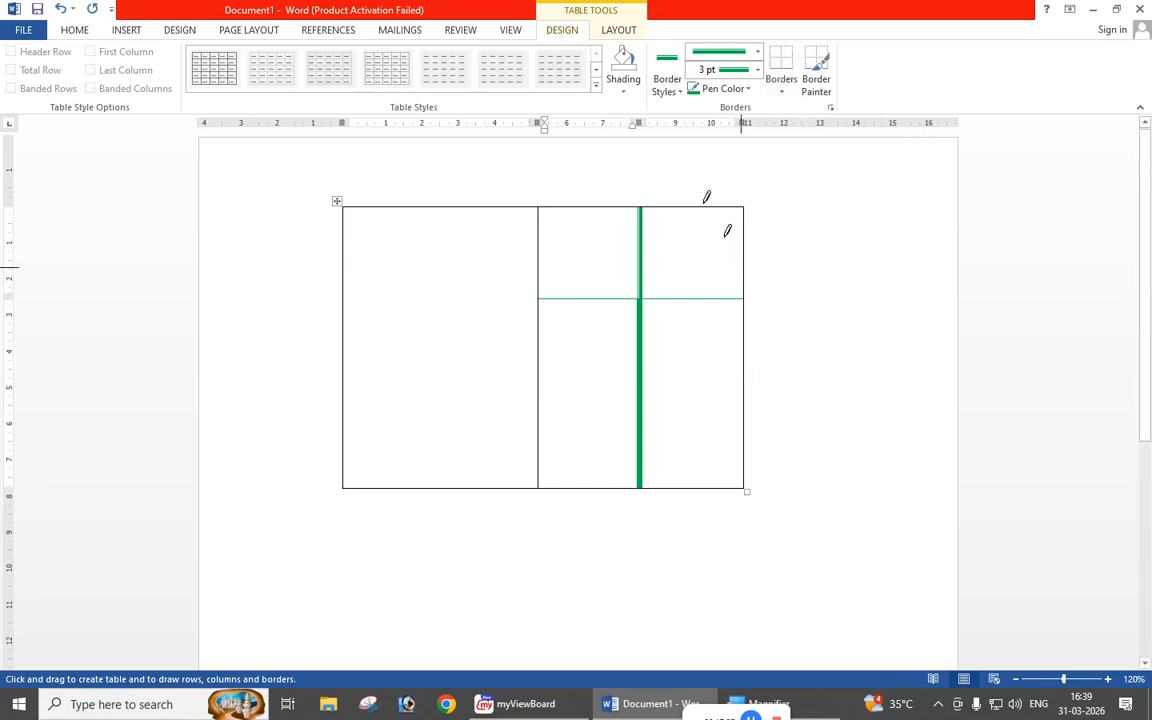
key("Escape")
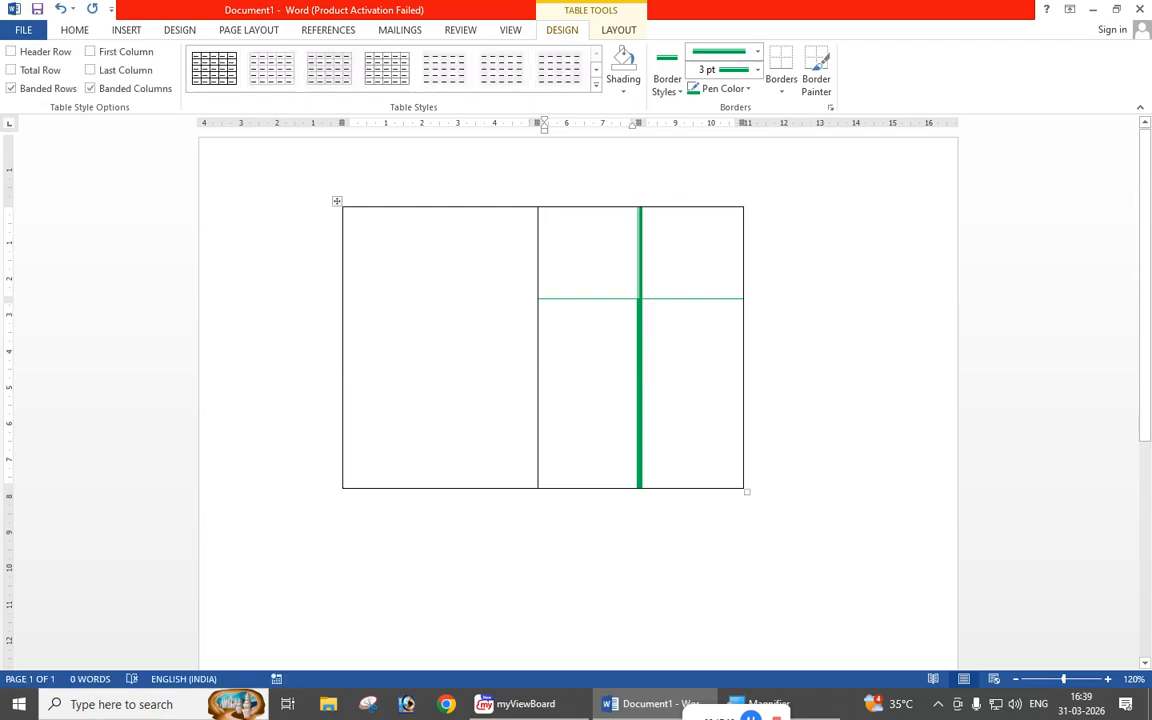
key("ctrl+a")
key("Delete")
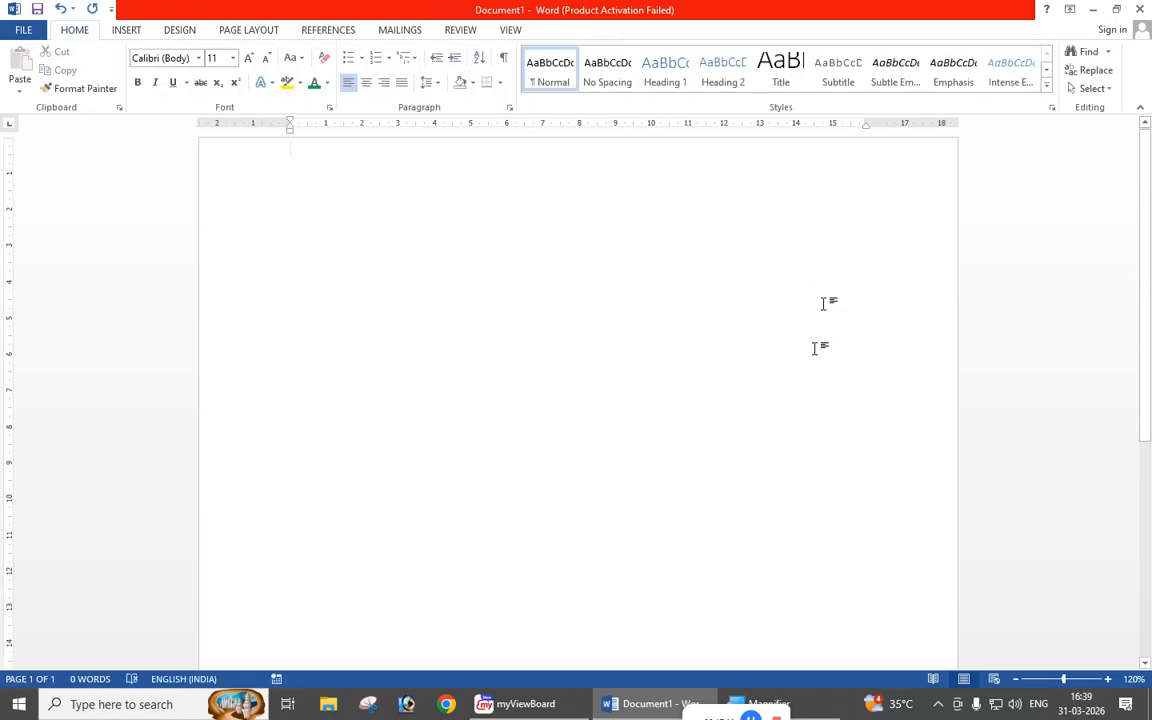